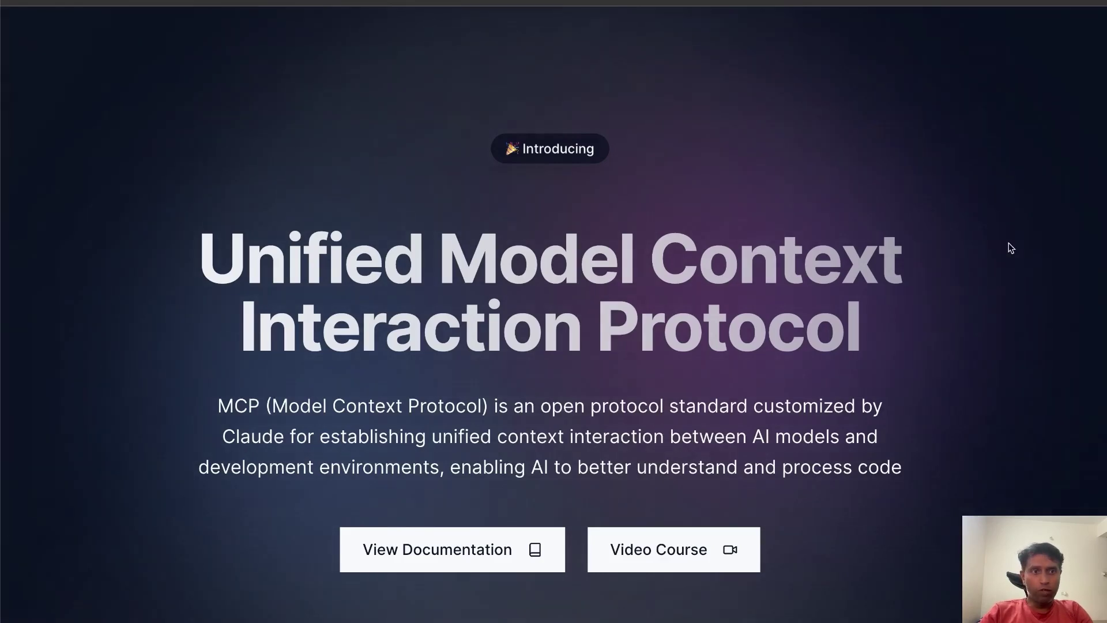
pyautogui.scroll(-5, 1009, 245)
pyautogui.hotkey('ctrl', '-')
pyautogui.scroll(3, 1009, 247)
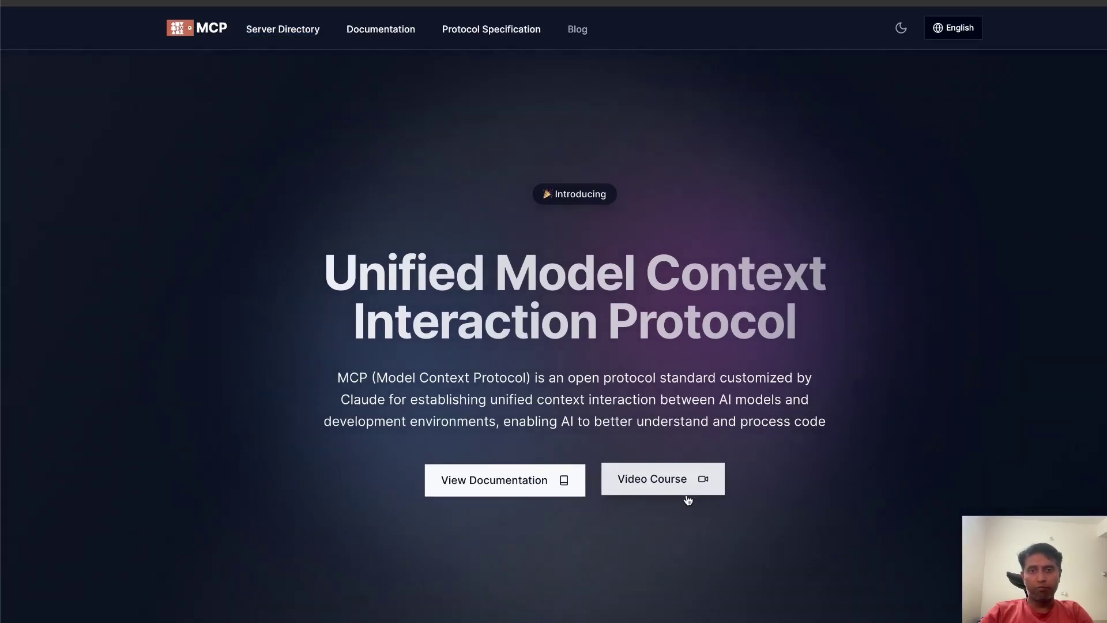
# Open the Claude desktop app and reposition its window over the MCP web page.
pyautogui.moveTo(582, 614)
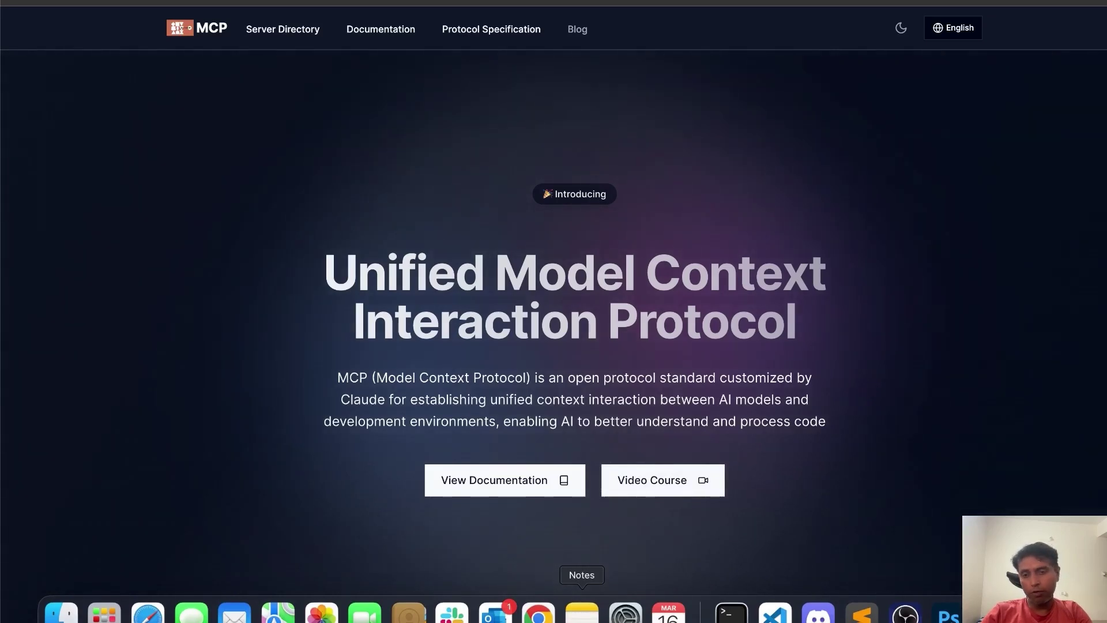
pyautogui.press('super+space')
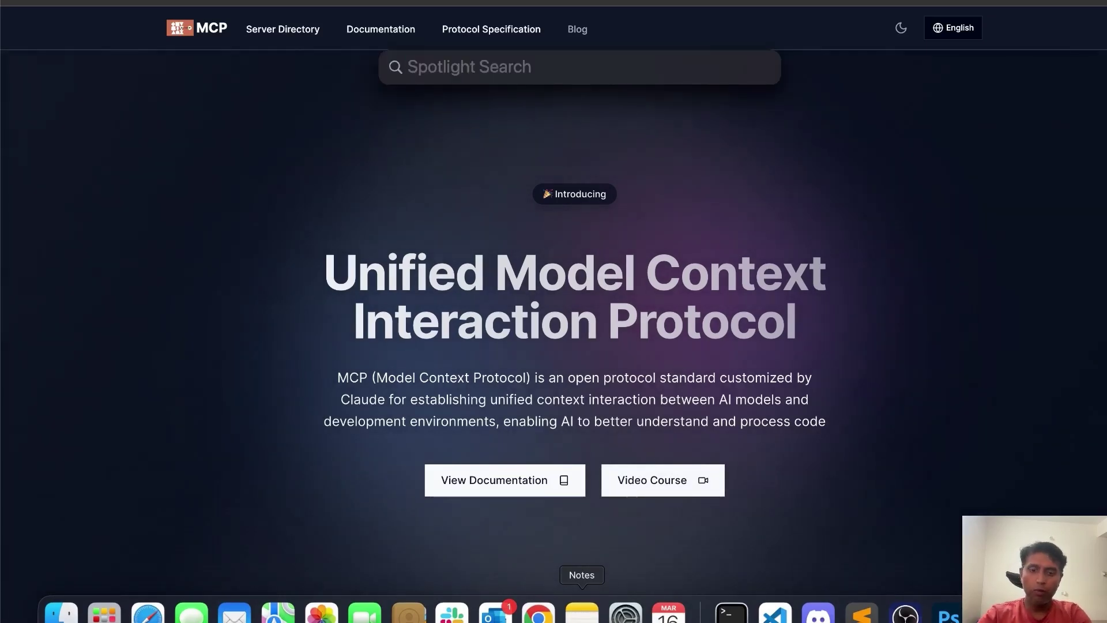
pyautogui.write('claude')
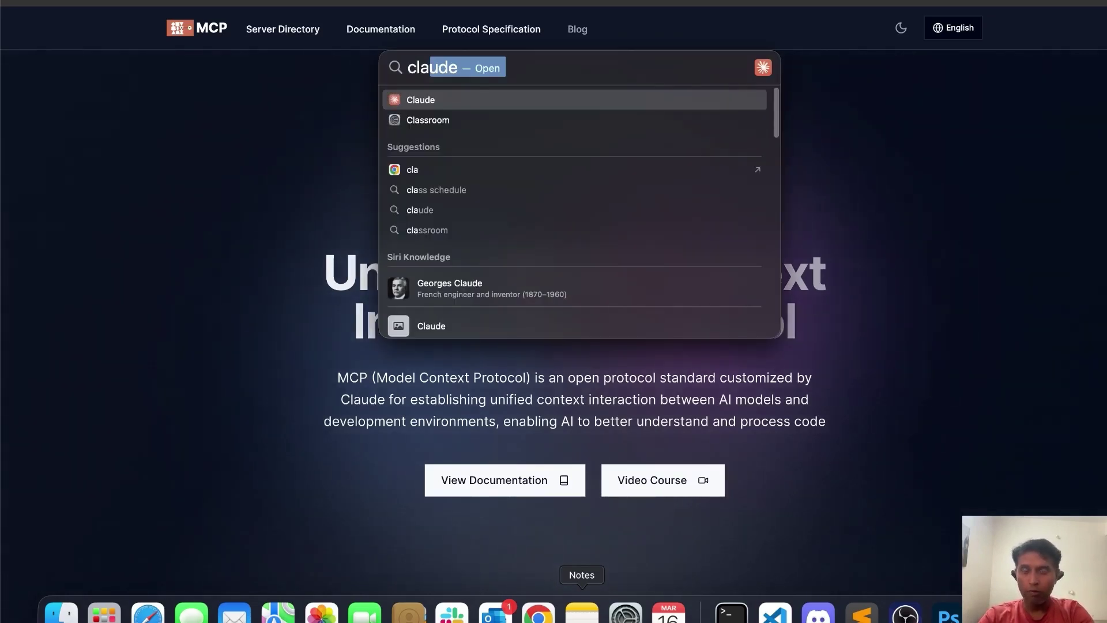
pyautogui.press('Return')
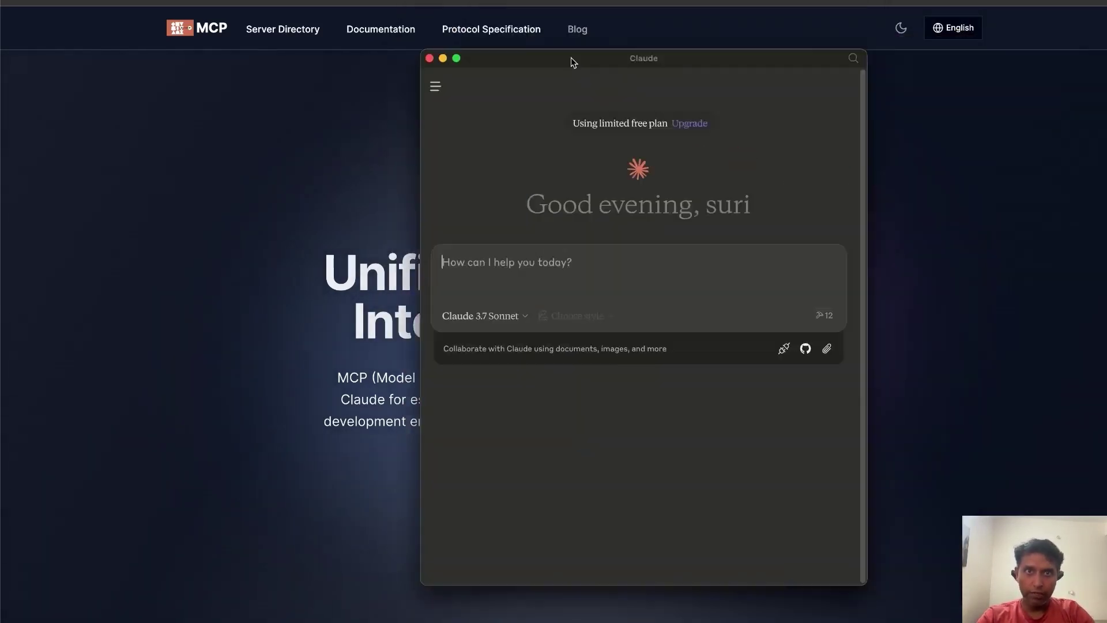
pyautogui.moveTo(572, 60); pyautogui.dragTo(528, 68)
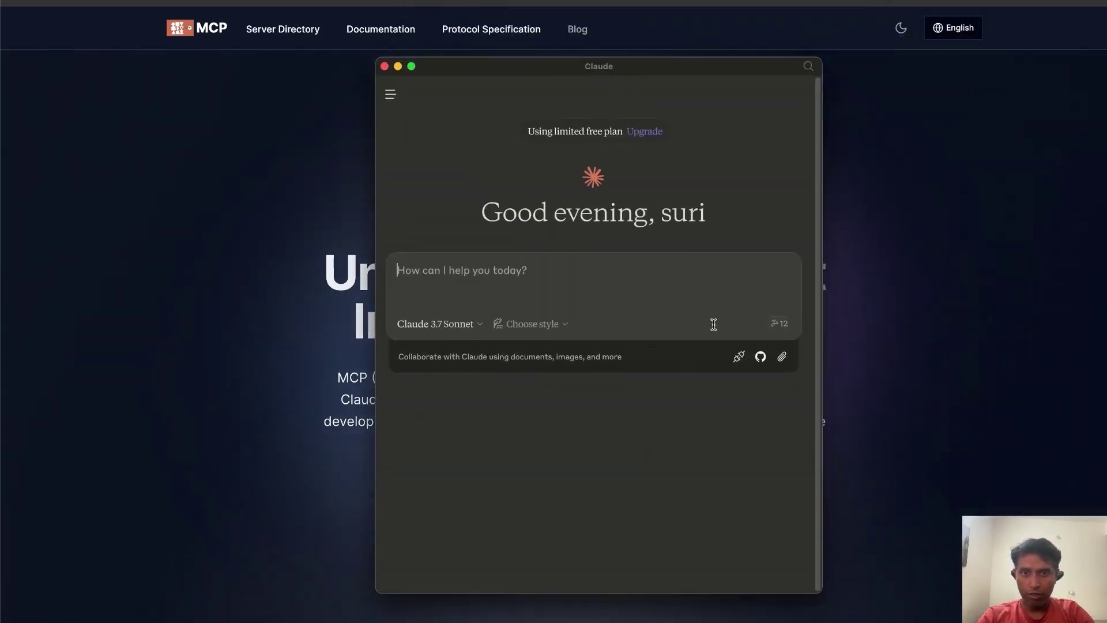
pyautogui.moveTo(604, 70); pyautogui.dragTo(529, 79)
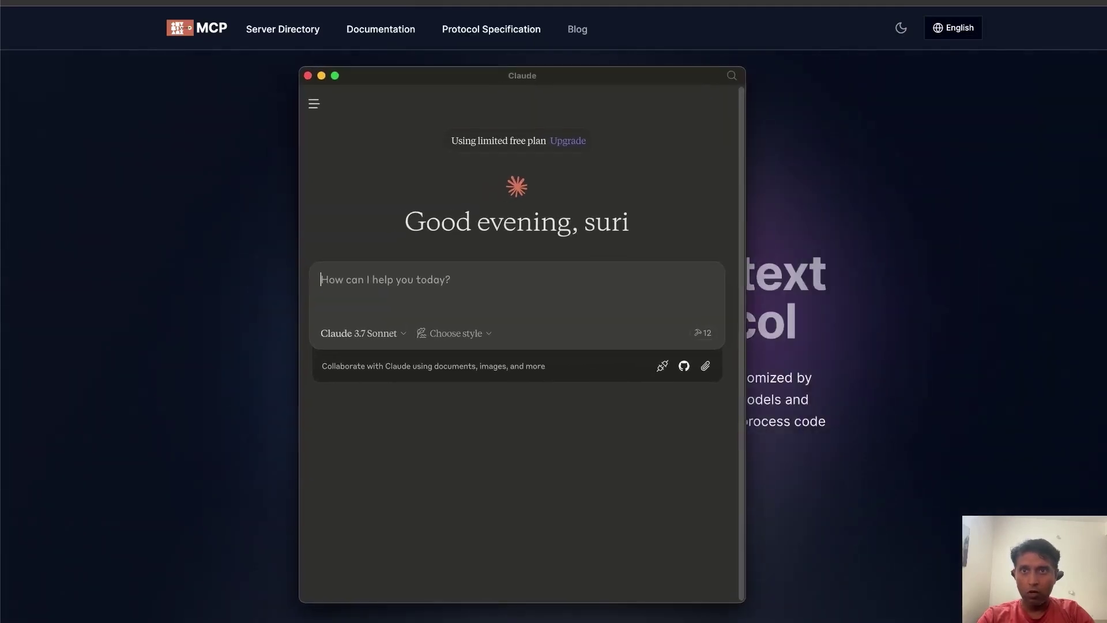
# Switch to the browser and open claude.ai in a new tab.
pyautogui.press('super+Tab')
pyautogui.press('super+t')
pyautogui.write('claude.ai')
pyautogui.press('Return')
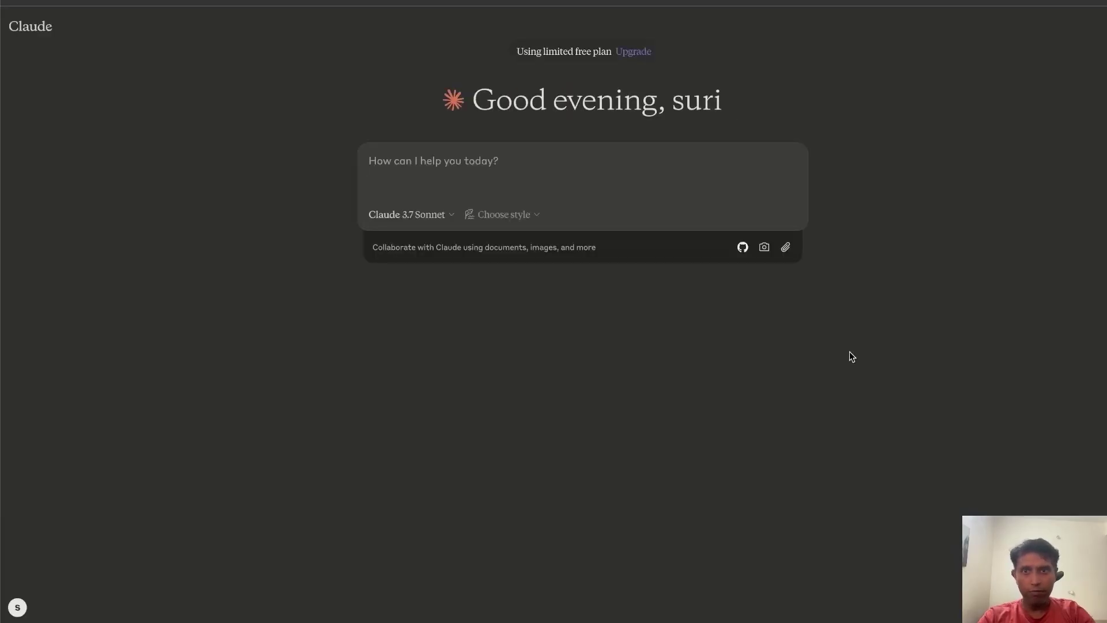
# Return to the Claude desktop app and move its window higher on the screen.
pyautogui.press('super+Tab')
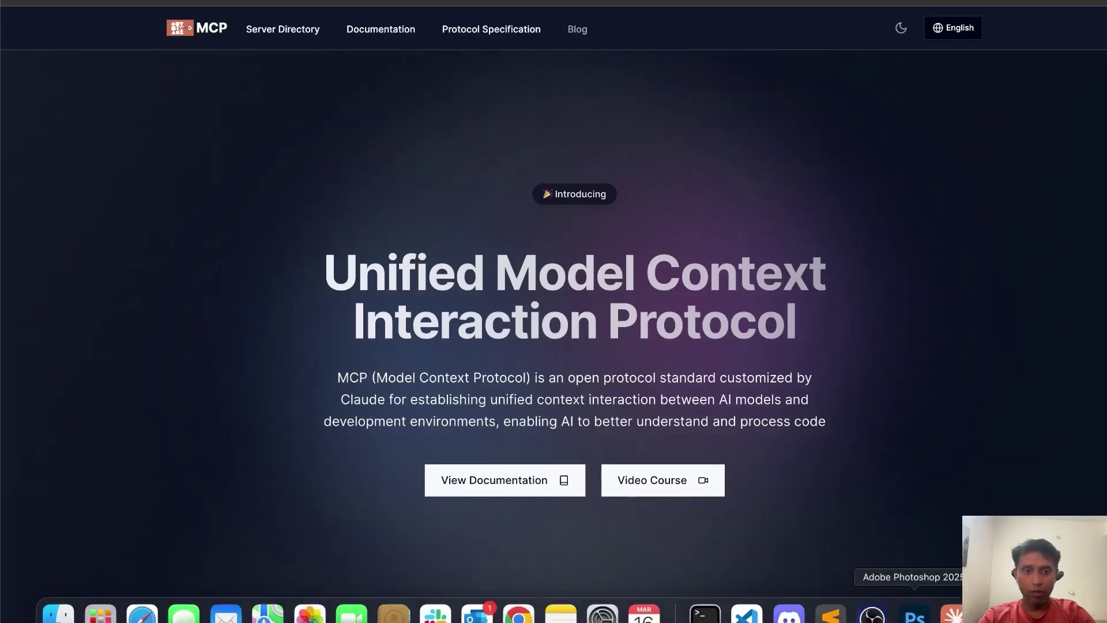
pyautogui.click(952, 615)
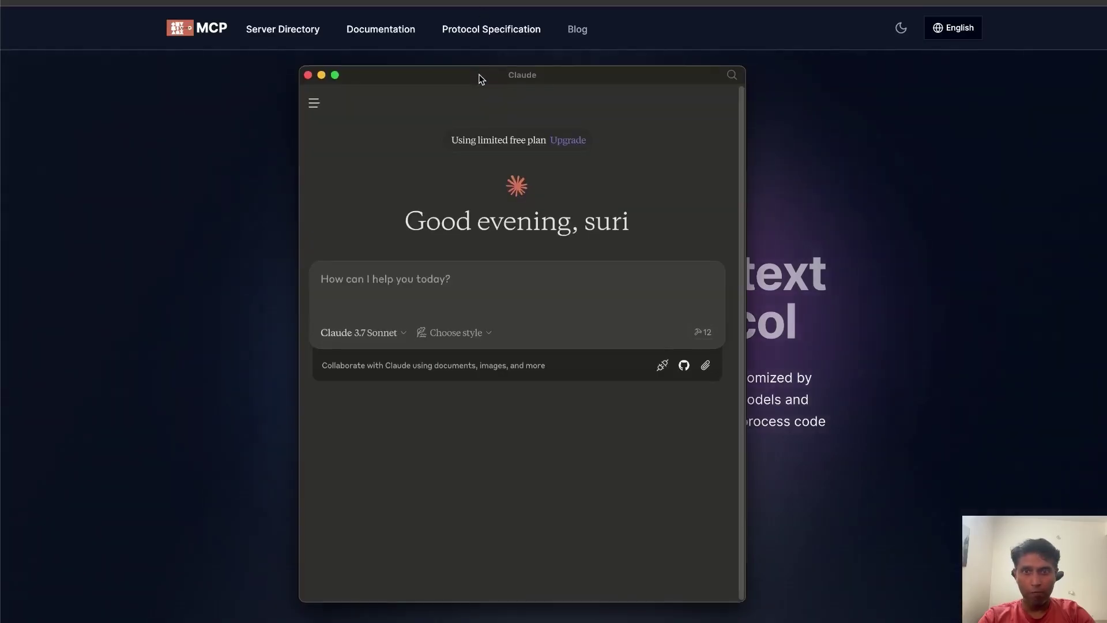
pyautogui.moveTo(481, 79); pyautogui.dragTo(500, 35)
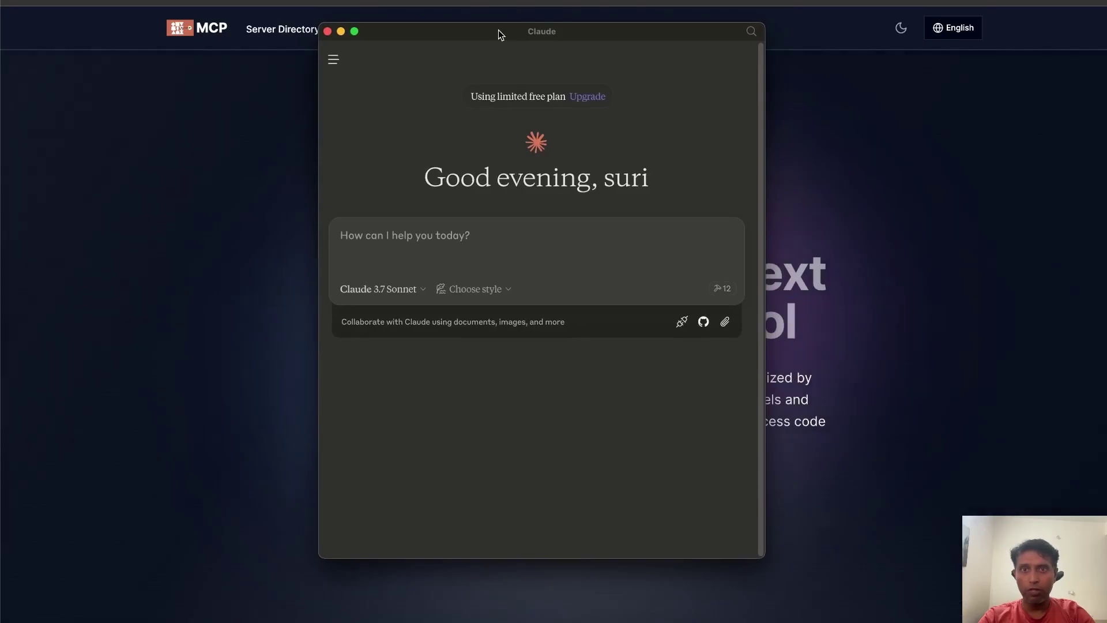
# Search Google for "claude desktop app" in a new browser tab.
pyautogui.press('super+Tab')
pyautogui.press('super+t')
pyautogui.write('claude desktop app')
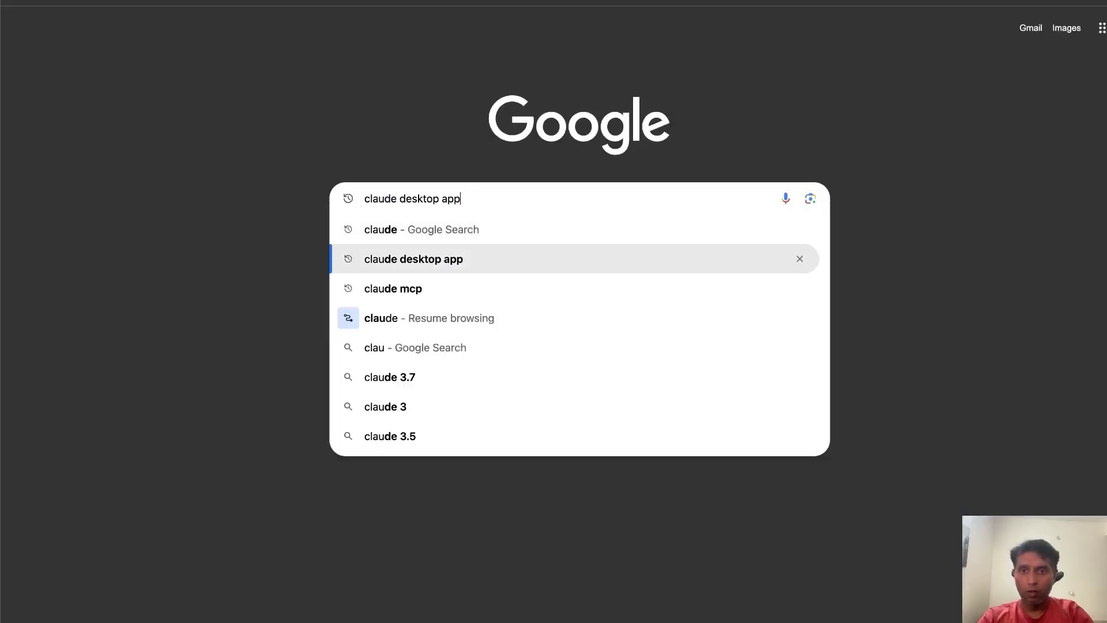
pyautogui.press('Return')
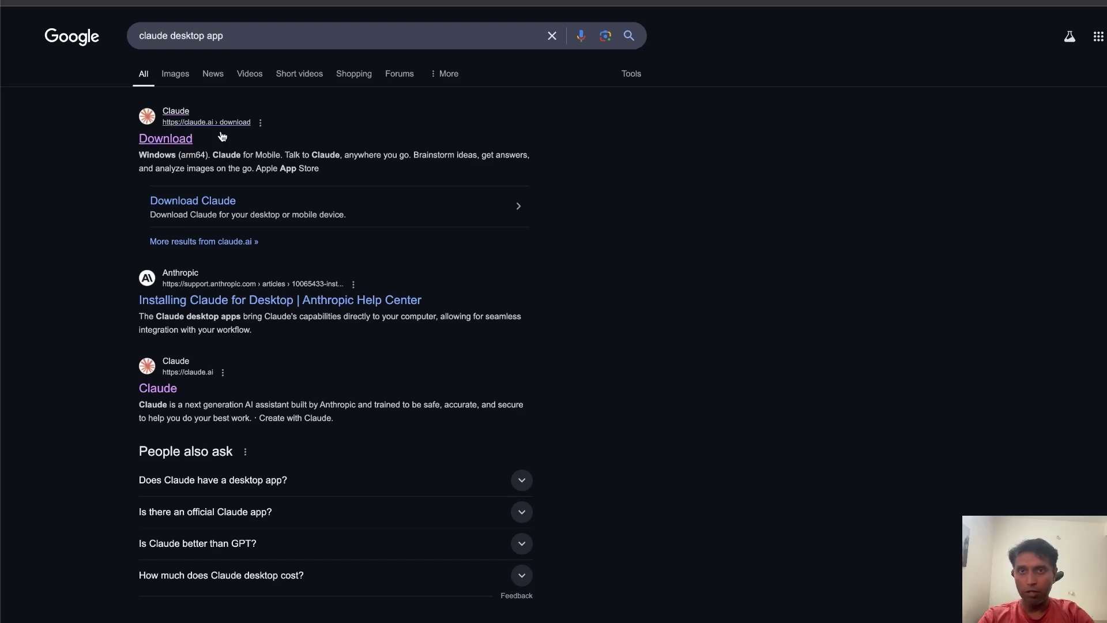
# Bring the Claude desktop app back to the front, make its window narrower and move it to one side of the desktop.
pyautogui.click(951, 613)
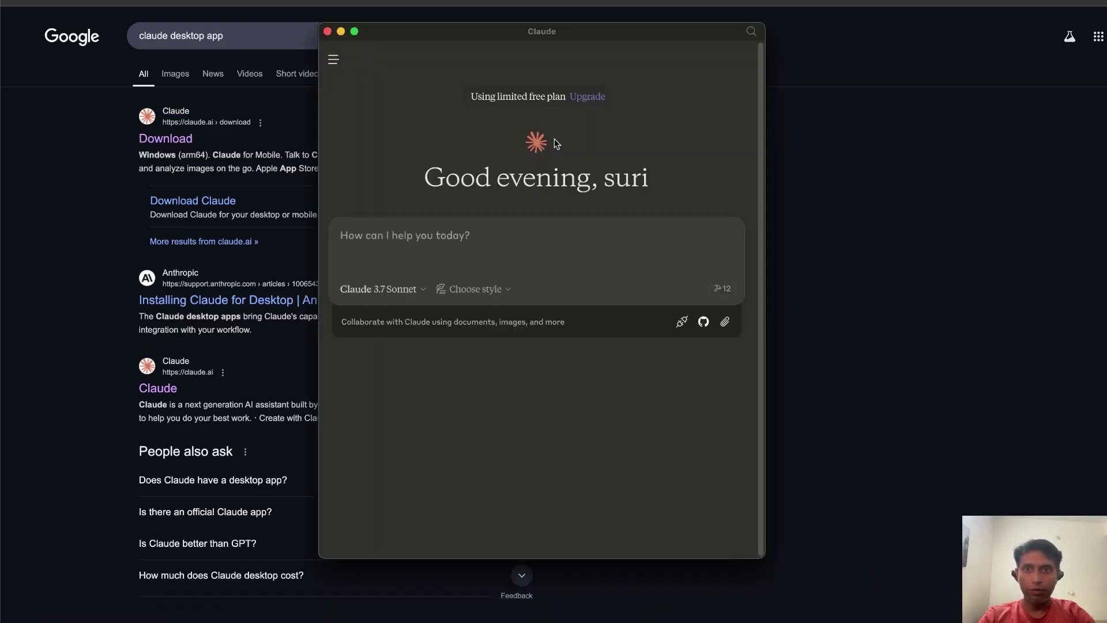
pyautogui.moveTo(551, 38); pyautogui.dragTo(416, 40)
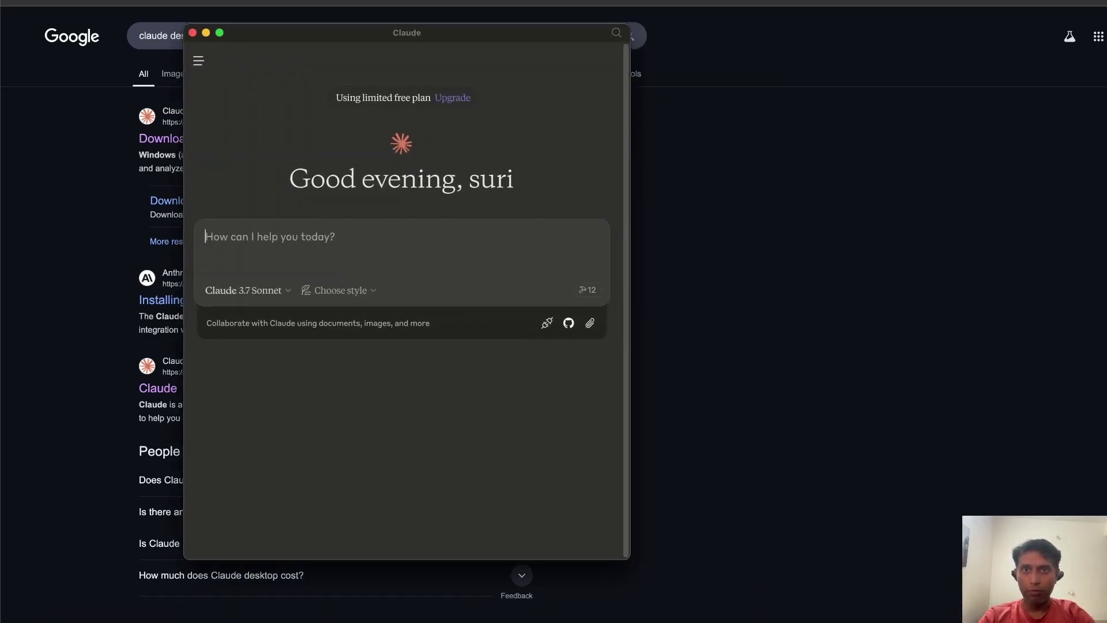
pyautogui.press('super+q')
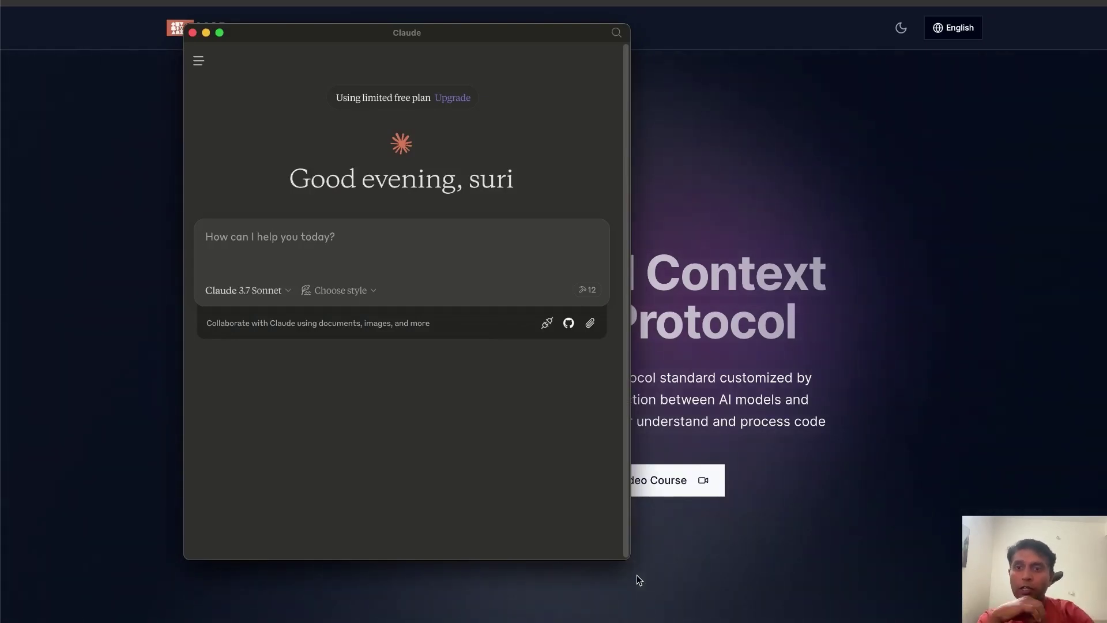
pyautogui.moveTo(831, 615)
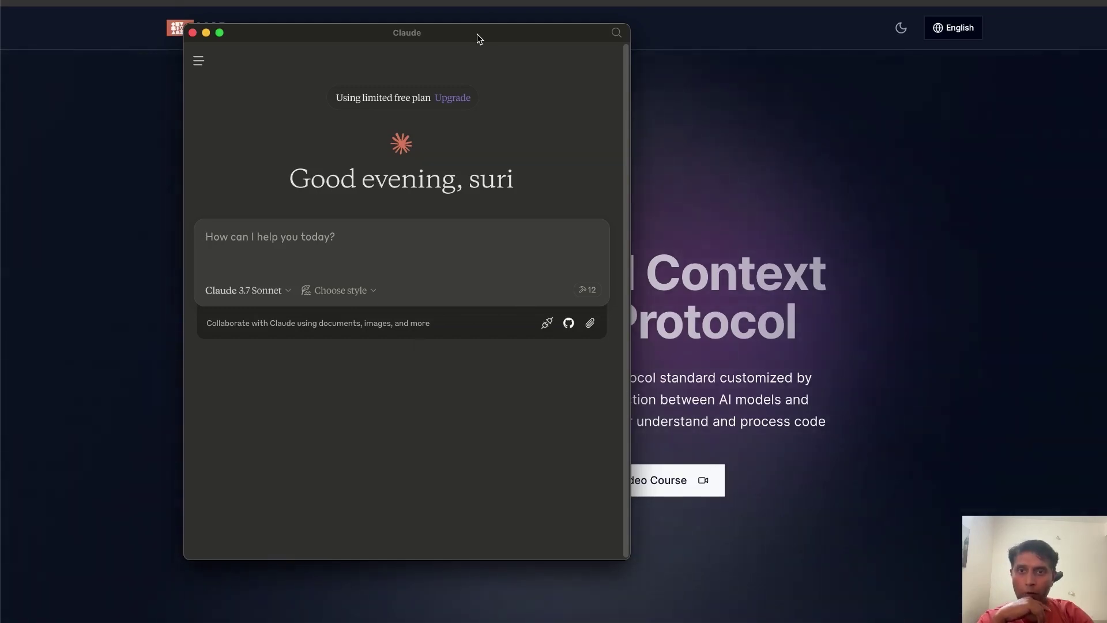
pyautogui.moveTo(628, 558); pyautogui.dragTo(536, 600)
pyautogui.moveTo(362, 30); pyautogui.dragTo(200, 0)
# Launch Blender and arrange its window side by side with the Claude window.
pyautogui.moveTo(916, 615)
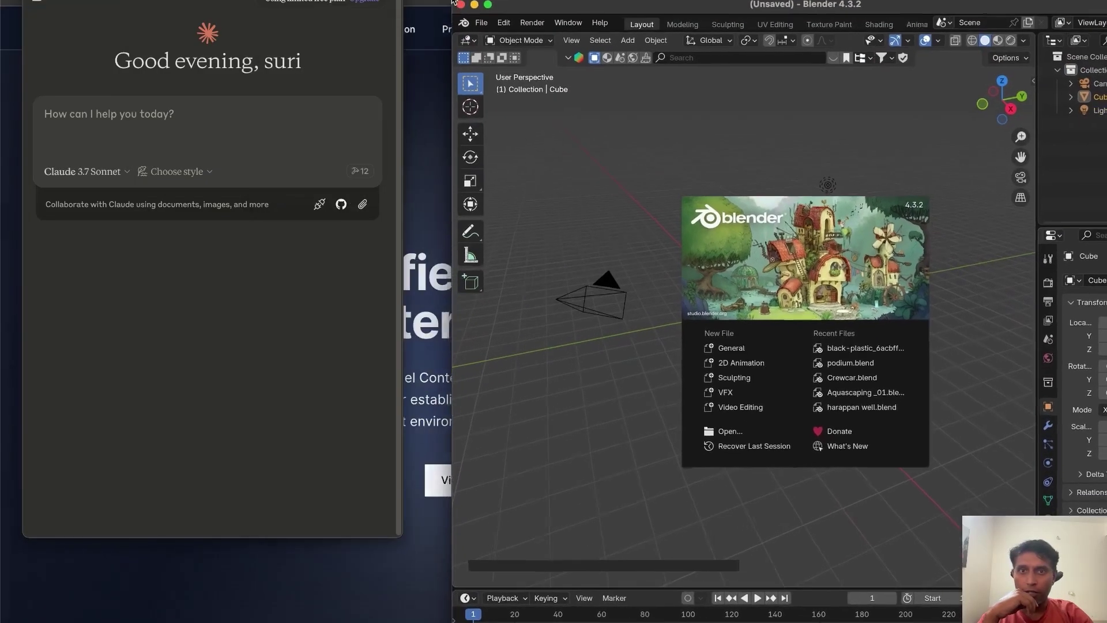
pyautogui.moveTo(453, 3); pyautogui.dragTo(405, 0)
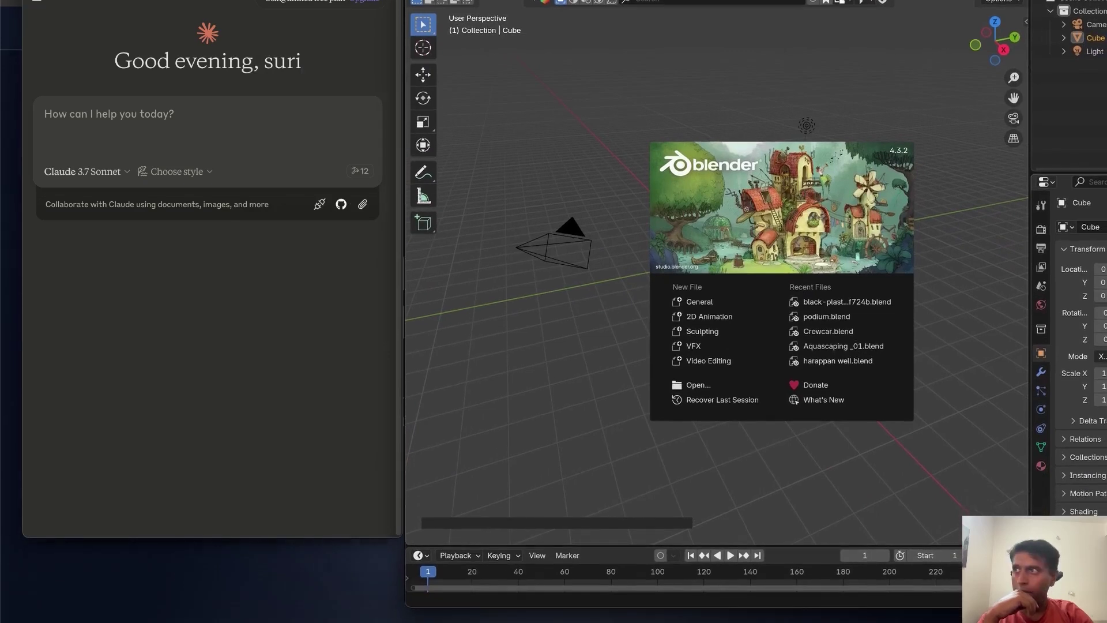
pyautogui.moveTo(325, 0); pyautogui.dragTo(319, 0)
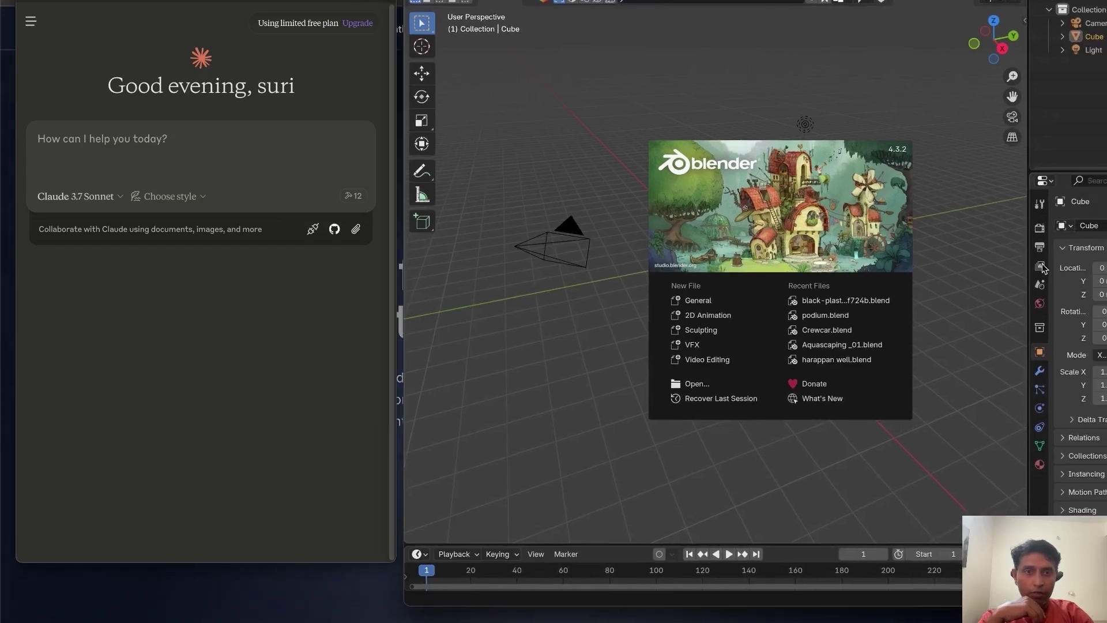
# Delete the default cube from the Blender scene and widen the outliner and properties area.
pyautogui.click(980, 252)
pyautogui.press('x')
pyautogui.click(726, 280)
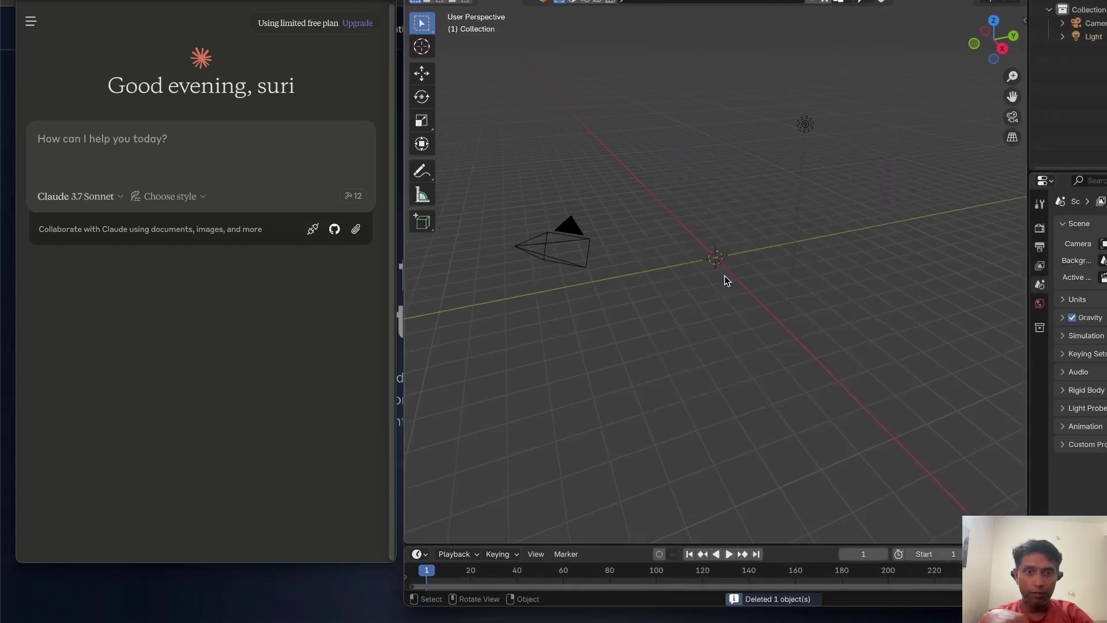
pyautogui.moveTo(1030, 85); pyautogui.dragTo(974, 86)
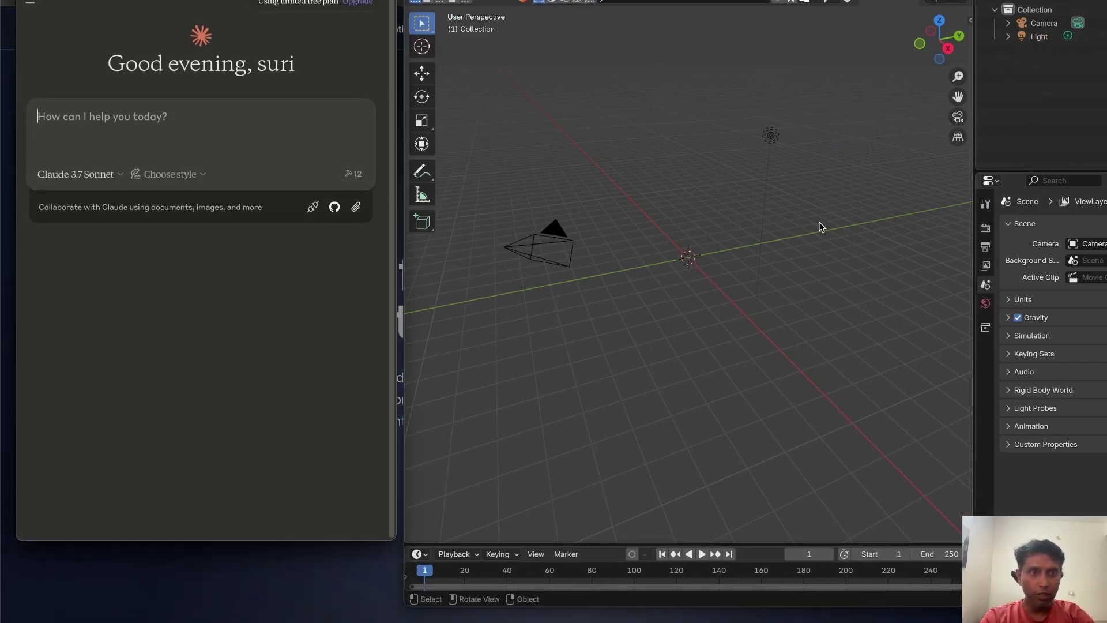
# Enable the use of Poly Haven assets in Blender's BlenderMCP sidebar and start the MCP server.
pyautogui.write('n')
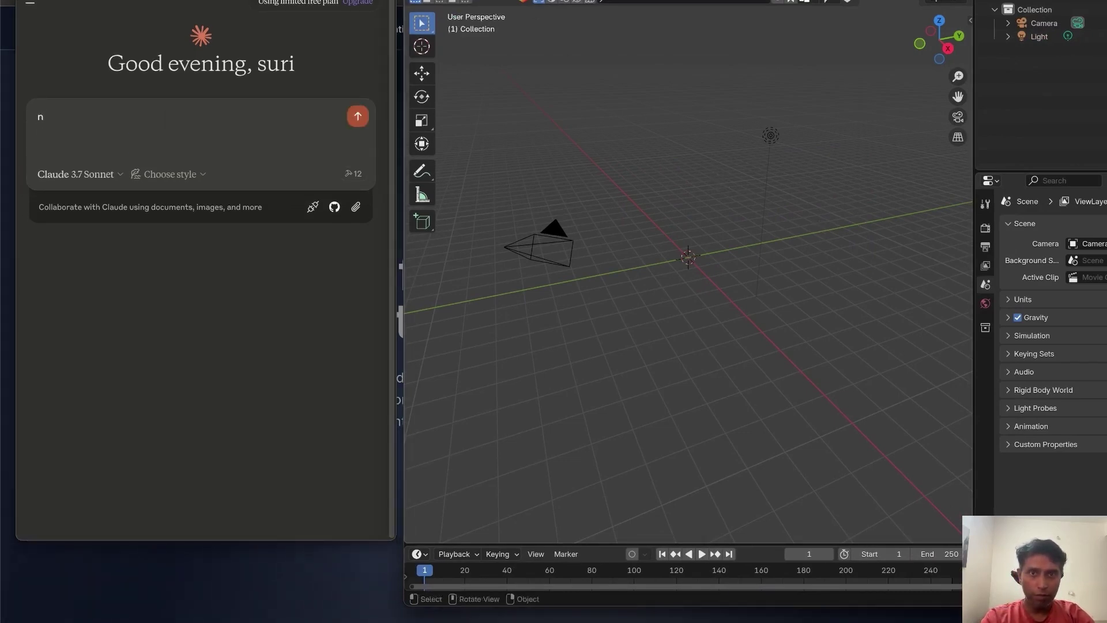
pyautogui.click(858, 213)
pyautogui.press('n')
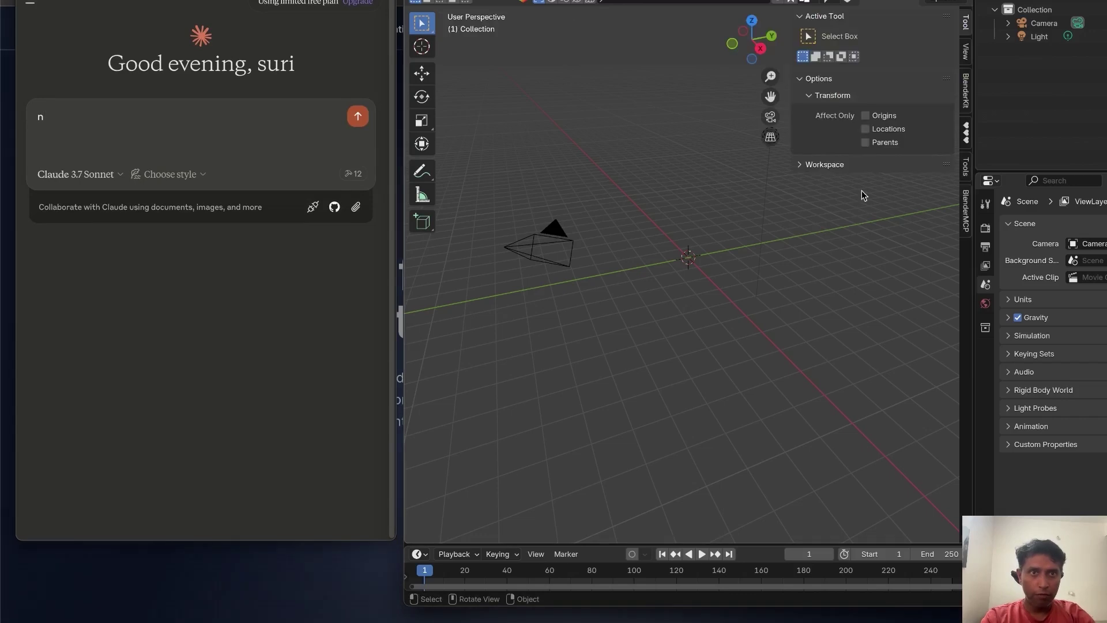
pyautogui.click(967, 222)
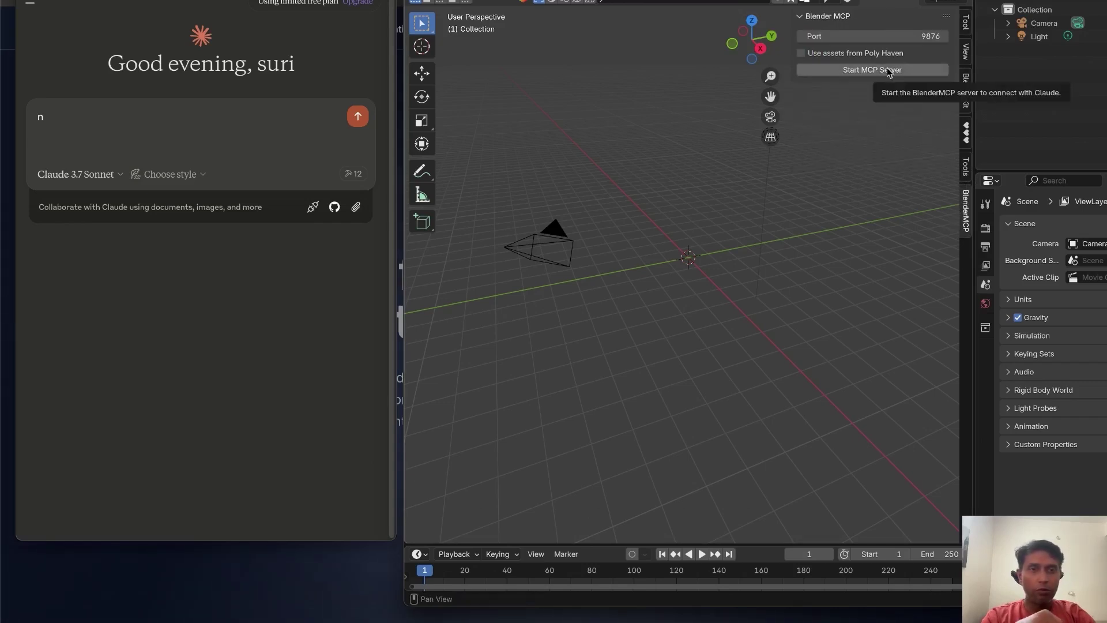
pyautogui.click(805, 55)
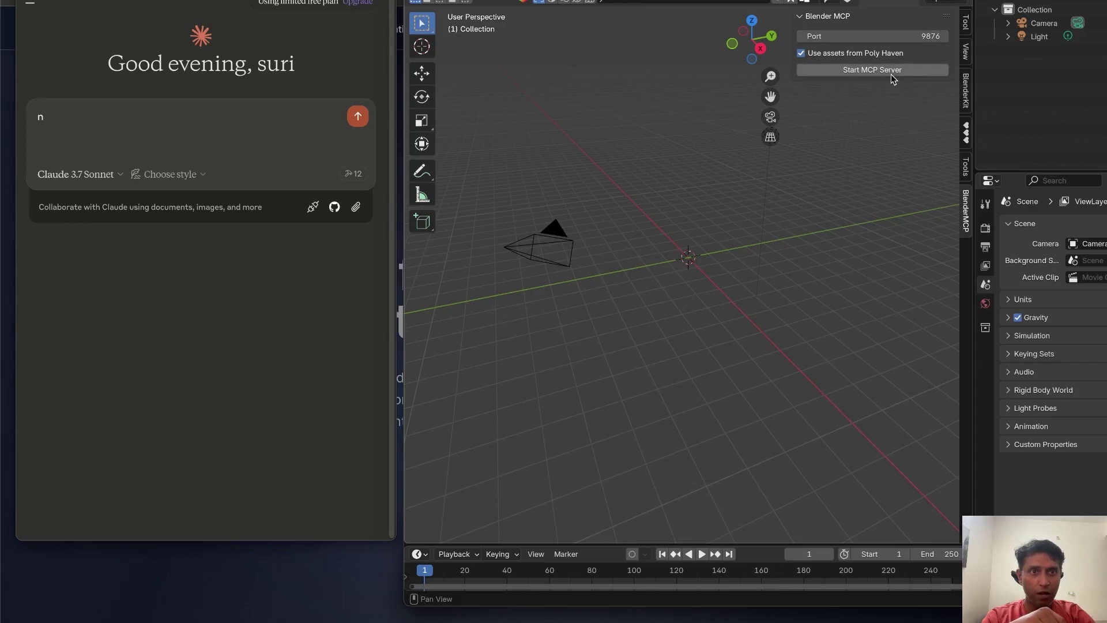
pyautogui.click(891, 72)
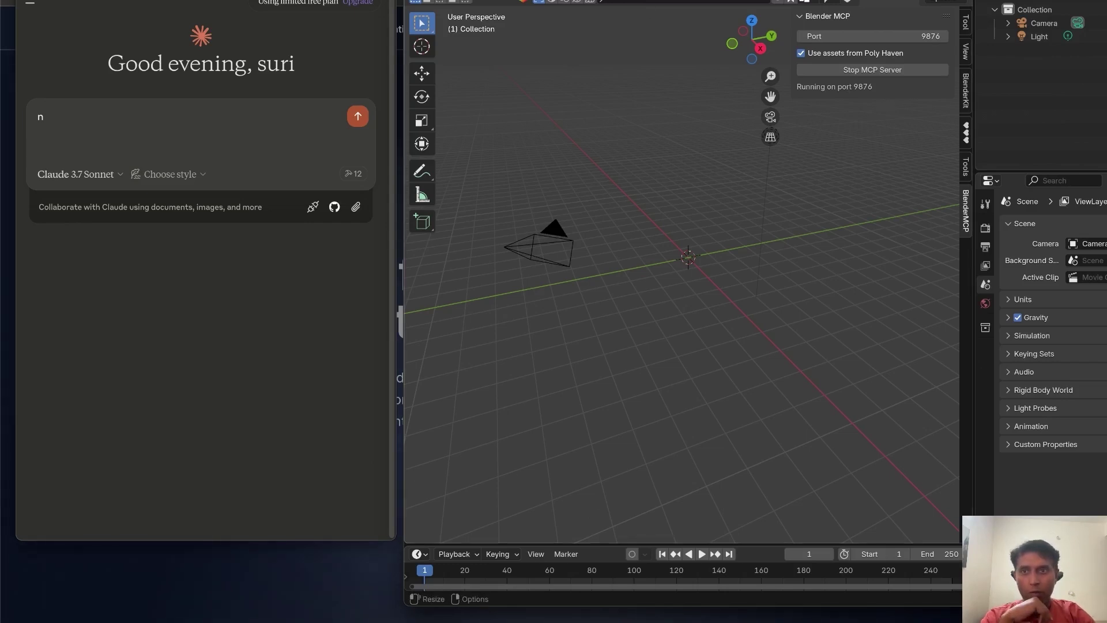
# Replace the stray text in Claude's message box with "can you create a lowpoly house with simple trees in blender".
pyautogui.doubleClick(72, 113)
pyautogui.press('BackSpace')
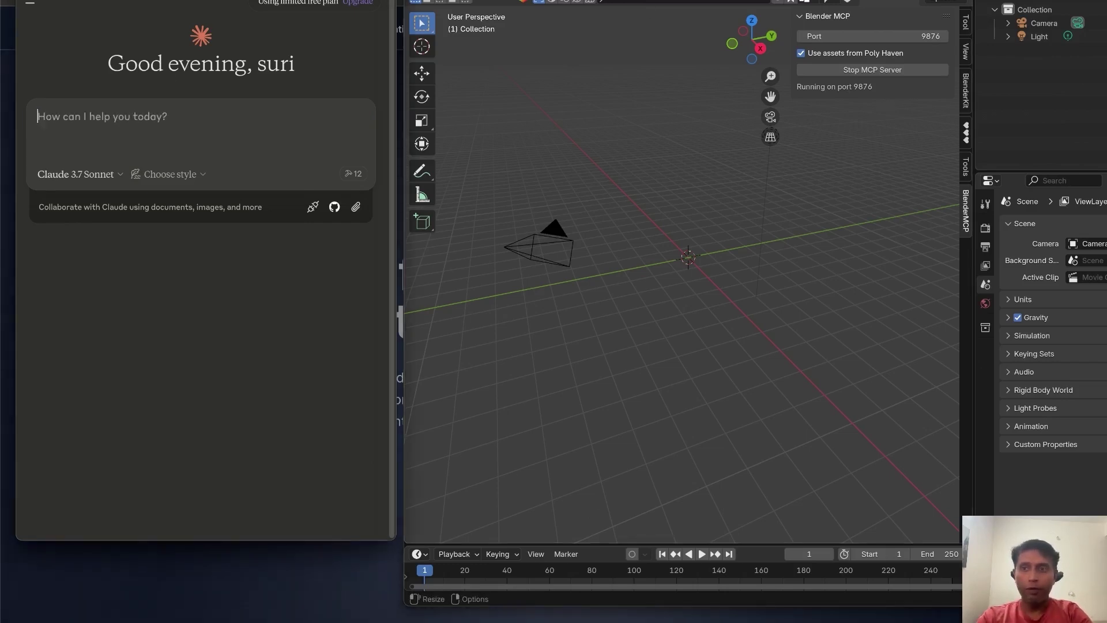
pyautogui.write('can you ')
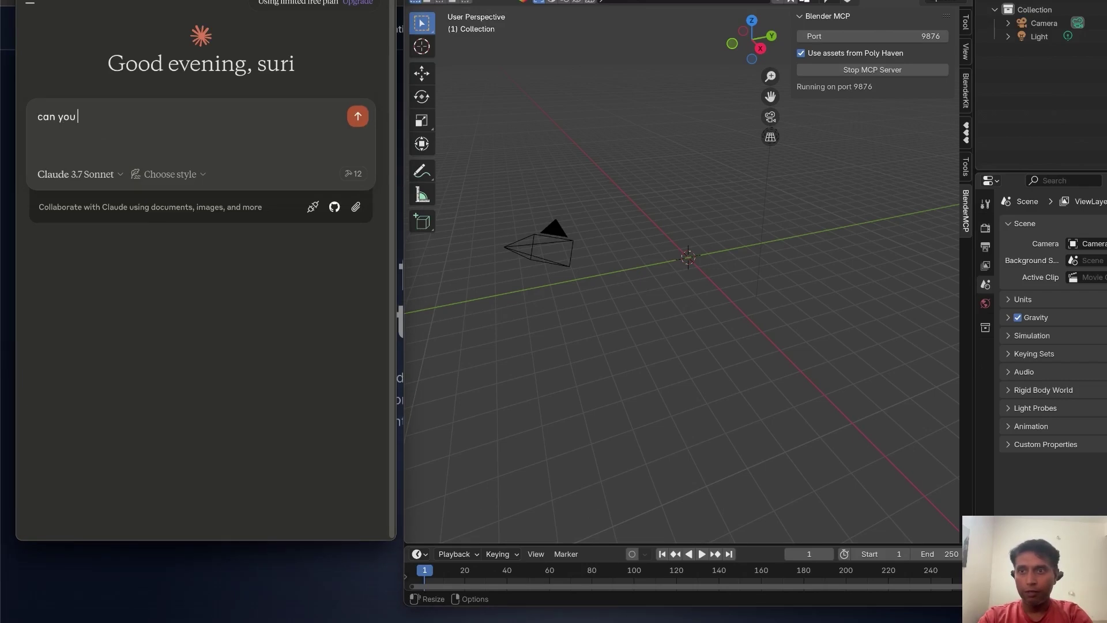
pyautogui.write('create a low')
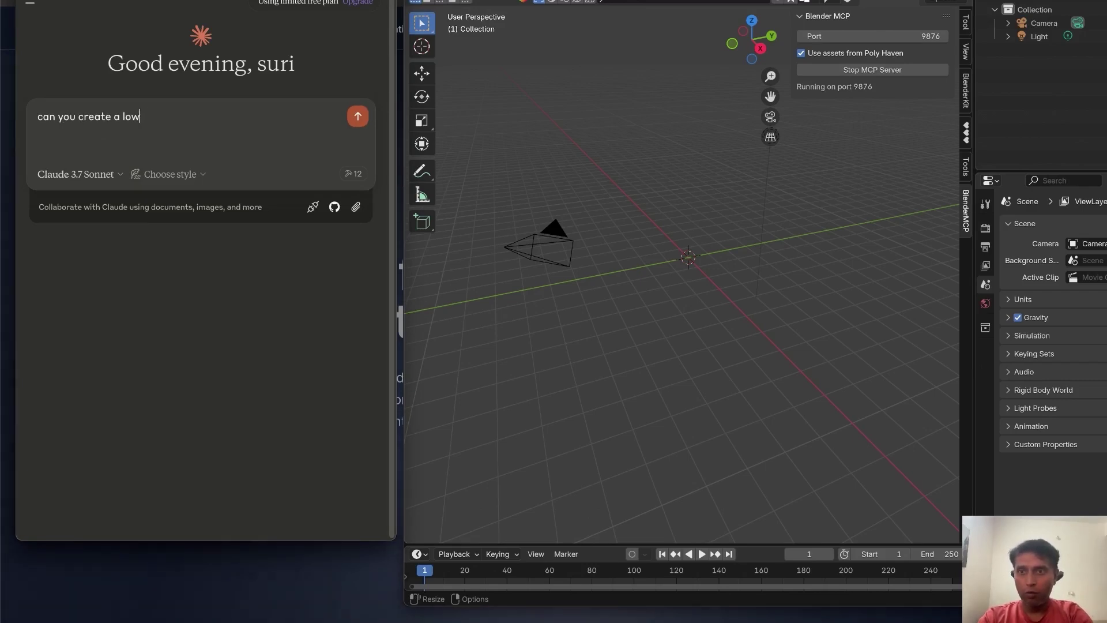
pyautogui.write('poly house with ')
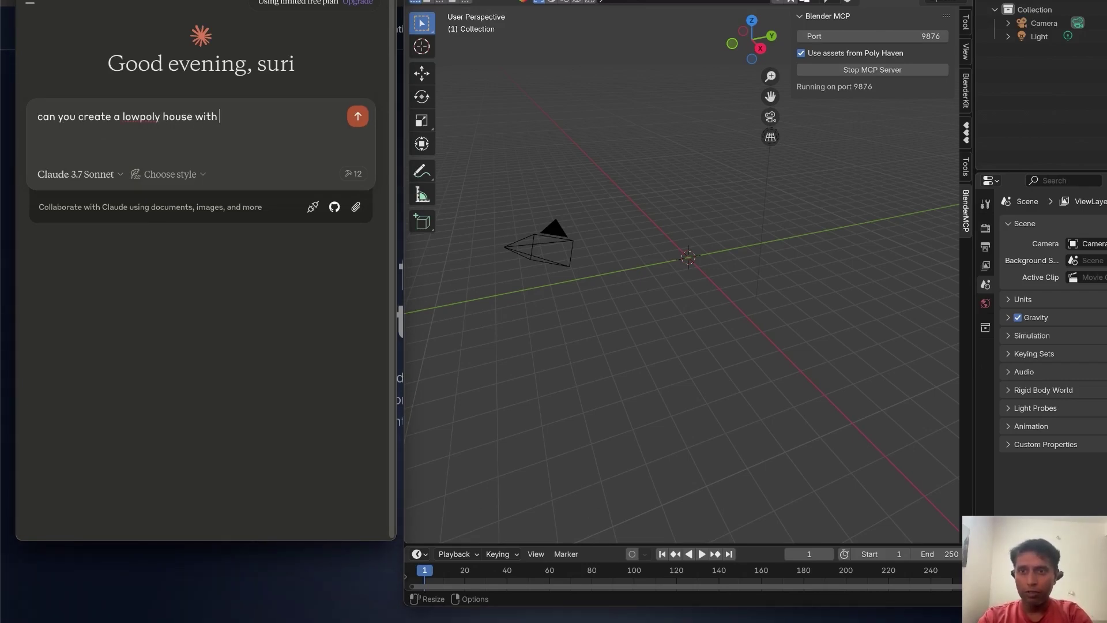
pyautogui.write('simple trees in blender')
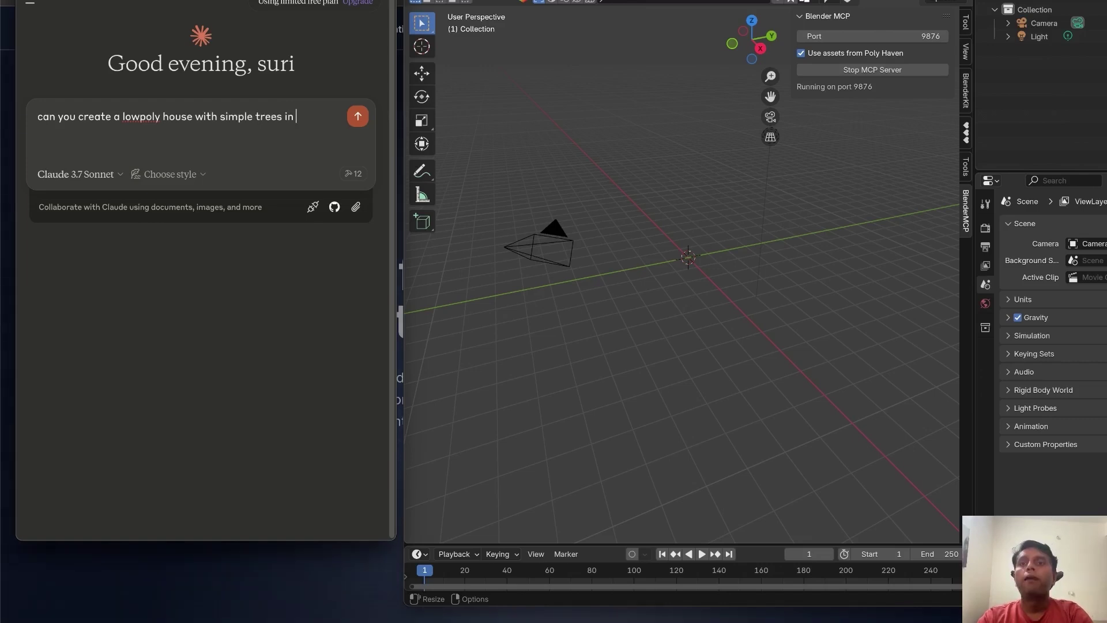
# Correct the misspelled word in the prompt to "low poly" and send the request to Claude.
pyautogui.rightClick(144, 118)
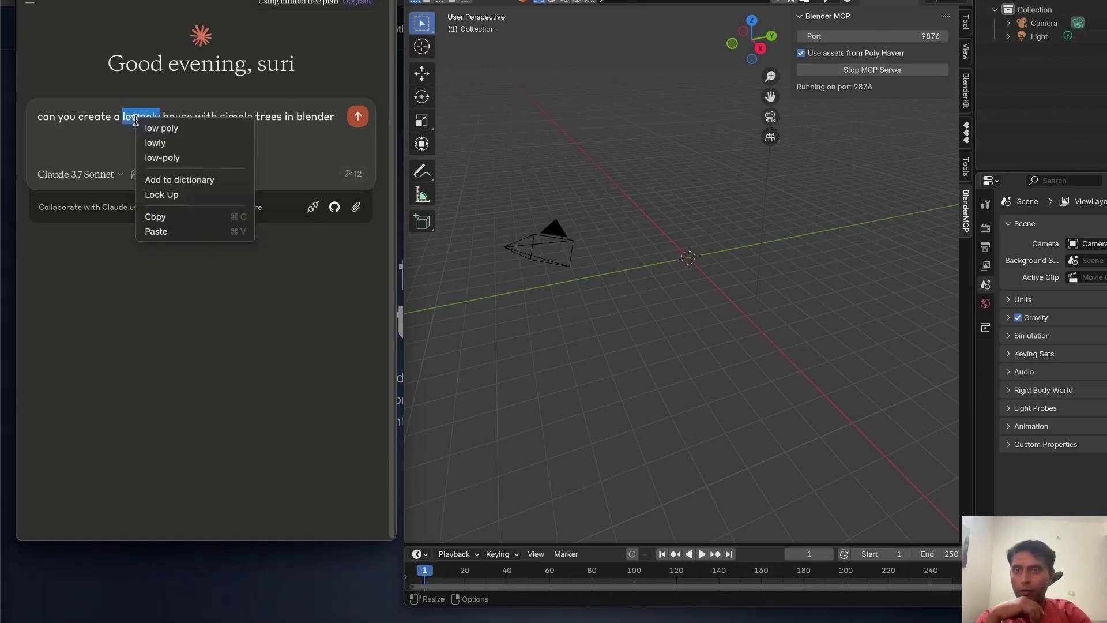
pyautogui.click(154, 126)
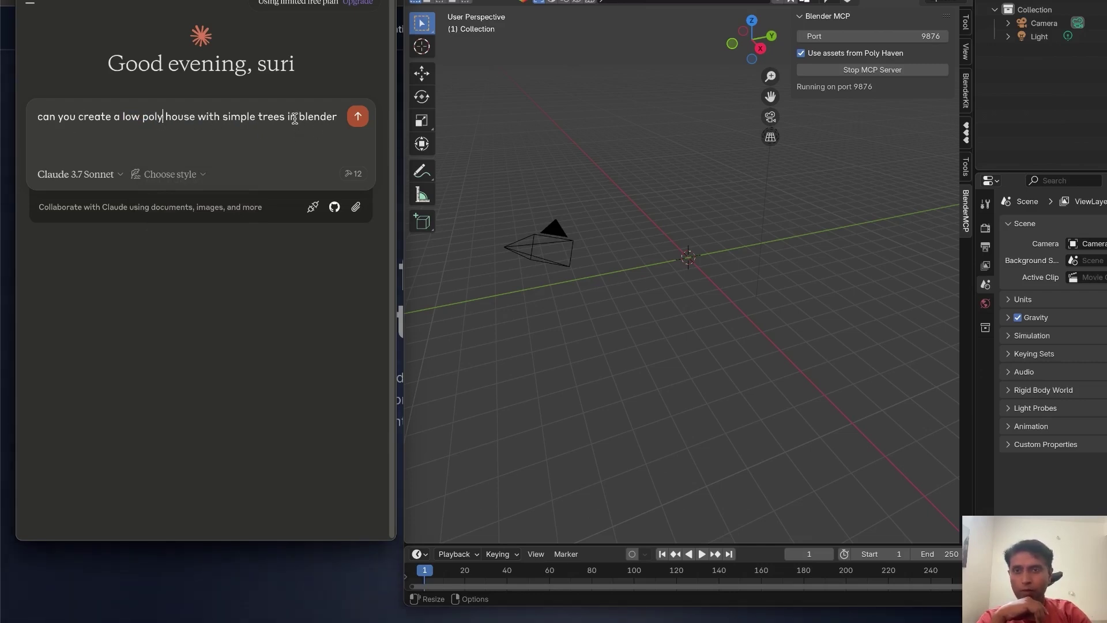
pyautogui.moveTo(336, 117); pyautogui.dragTo(294, 111)
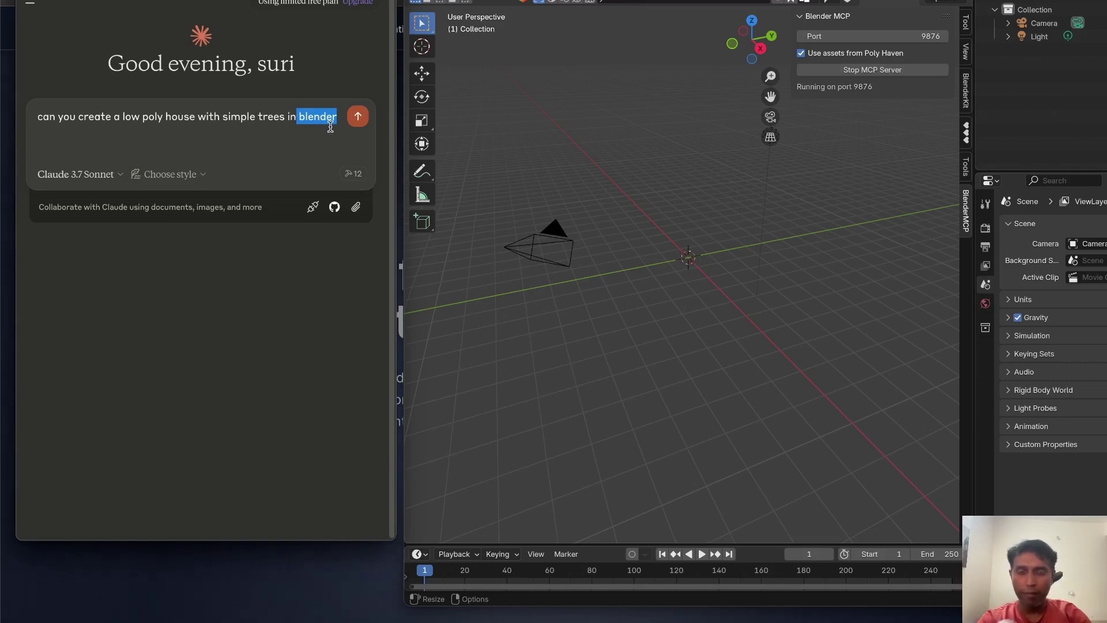
pyautogui.click(358, 118)
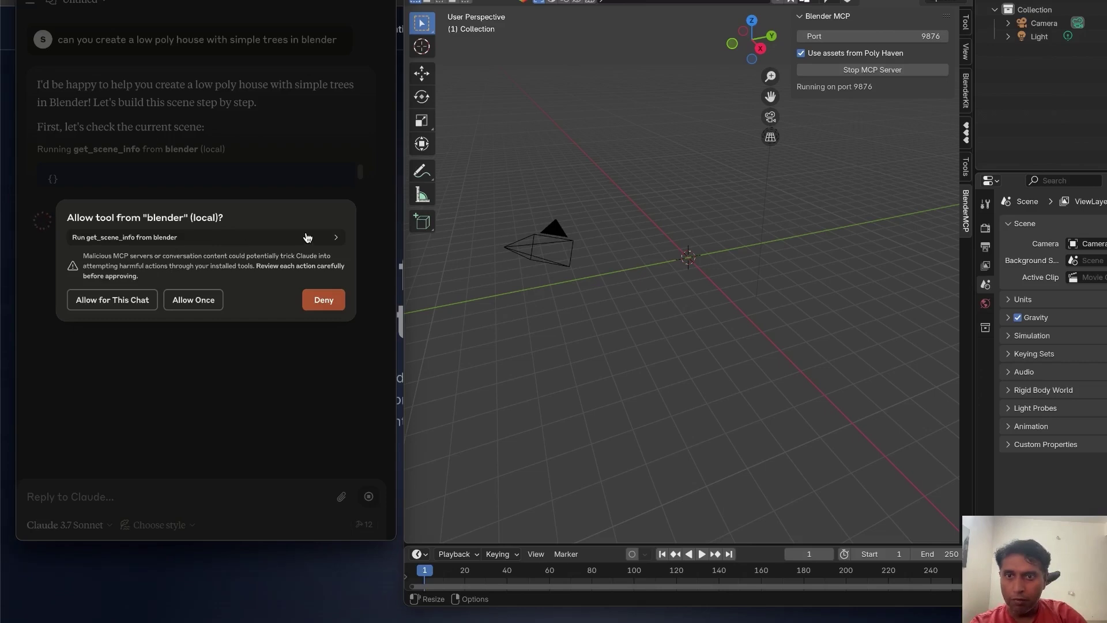
# Review the get_scene_info request, then allow get_scene_info, create_object and execute_blender_code from blender for this chat.
pyautogui.click(337, 238)
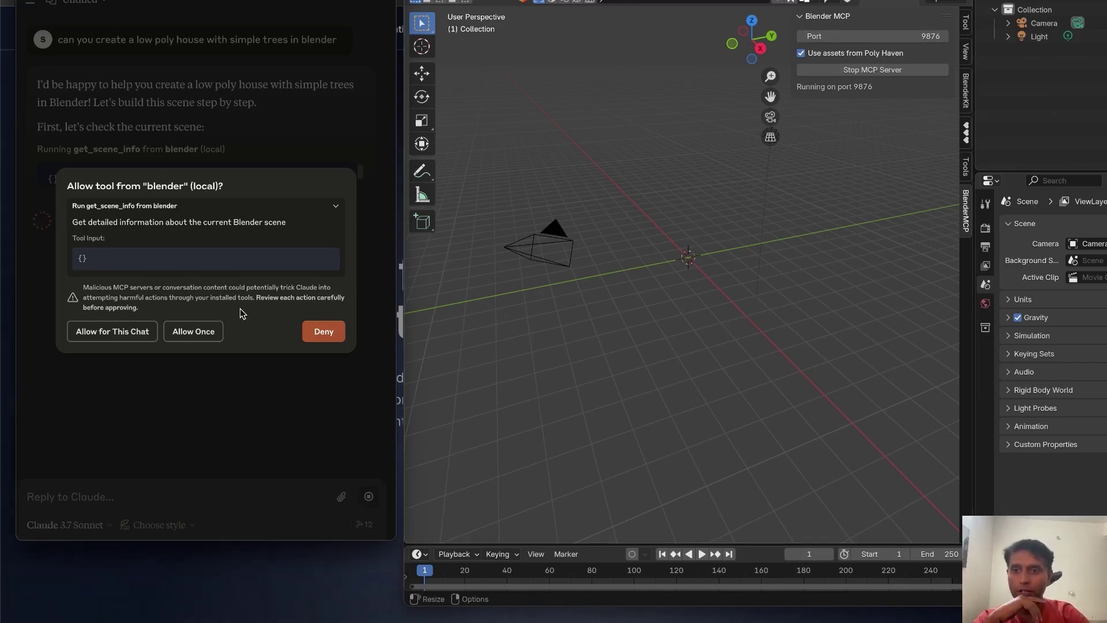
pyautogui.click(125, 339)
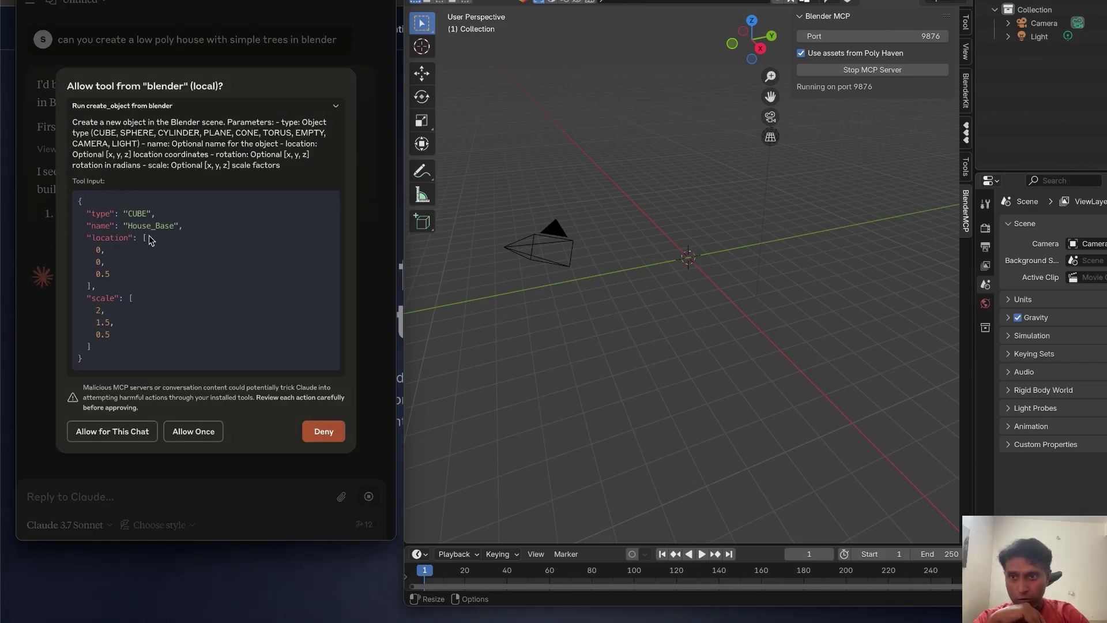
pyautogui.click(117, 436)
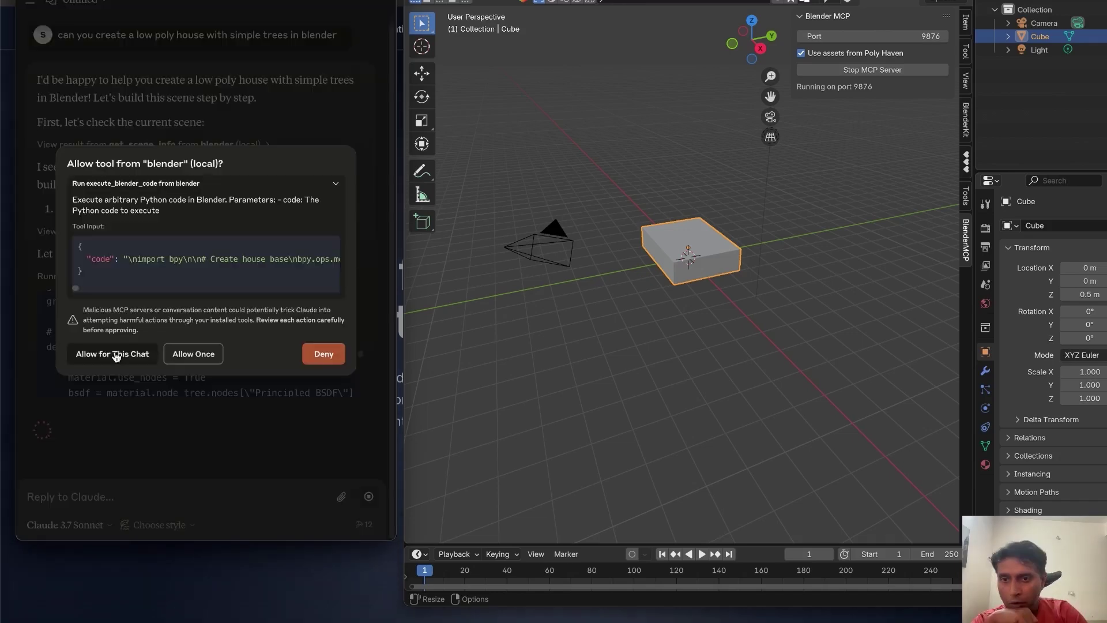
pyautogui.click(115, 355)
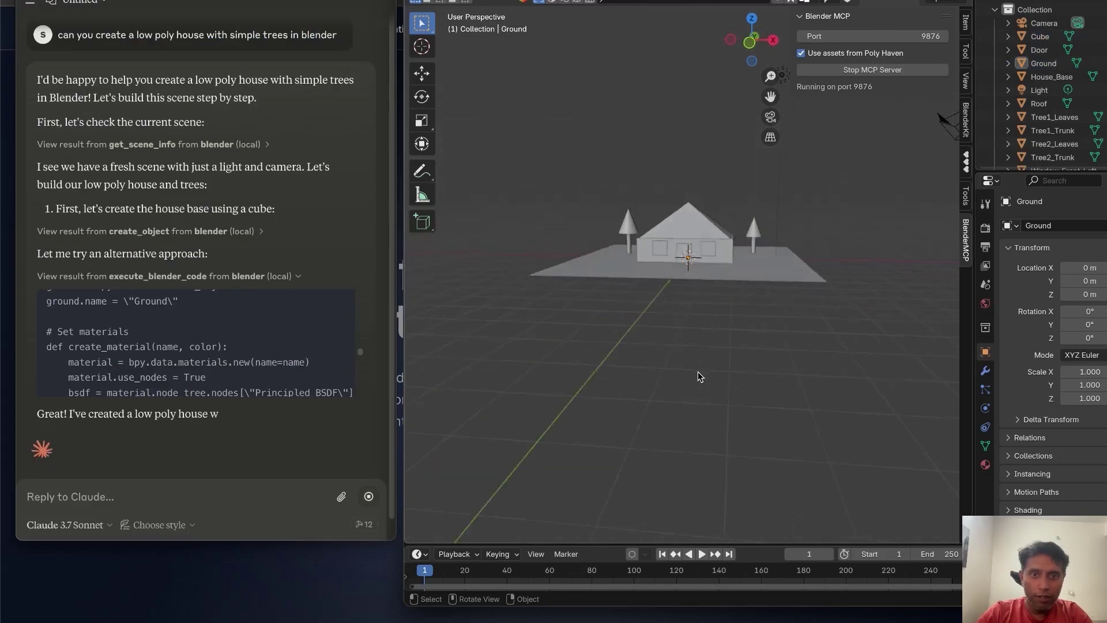
# Examine the generated house, trees and light post in the Blender viewport from several angles.
pyautogui.keyDown('ctrl'); pyautogui.moveTo(698, 377); pyautogui.dragTo(796, 257, button='middle'); pyautogui.keyUp('ctrl')
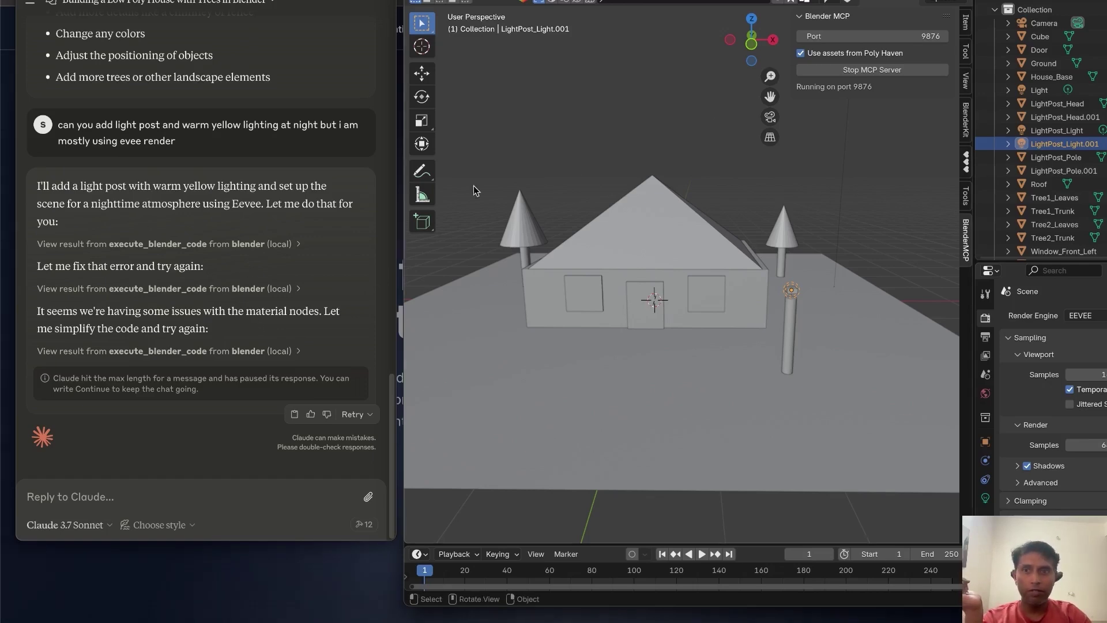
pyautogui.moveTo(854, 186); pyautogui.dragTo(742, 300, button='middle')
pyautogui.hscroll(-10, 740, 300)
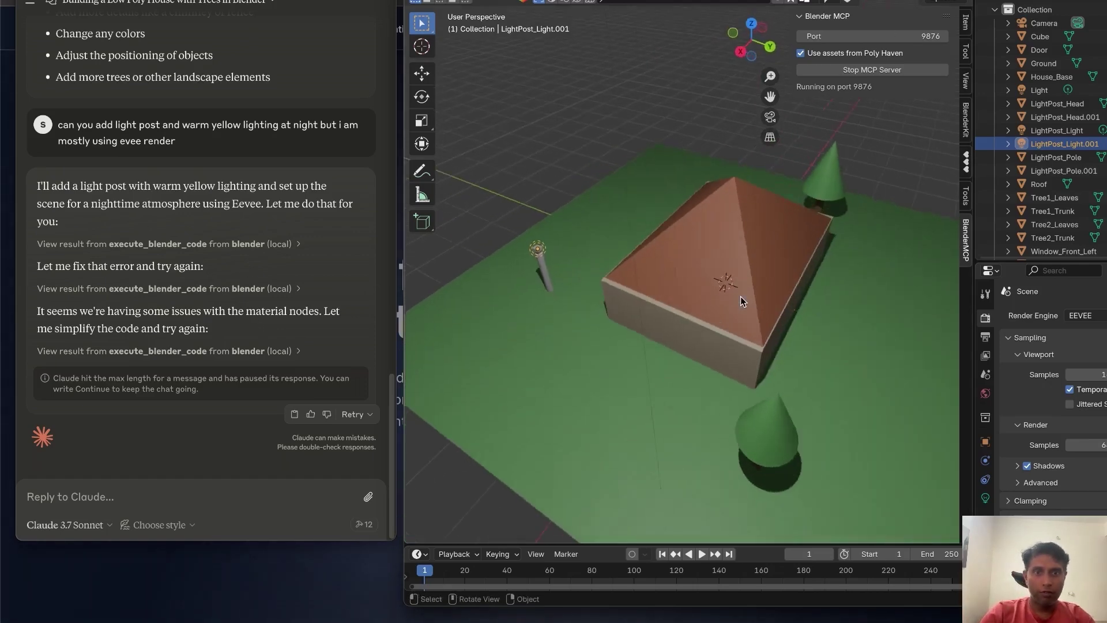
pyautogui.hscroll(-10, 740, 300)
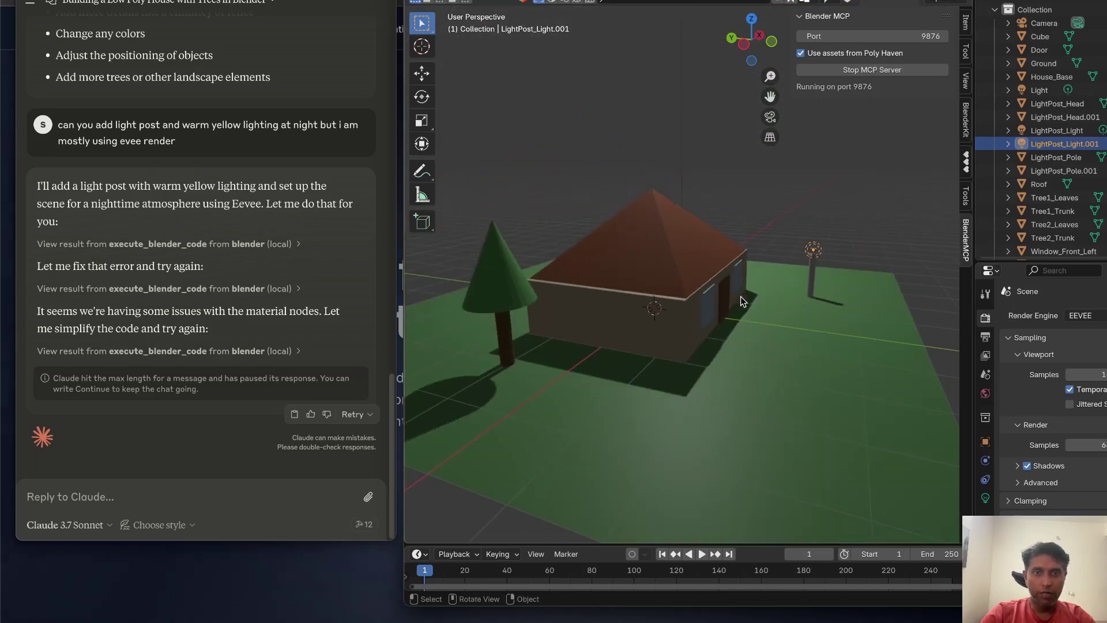
pyautogui.hscroll(-10, 740, 296)
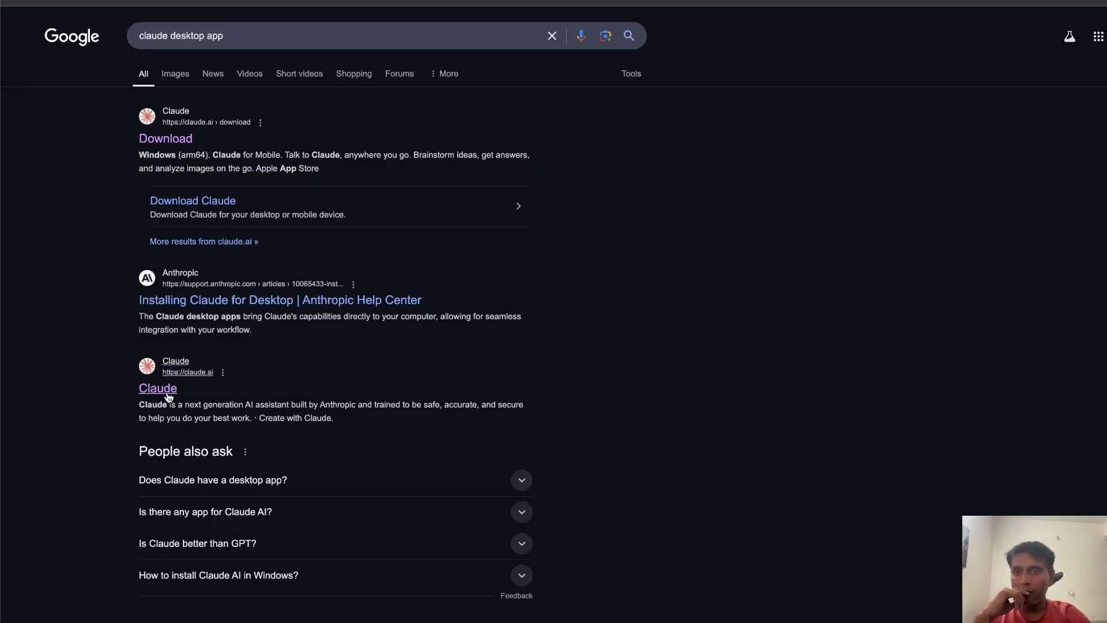
# Switch to Adobe Photoshop and hide its interface so only the blank canvas is shown.
pyautogui.click(916, 616)
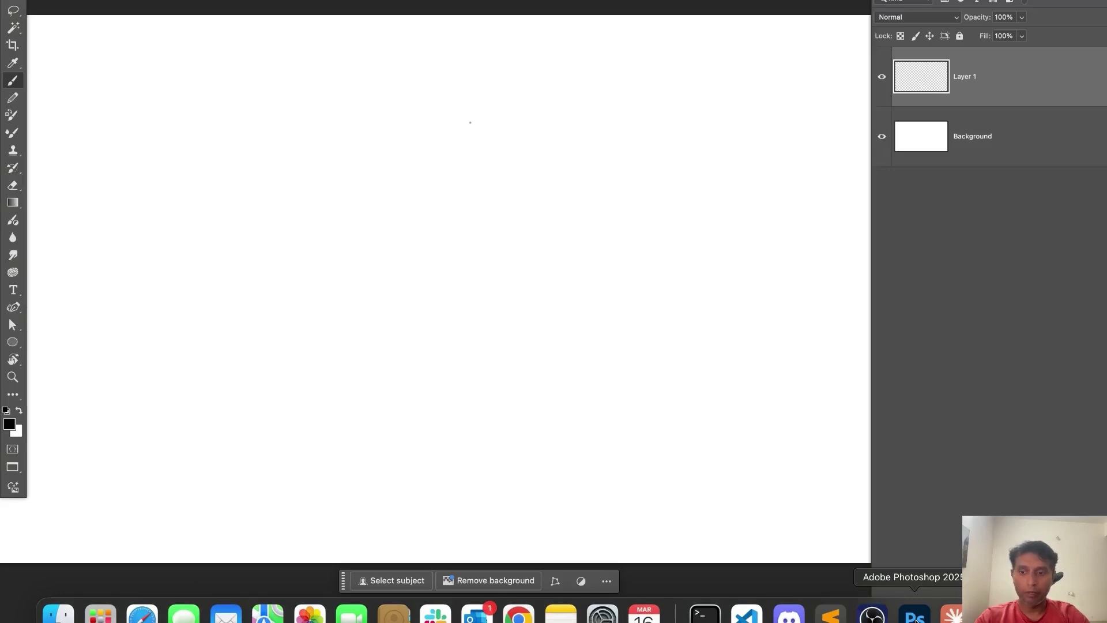
pyautogui.press('Tab')
pyautogui.hscroll(-3, 581, 250)
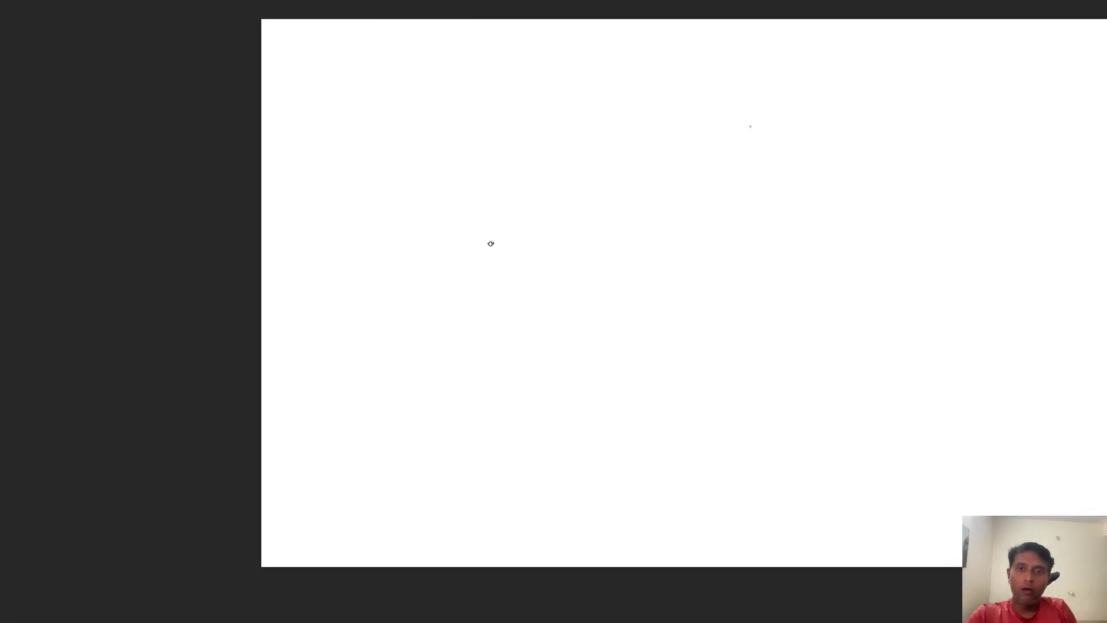
# Draw a box on the canvas with "Claude" handwritten inside and thicken its outline with the brush.
pyautogui.moveTo(333, 340)
pyautogui.mouseDown()
pyautogui.moveTo(331, 271)
pyautogui.moveTo(422, 266)
pyautogui.moveTo(420, 344)
pyautogui.mouseUp()
pyautogui.moveTo(420, 345); pyautogui.dragTo(327, 346)
pyautogui.moveTo(338, 314); pyautogui.dragTo(412, 296)
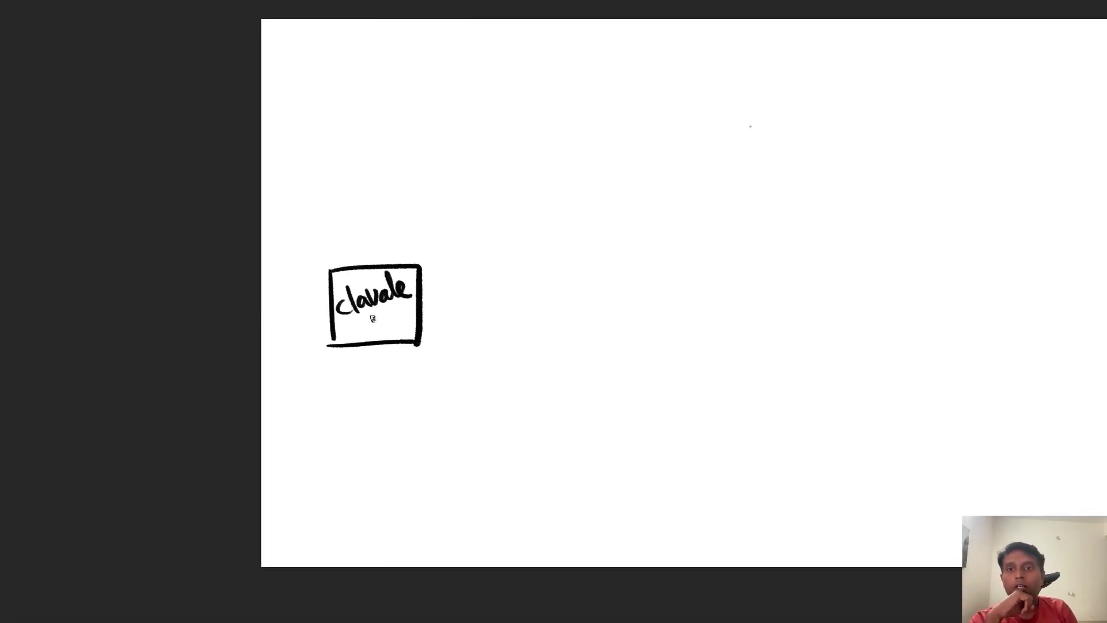
pyautogui.moveTo(328, 268)
pyautogui.mouseDown()
pyautogui.moveTo(329, 344)
pyautogui.moveTo(418, 341)
pyautogui.moveTo(430, 269)
pyautogui.moveTo(331, 271)
pyautogui.moveTo(412, 269)
pyautogui.moveTo(420, 328)
pyautogui.mouseUp()
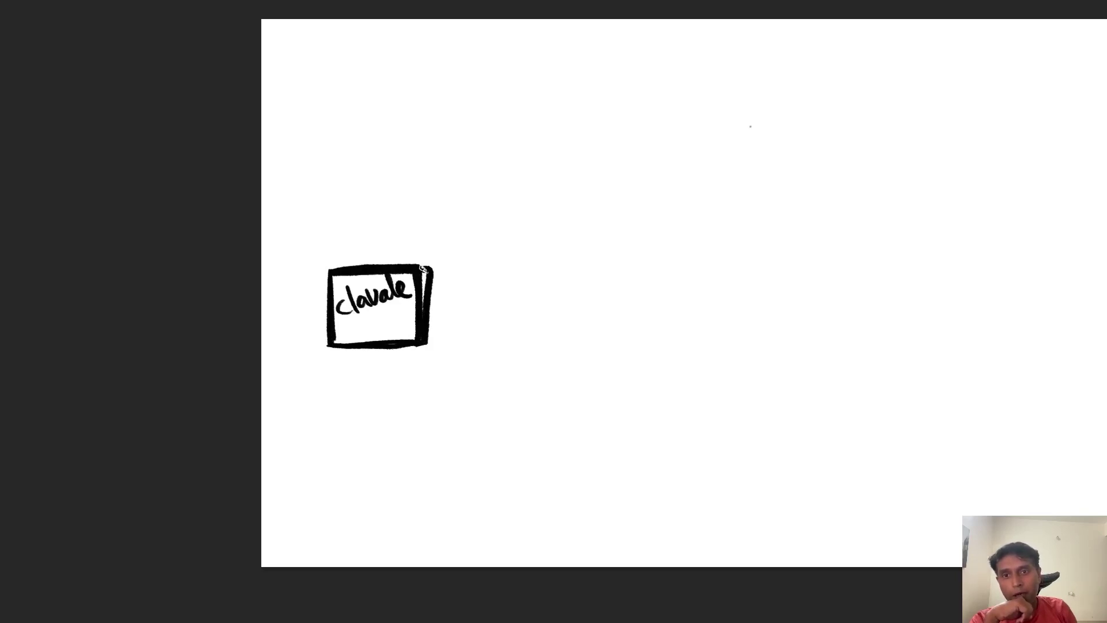
pyautogui.moveTo(423, 269); pyautogui.dragTo(419, 307)
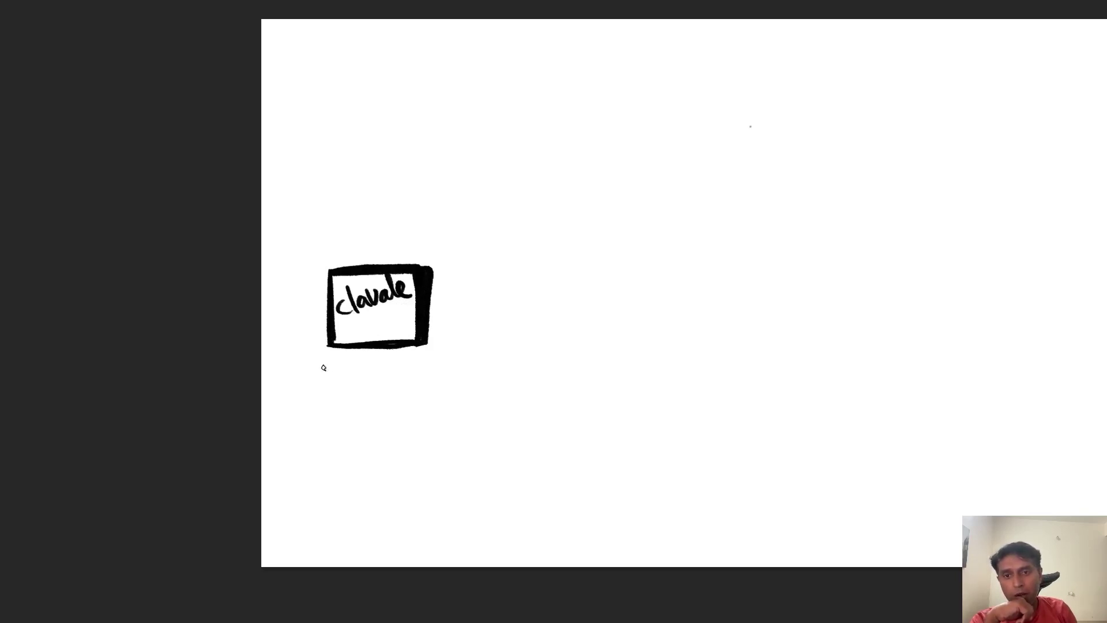
pyautogui.moveTo(360, 346)
pyautogui.mouseDown()
pyautogui.moveTo(334, 345)
pyautogui.moveTo(407, 346)
pyautogui.mouseUp()
# Draw an arrow upward from the Claude box and write a heavily underlined "LLM" with "(Server" beside it.
pyautogui.moveTo(373, 264)
pyautogui.mouseDown()
pyautogui.moveTo(369, 200)
pyautogui.moveTo(362, 209)
pyautogui.moveTo(385, 206)
pyautogui.mouseUp()
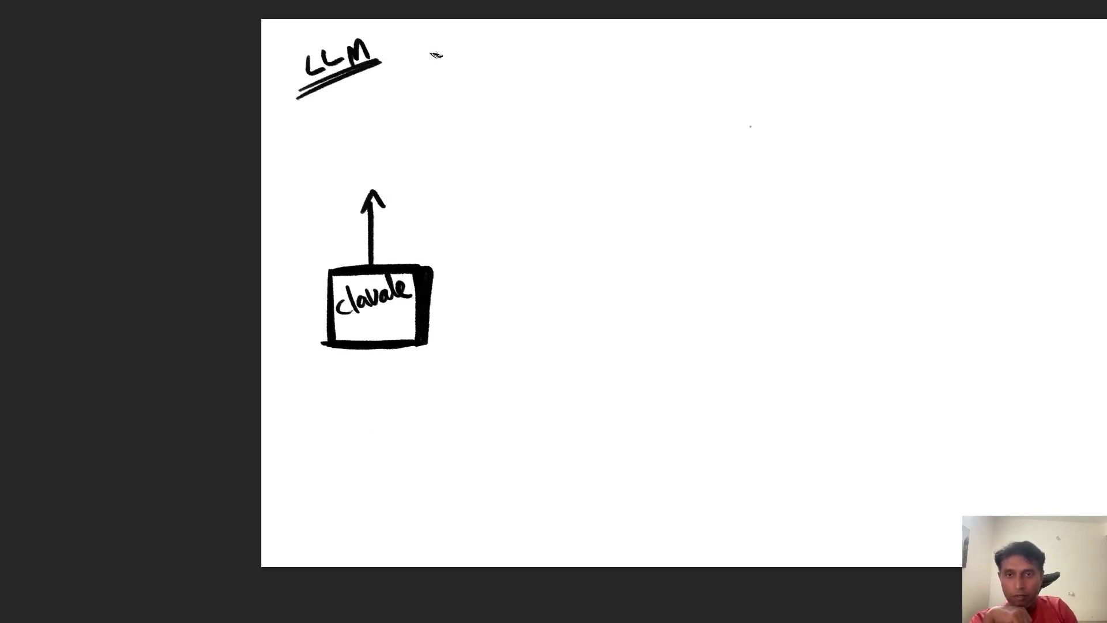
pyautogui.moveTo(411, 29)
pyautogui.mouseDown()
pyautogui.moveTo(422, 56)
pyautogui.moveTo(450, 31)
pyautogui.moveTo(500, 25)
pyautogui.mouseUp()
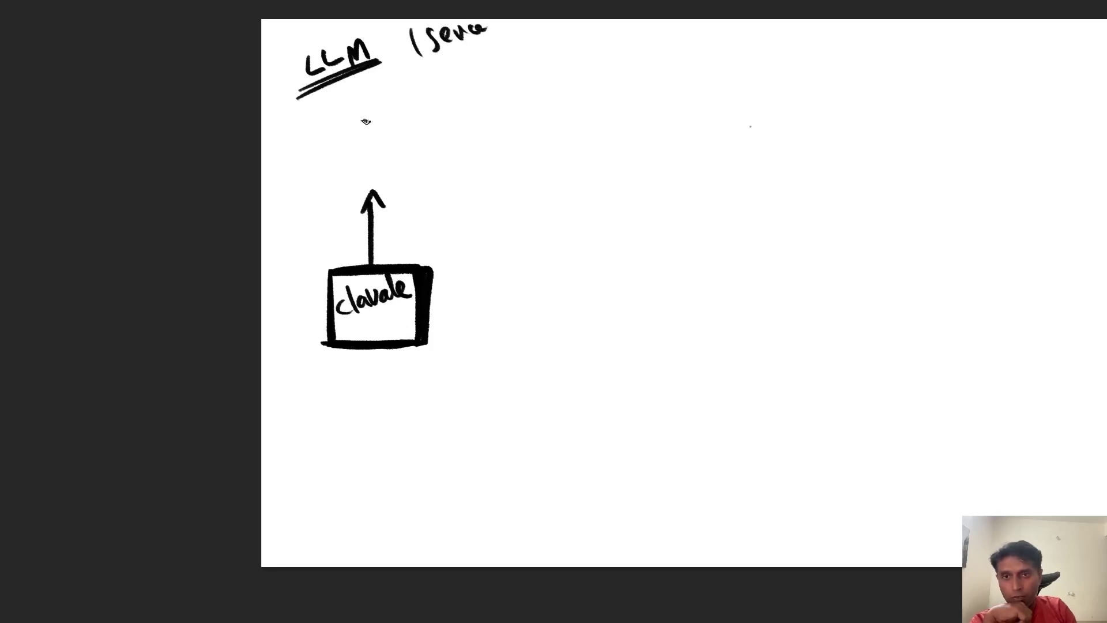
pyautogui.moveTo(310, 90)
pyautogui.mouseDown()
pyautogui.moveTo(384, 63)
pyautogui.moveTo(323, 98)
pyautogui.moveTo(306, 94)
pyautogui.moveTo(355, 69)
pyautogui.mouseUp()
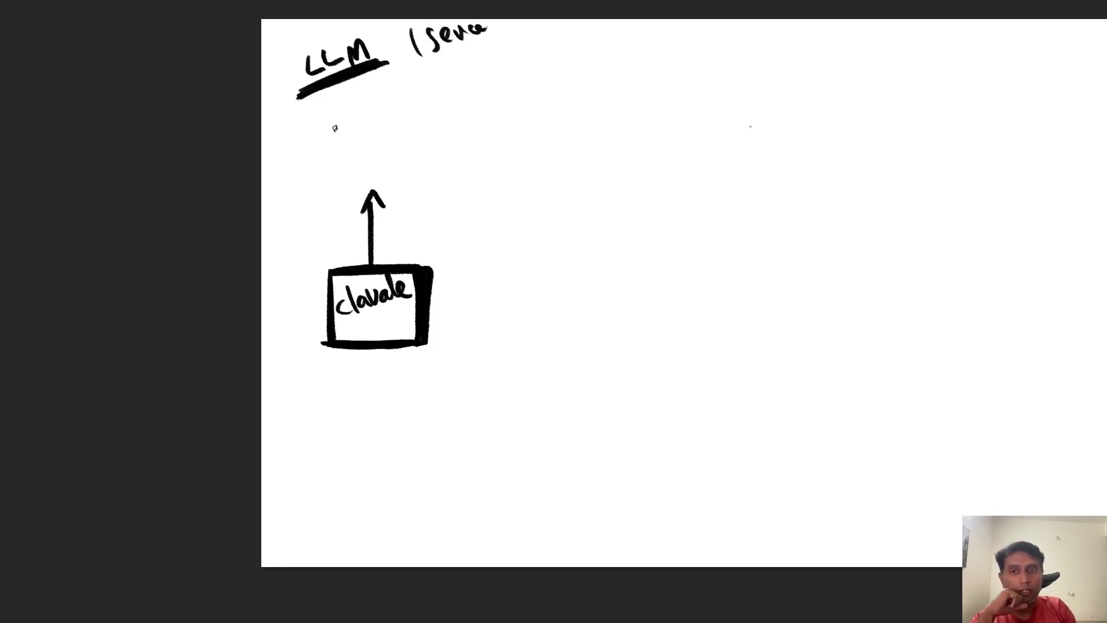
# List the models Sonnet 3.5, 3.7 and Haiku in braces under the LLM heading and underline each one.
pyautogui.moveTo(316, 106)
pyautogui.mouseDown()
pyautogui.moveTo(327, 129)
pyautogui.moveTo(340, 115)
pyautogui.moveTo(322, 151)
pyautogui.moveTo(339, 199)
pyautogui.mouseUp()
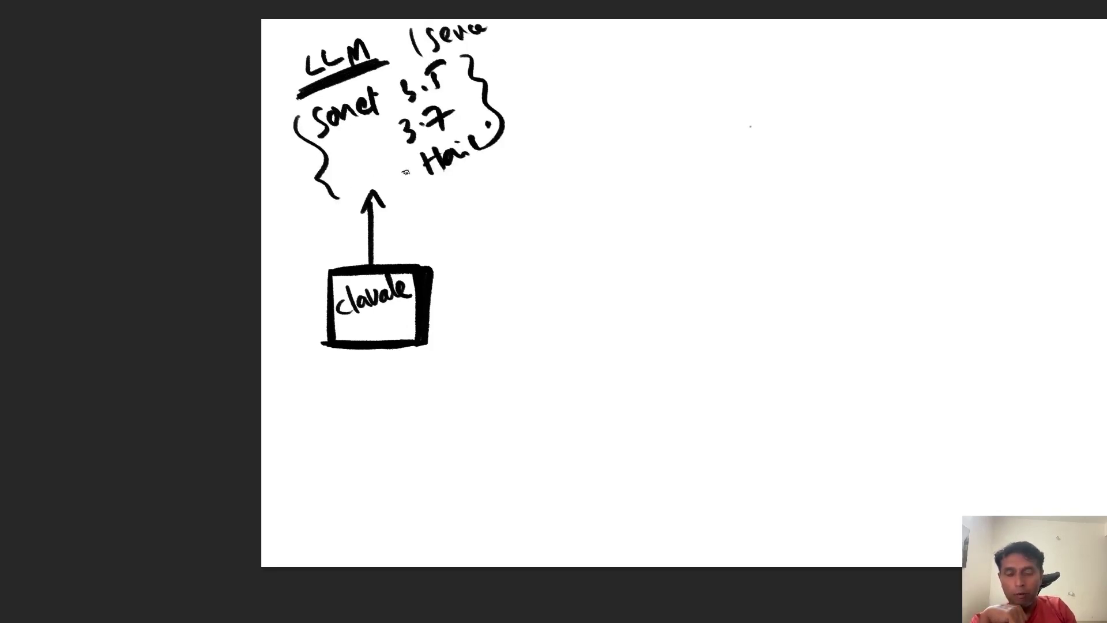
pyautogui.moveTo(312, 141); pyautogui.dragTo(474, 77)
pyautogui.moveTo(304, 189); pyautogui.dragTo(499, 110)
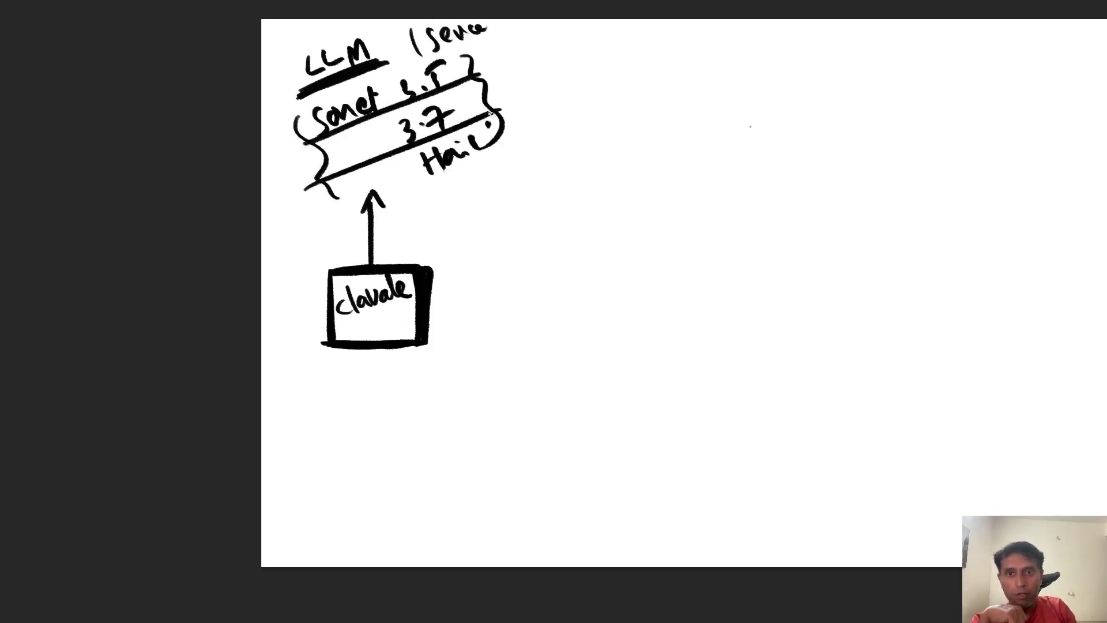
pyautogui.moveTo(320, 227); pyautogui.dragTo(500, 147)
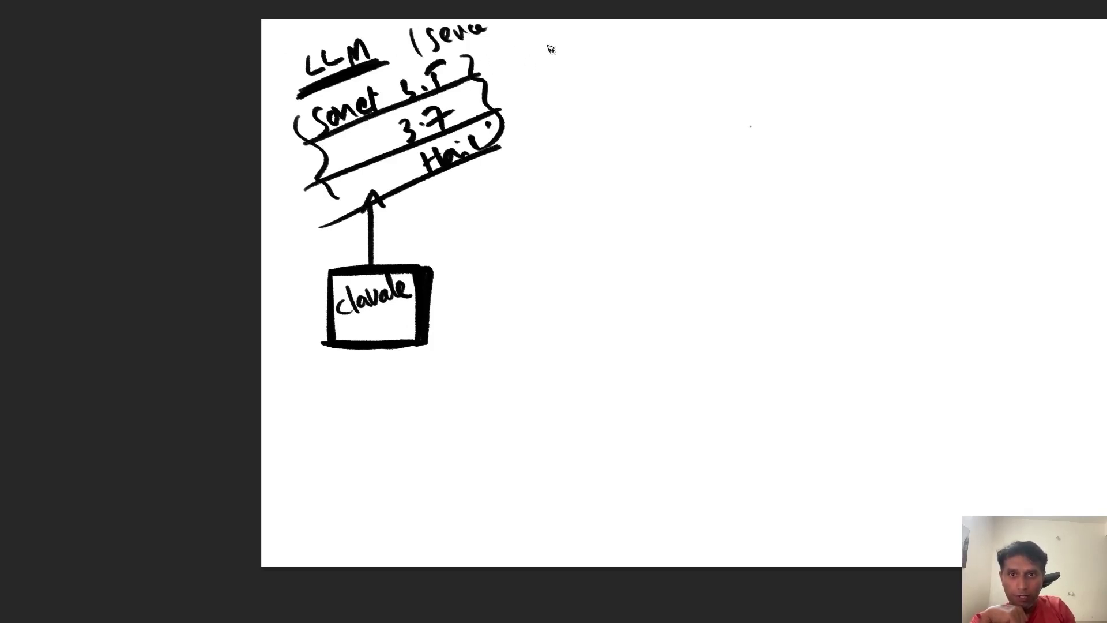
# Draw a circled handwritten label beside the LLM notes, with an arrow to an empty thick-outlined rectangle.
pyautogui.moveTo(549, 35); pyautogui.dragTo(546, 33)
pyautogui.moveTo(530, 61)
pyautogui.mouseDown()
pyautogui.moveTo(530, 80)
pyautogui.moveTo(559, 60)
pyautogui.moveTo(680, 68)
pyautogui.moveTo(660, 75)
pyautogui.mouseUp()
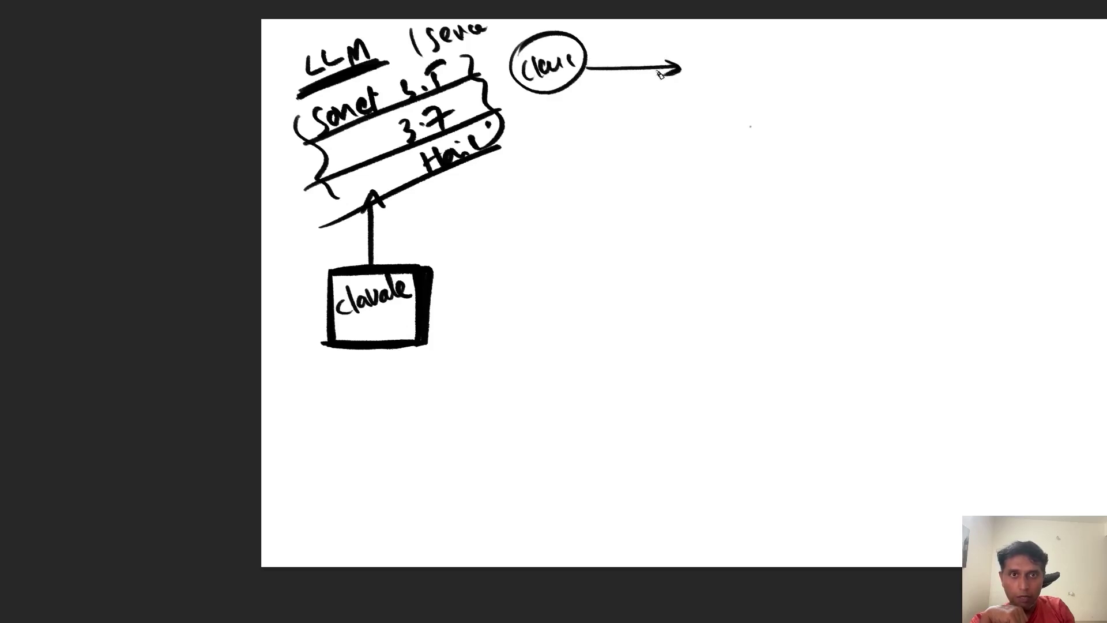
pyautogui.moveTo(596, 45)
pyautogui.mouseDown()
pyautogui.moveTo(657, 45)
pyautogui.moveTo(643, 44)
pyautogui.moveTo(708, 74)
pyautogui.moveTo(692, 28)
pyautogui.moveTo(693, 69)
pyautogui.moveTo(777, 70)
pyautogui.moveTo(697, 32)
pyautogui.moveTo(691, 70)
pyautogui.moveTo(772, 73)
pyautogui.moveTo(780, 40)
pyautogui.mouseUp()
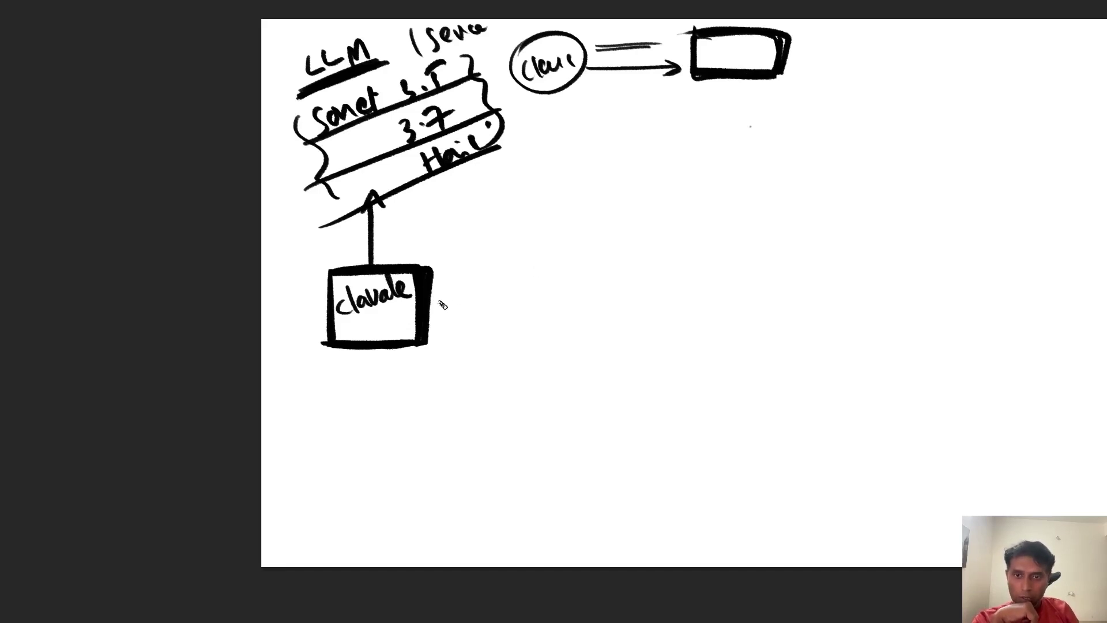
# Draw a wide rectangle beside the Claude box, write "MCP" in large letters above it and "Model context p." inside.
pyautogui.moveTo(501, 260)
pyautogui.mouseDown()
pyautogui.moveTo(502, 299)
pyautogui.moveTo(739, 265)
pyautogui.mouseUp()
pyautogui.moveTo(501, 300); pyautogui.dragTo(740, 266)
pyautogui.moveTo(521, 252); pyautogui.dragTo(555, 248)
pyautogui.moveTo(612, 205); pyautogui.dragTo(613, 237)
pyautogui.moveTo(637, 242); pyautogui.dragTo(640, 216)
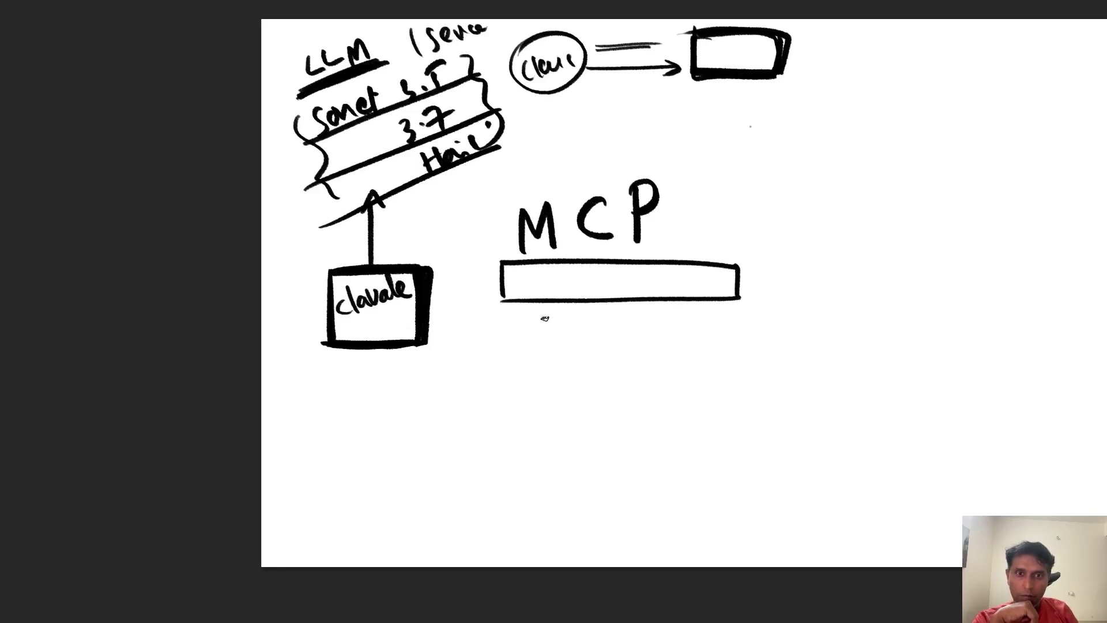
pyautogui.moveTo(516, 292)
pyautogui.mouseDown()
pyautogui.moveTo(542, 277)
pyautogui.moveTo(653, 276)
pyautogui.mouseUp()
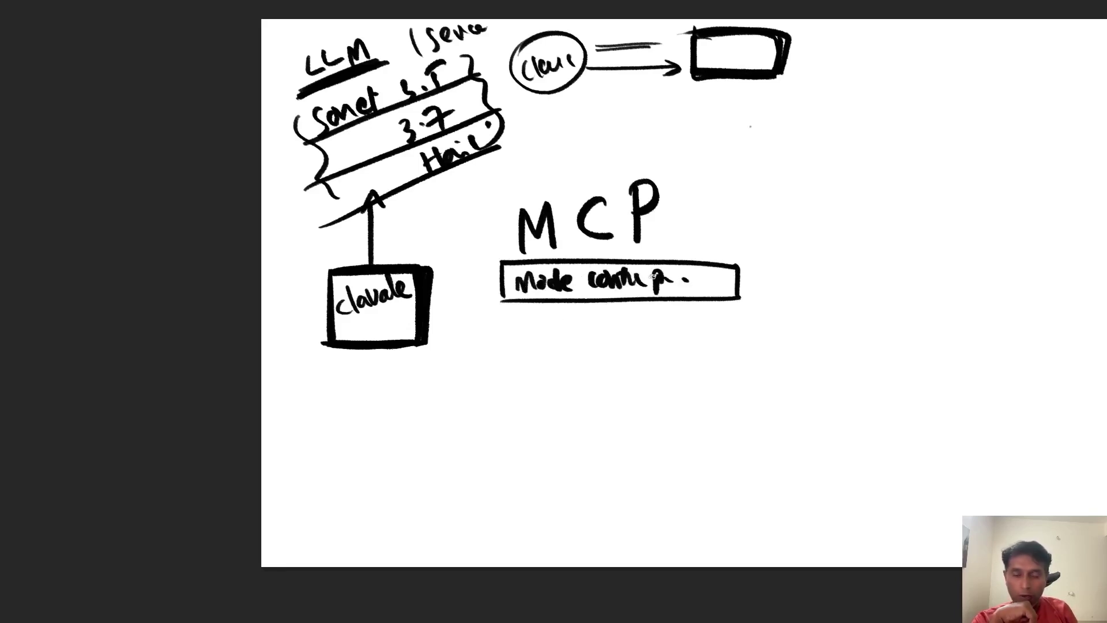
# Write the label "Desktop App" below the Claude box.
pyautogui.moveTo(285, 381)
pyautogui.mouseDown()
pyautogui.moveTo(316, 397)
pyautogui.moveTo(372, 369)
pyautogui.mouseUp()
pyautogui.moveTo(328, 439); pyautogui.dragTo(383, 413)
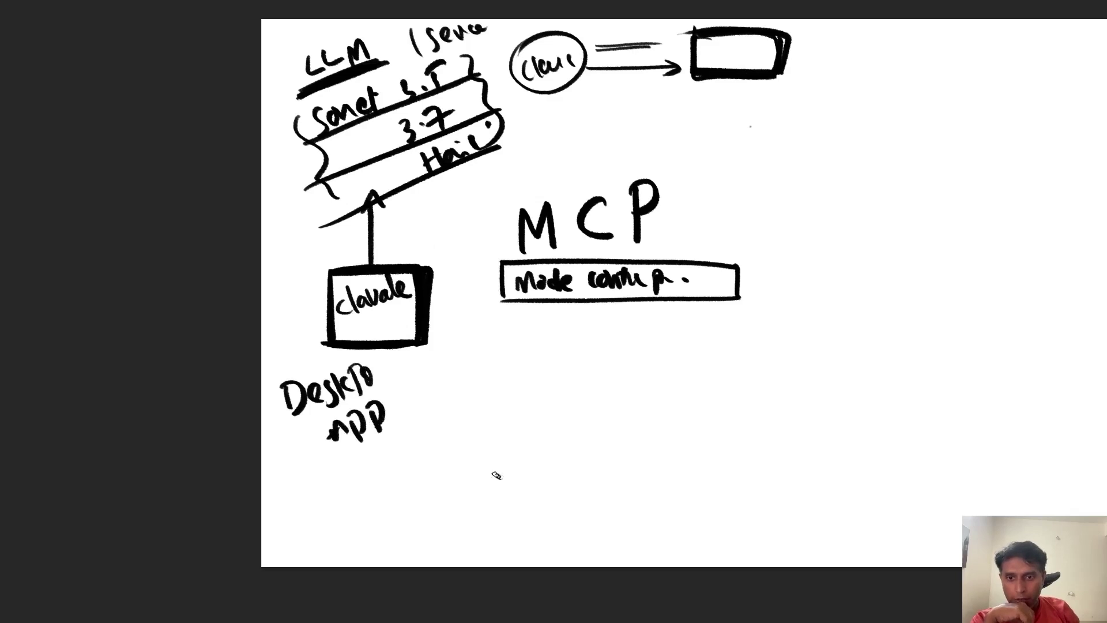
# Draw a circled "User" below with a curved arrow to the Claude box, and connect the Claude box to the MCP rectangle with an arrow.
pyautogui.moveTo(404, 506); pyautogui.dragTo(398, 508)
pyautogui.moveTo(364, 527); pyautogui.dragTo(420, 526)
pyautogui.moveTo(428, 537)
pyautogui.mouseDown()
pyautogui.moveTo(414, 375)
pyautogui.moveTo(411, 389)
pyautogui.mouseUp()
pyautogui.moveTo(410, 349)
pyautogui.mouseDown()
pyautogui.moveTo(409, 393)
pyautogui.moveTo(435, 380)
pyautogui.moveTo(418, 375)
pyautogui.mouseUp()
pyautogui.moveTo(430, 299)
pyautogui.mouseDown()
pyautogui.moveTo(503, 283)
pyautogui.moveTo(496, 306)
pyautogui.moveTo(577, 307)
pyautogui.mouseUp()
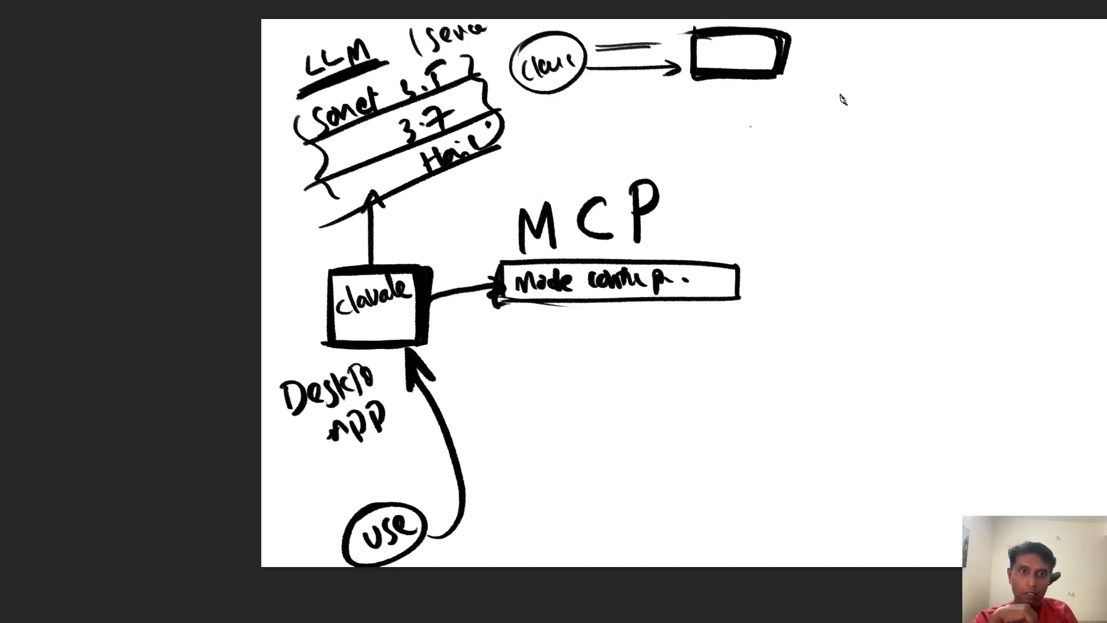
# Draw an empty rectangle in the canvas's upper right area and write "Local" above it.
pyautogui.moveTo(825, 102)
pyautogui.mouseDown()
pyautogui.moveTo(826, 148)
pyautogui.moveTo(975, 135)
pyautogui.moveTo(825, 151)
pyautogui.mouseUp()
pyautogui.moveTo(843, 54); pyautogui.dragTo(865, 83)
pyautogui.moveTo(880, 64)
pyautogui.mouseDown()
pyautogui.moveTo(871, 81)
pyautogui.moveTo(891, 81)
pyautogui.mouseUp()
pyautogui.moveTo(917, 58)
pyautogui.mouseDown()
pyautogui.moveTo(919, 75)
pyautogui.moveTo(946, 45)
pyautogui.mouseUp()
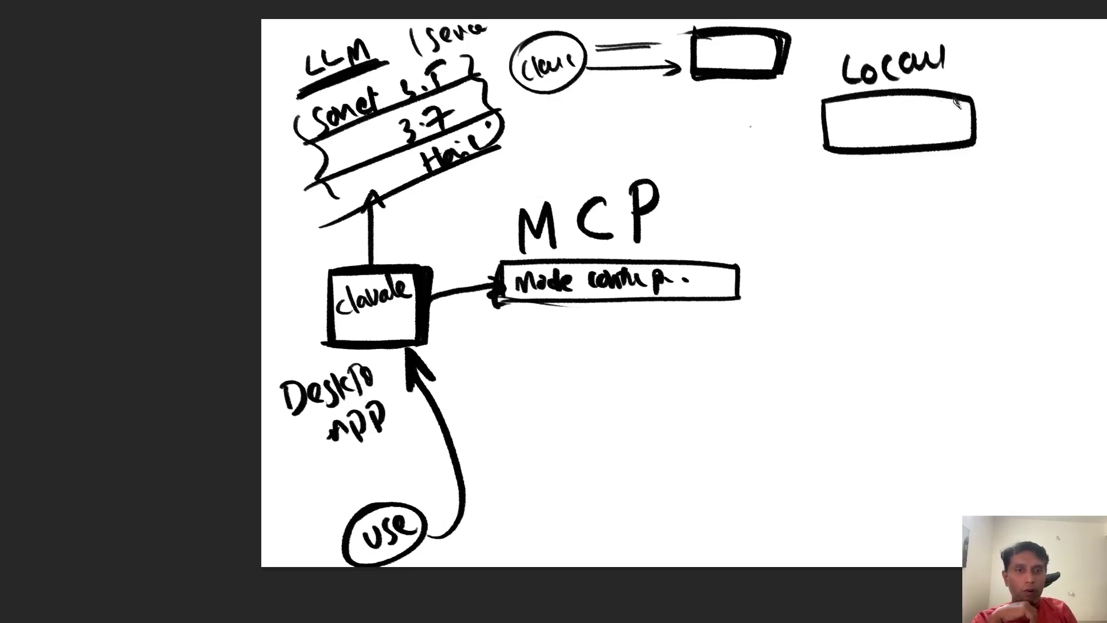
# Draw a curved arrow from the MCP rectangle to the Local box, and a crossed-out red line from the circled Claude towards it.
pyautogui.moveTo(701, 264)
pyautogui.mouseDown()
pyautogui.moveTo(719, 180)
pyautogui.moveTo(766, 140)
pyautogui.moveTo(823, 120)
pyautogui.moveTo(813, 114)
pyautogui.moveTo(810, 148)
pyautogui.mouseUp()
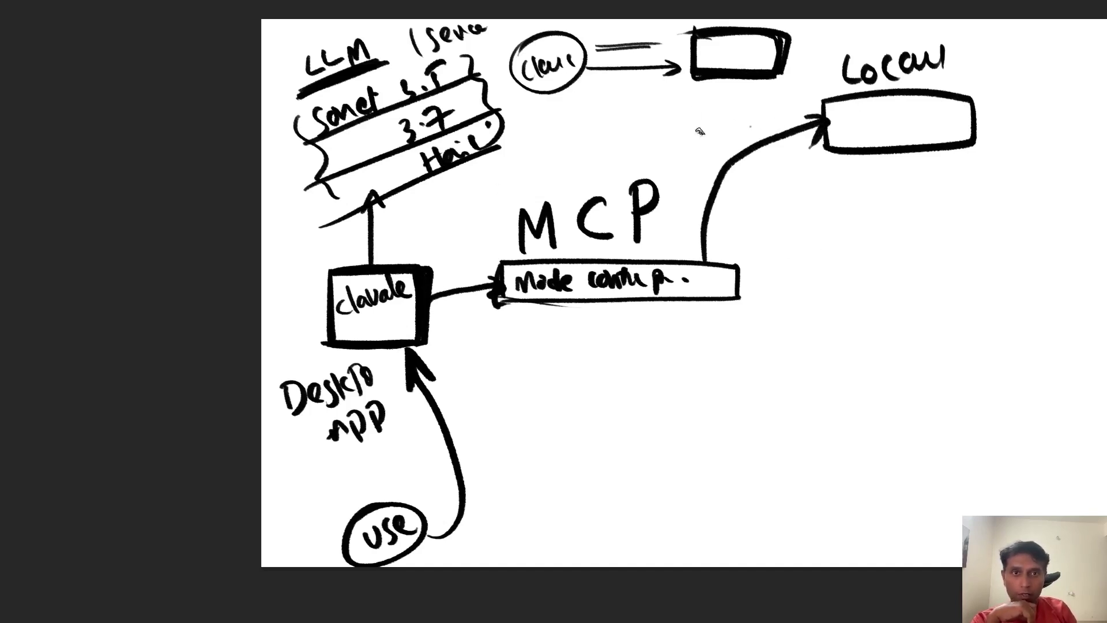
pyautogui.click(582, 152)
pyautogui.moveTo(577, 77); pyautogui.dragTo(776, 131)
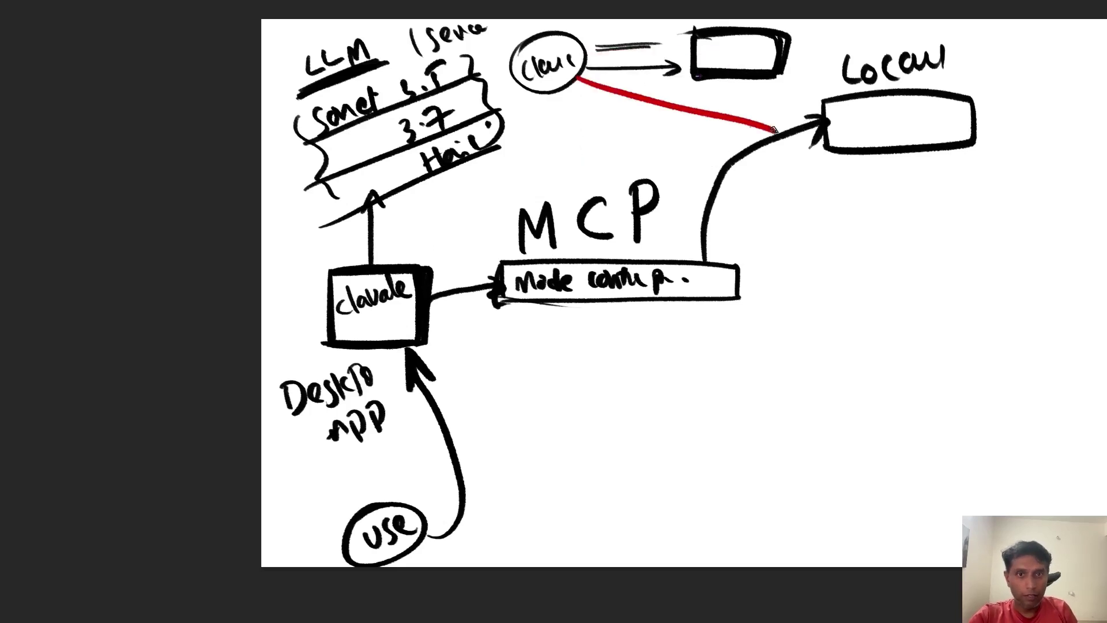
pyautogui.moveTo(649, 84); pyautogui.dragTo(678, 120)
pyautogui.moveTo(681, 87); pyautogui.dragTo(648, 121)
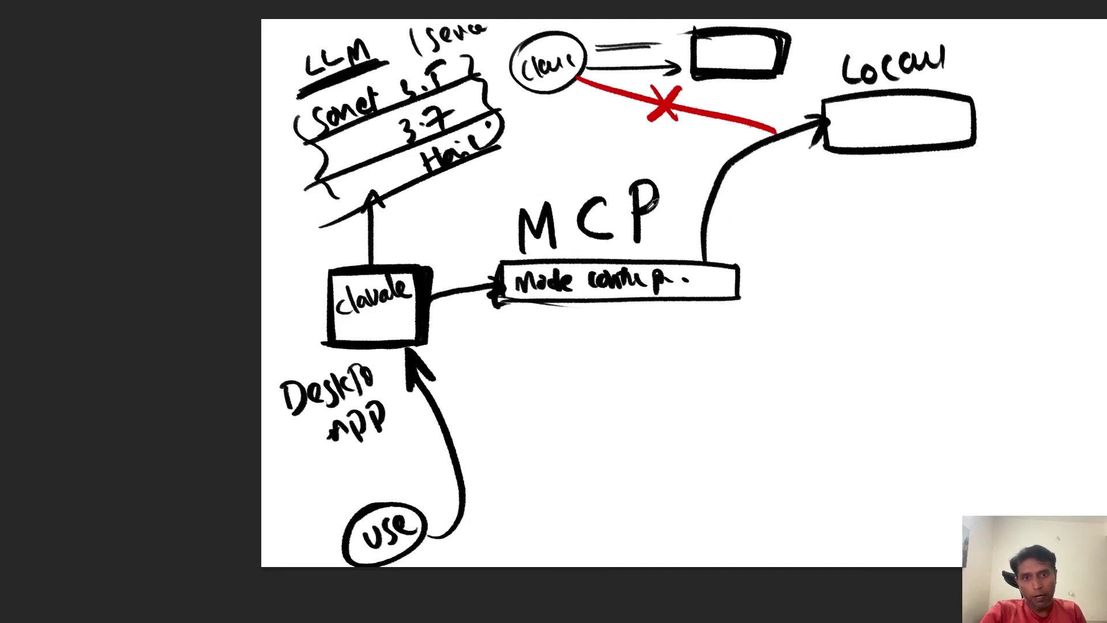
# Draw a box labelled "Blender" beside the MCP rectangle, connect MCP to it with a thick arrow, and thicken the MCP rectangle's outline.
pyautogui.moveTo(743, 279); pyautogui.dragTo(809, 278)
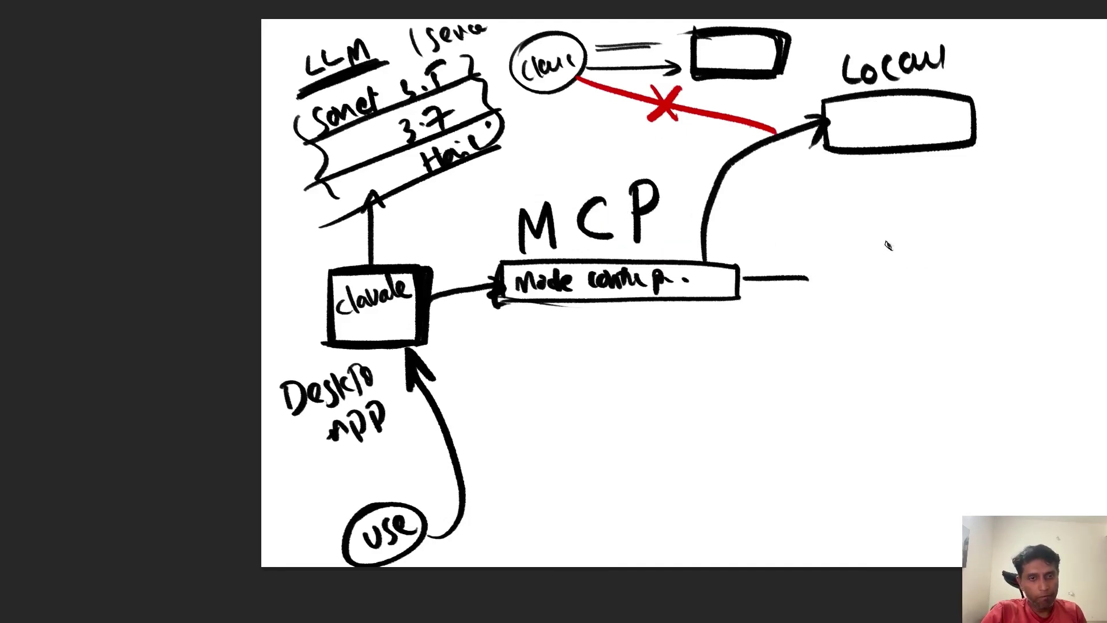
pyautogui.moveTo(886, 226); pyautogui.dragTo(1050, 231)
pyautogui.moveTo(886, 227)
pyautogui.mouseDown()
pyautogui.moveTo(918, 293)
pyautogui.moveTo(1053, 231)
pyautogui.mouseUp()
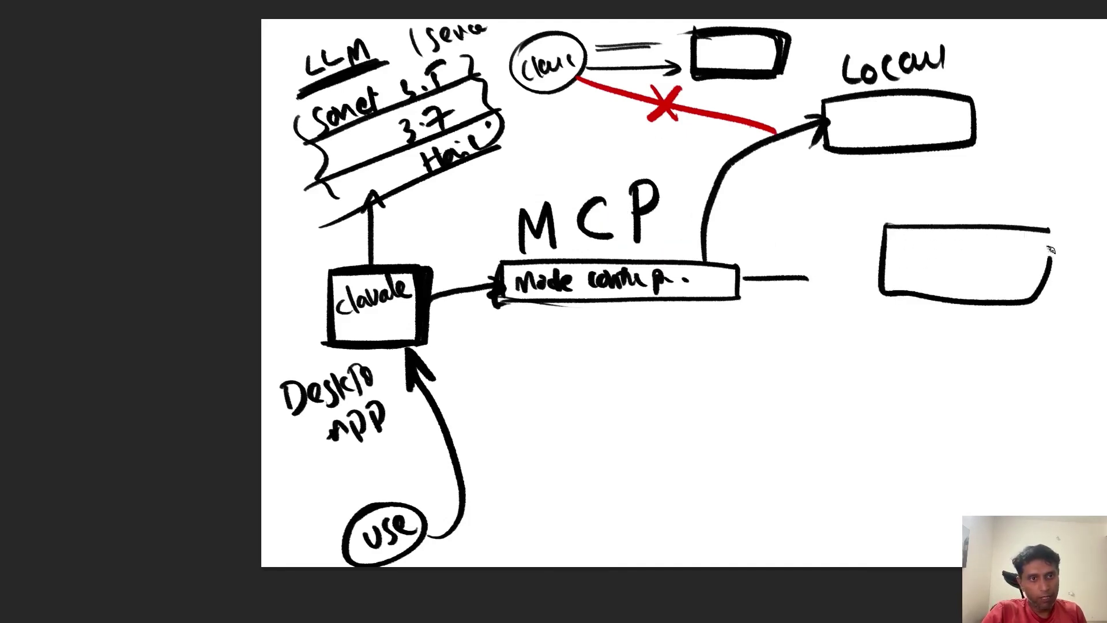
pyautogui.moveTo(910, 245); pyautogui.dragTo(906, 284)
pyautogui.moveTo(906, 247); pyautogui.dragTo(912, 283)
pyautogui.moveTo(936, 236); pyautogui.dragTo(1047, 266)
pyautogui.moveTo(741, 280)
pyautogui.mouseDown()
pyautogui.moveTo(876, 267)
pyautogui.moveTo(867, 286)
pyautogui.mouseUp()
pyautogui.moveTo(503, 301)
pyautogui.mouseDown()
pyautogui.moveTo(740, 307)
pyautogui.moveTo(744, 267)
pyautogui.mouseUp()
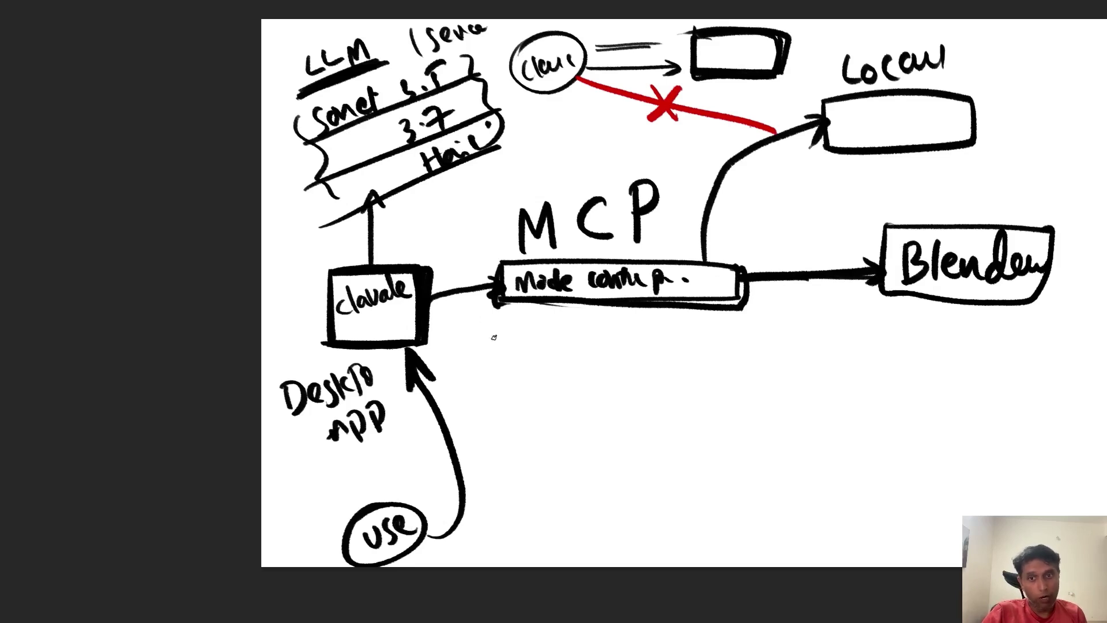
# Write "Create" beside the user's curved arrow and underline the name inside the Claude box.
pyautogui.moveTo(485, 510)
pyautogui.mouseDown()
pyautogui.moveTo(481, 534)
pyautogui.moveTo(552, 500)
pyautogui.mouseUp()
pyautogui.click(536, 474)
pyautogui.moveTo(339, 331); pyautogui.dragTo(403, 315)
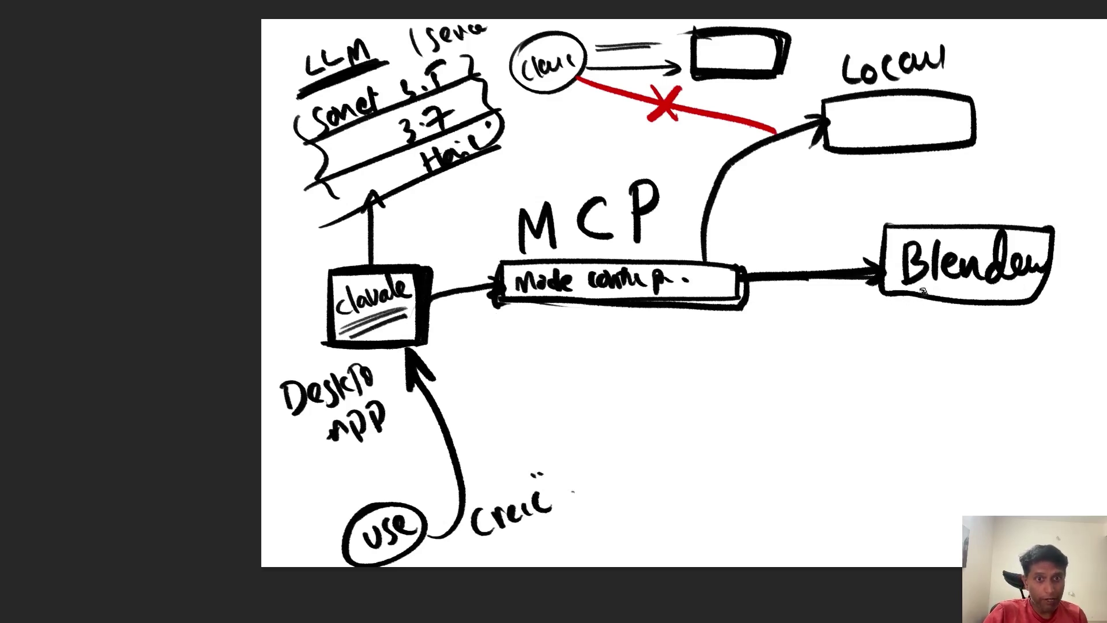
# Draw return arrows from Blender to MCP and from MCP to Claude, plus a small empty rectangle above the Blender box.
pyautogui.moveTo(922, 293)
pyautogui.mouseDown()
pyautogui.moveTo(899, 308)
pyautogui.moveTo(767, 305)
pyautogui.moveTo(762, 290)
pyautogui.moveTo(752, 314)
pyautogui.mouseUp()
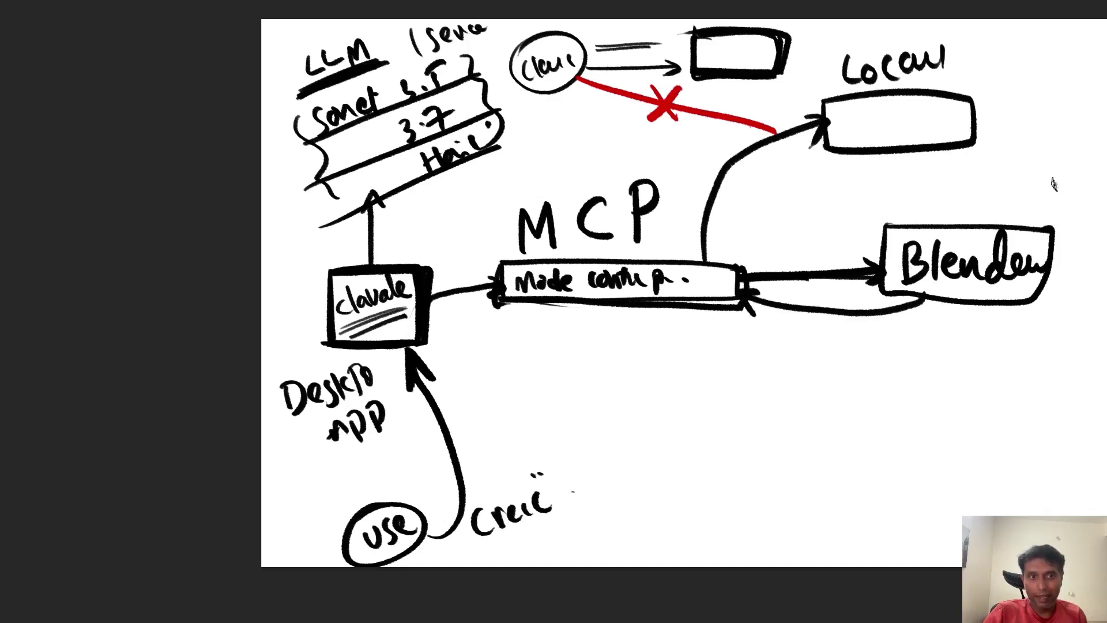
pyautogui.moveTo(1041, 170)
pyautogui.mouseDown()
pyautogui.moveTo(1081, 208)
pyautogui.moveTo(1029, 180)
pyautogui.mouseUp()
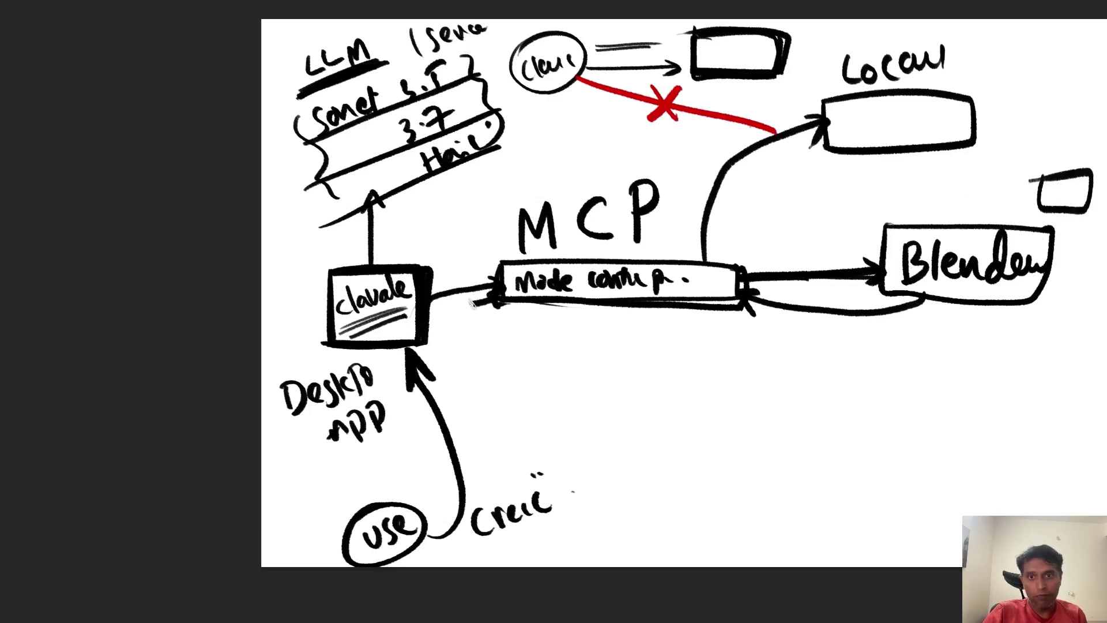
pyautogui.moveTo(472, 306); pyautogui.dragTo(432, 317)
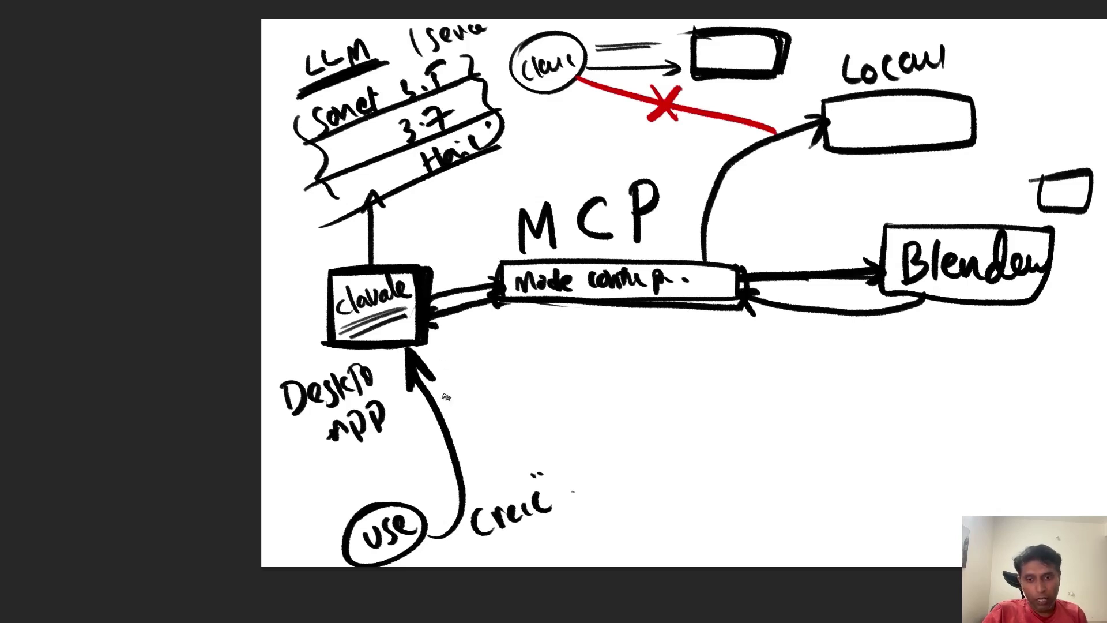
# Underline the "Create" note and draw an arrow from it up to the Claude box.
pyautogui.moveTo(472, 550); pyautogui.dragTo(570, 517)
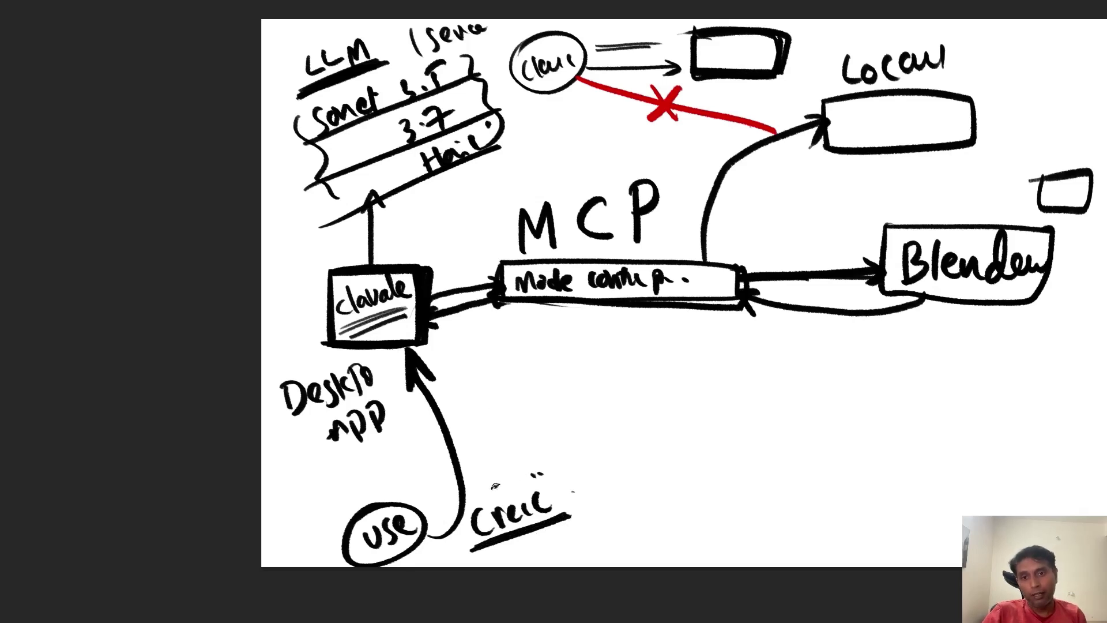
pyautogui.moveTo(496, 486)
pyautogui.mouseDown()
pyautogui.moveTo(424, 344)
pyautogui.moveTo(440, 355)
pyautogui.mouseUp()
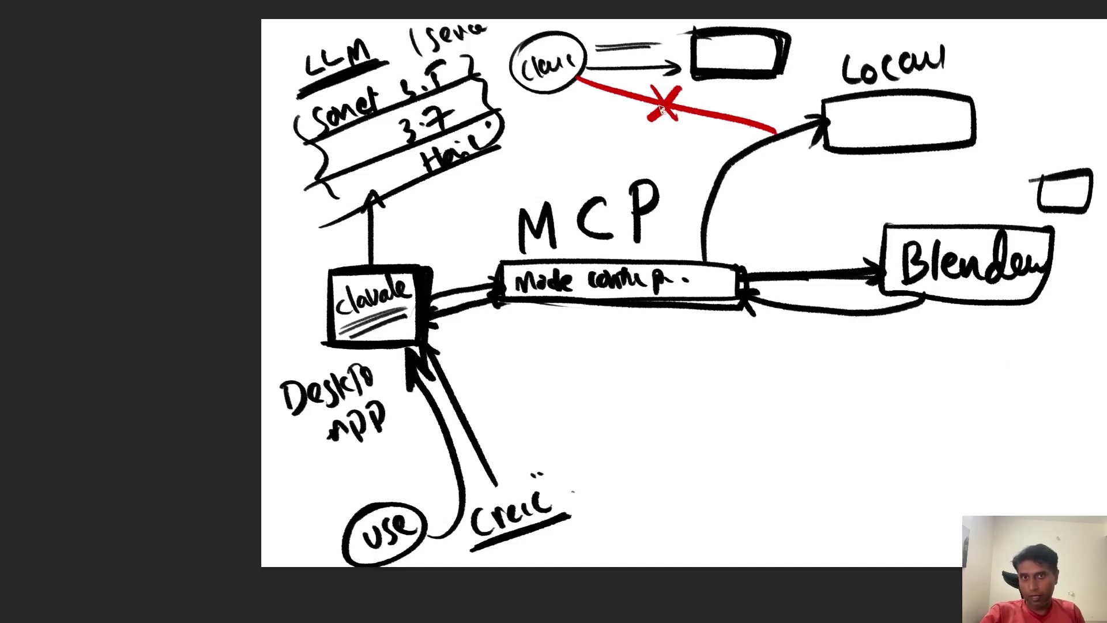
# Mark the MCP rectangle with a red brace, circle the Claude and Blender boxes in red, and write a red "3" below Blender.
pyautogui.moveTo(489, 319)
pyautogui.mouseDown()
pyautogui.moveTo(637, 360)
pyautogui.moveTo(741, 346)
pyautogui.moveTo(743, 314)
pyautogui.mouseUp()
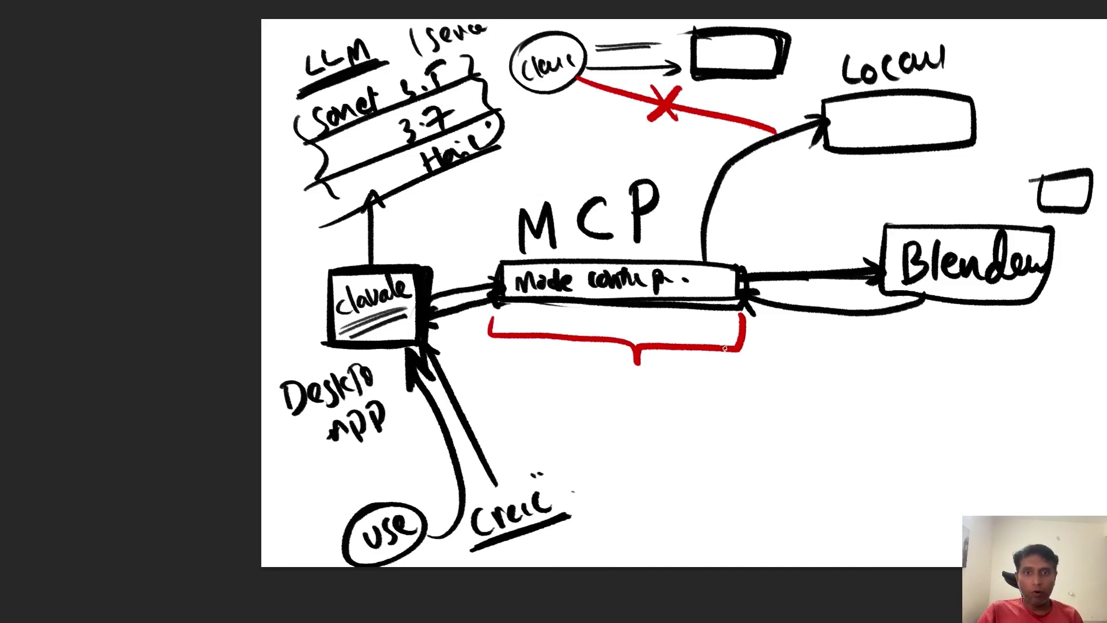
pyautogui.moveTo(427, 233)
pyautogui.mouseDown()
pyautogui.moveTo(307, 290)
pyautogui.moveTo(460, 316)
pyautogui.moveTo(340, 238)
pyautogui.mouseUp()
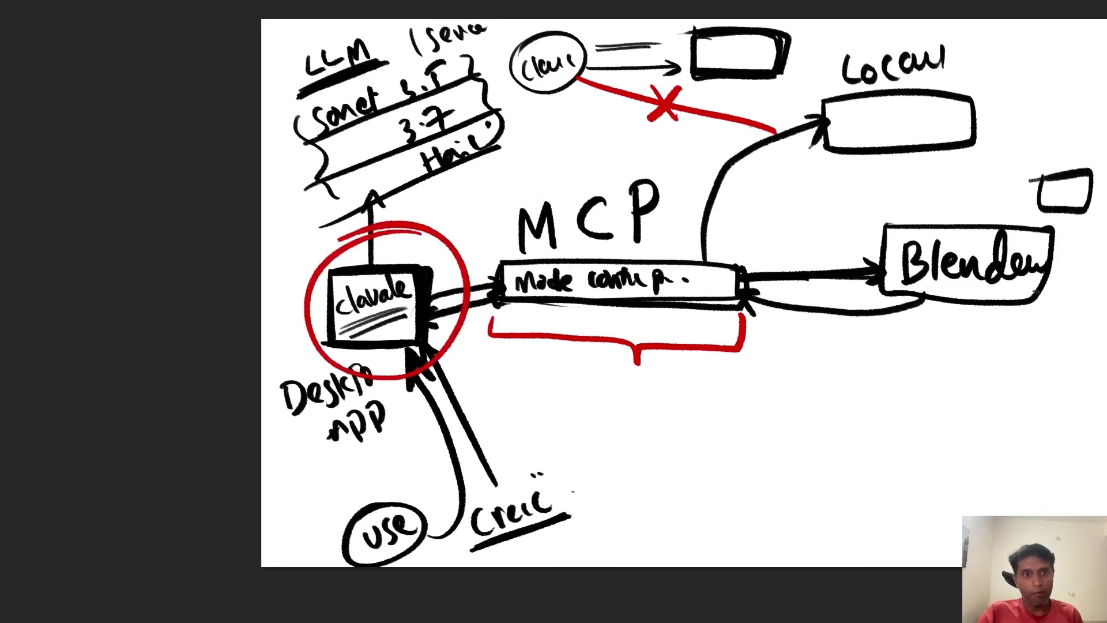
pyautogui.moveTo(920, 202)
pyautogui.mouseDown()
pyautogui.moveTo(1038, 195)
pyautogui.moveTo(871, 231)
pyautogui.mouseUp()
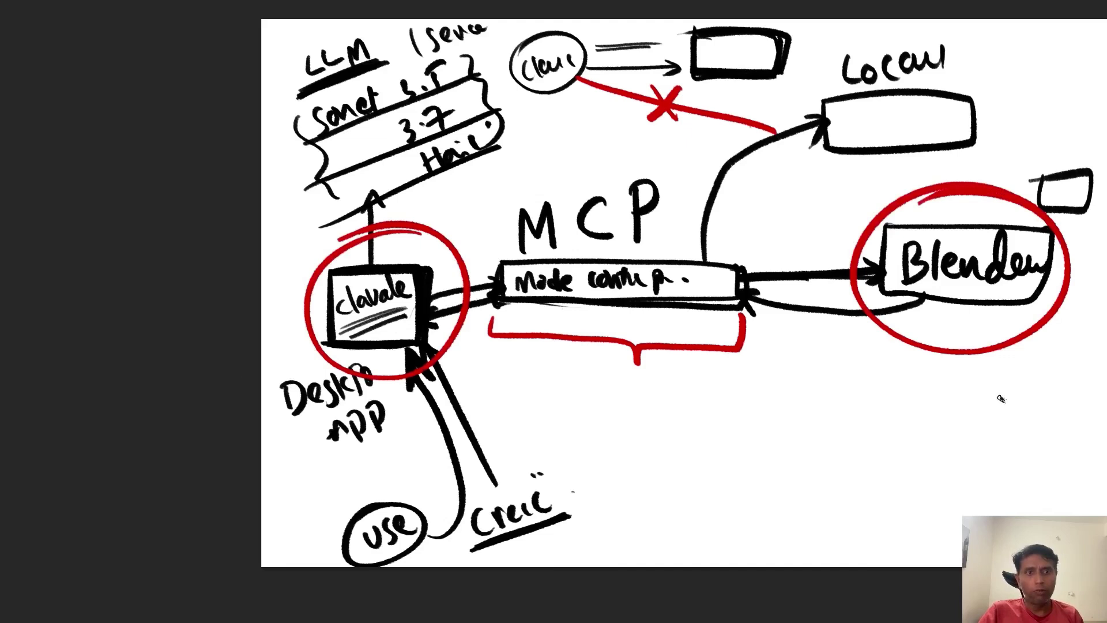
pyautogui.moveTo(988, 403); pyautogui.dragTo(990, 422)
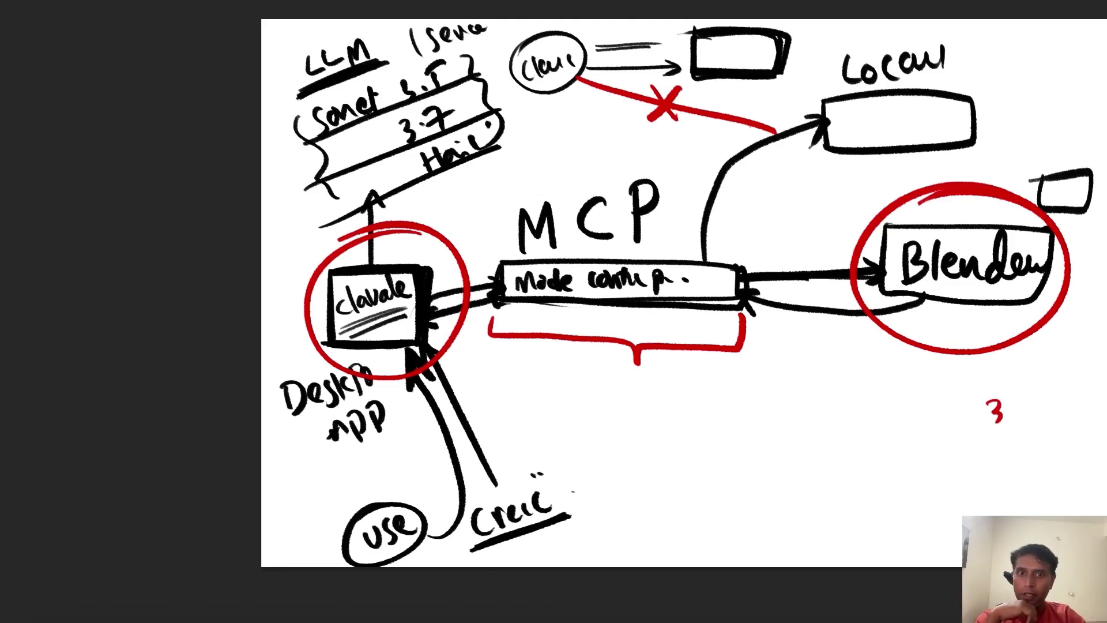
# Switch to Chrome, search Google for "blender mcp server" in a new tab, and open the blender-mcp GitHub repository.
pyautogui.moveTo(747, 616)
pyautogui.click(519, 616)
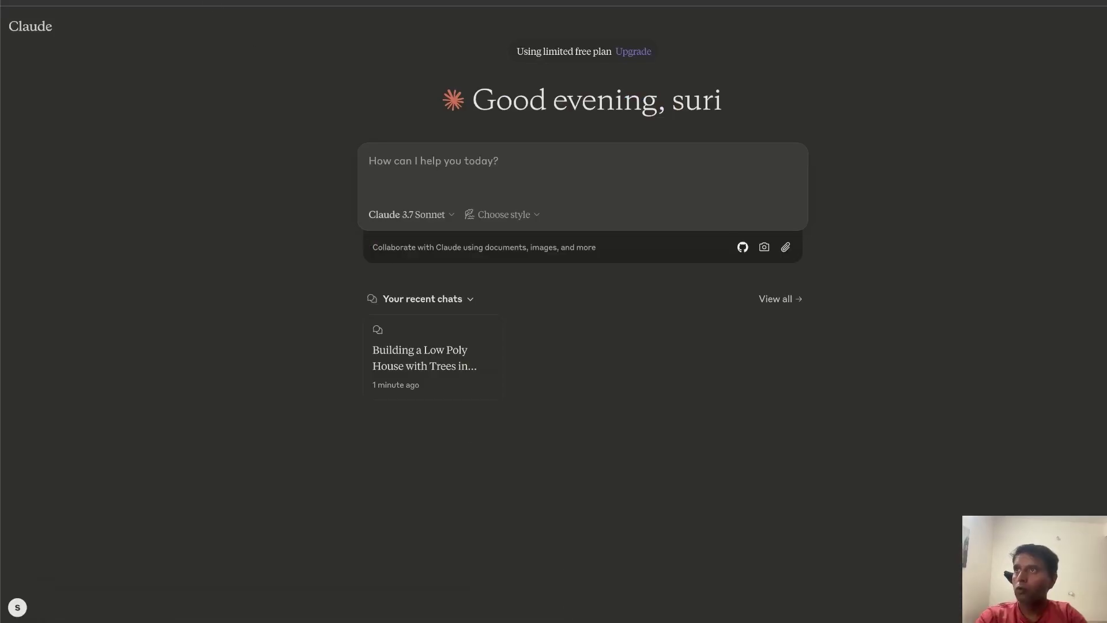
pyautogui.press('super+t')
pyautogui.click(415, 190)
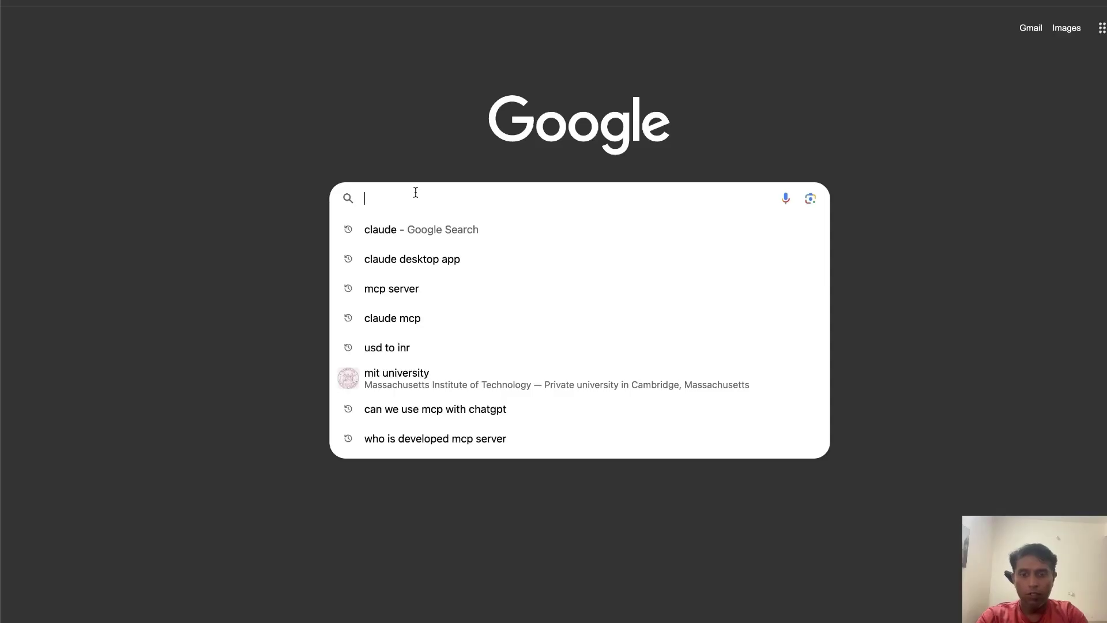
pyautogui.write('blender mcp server')
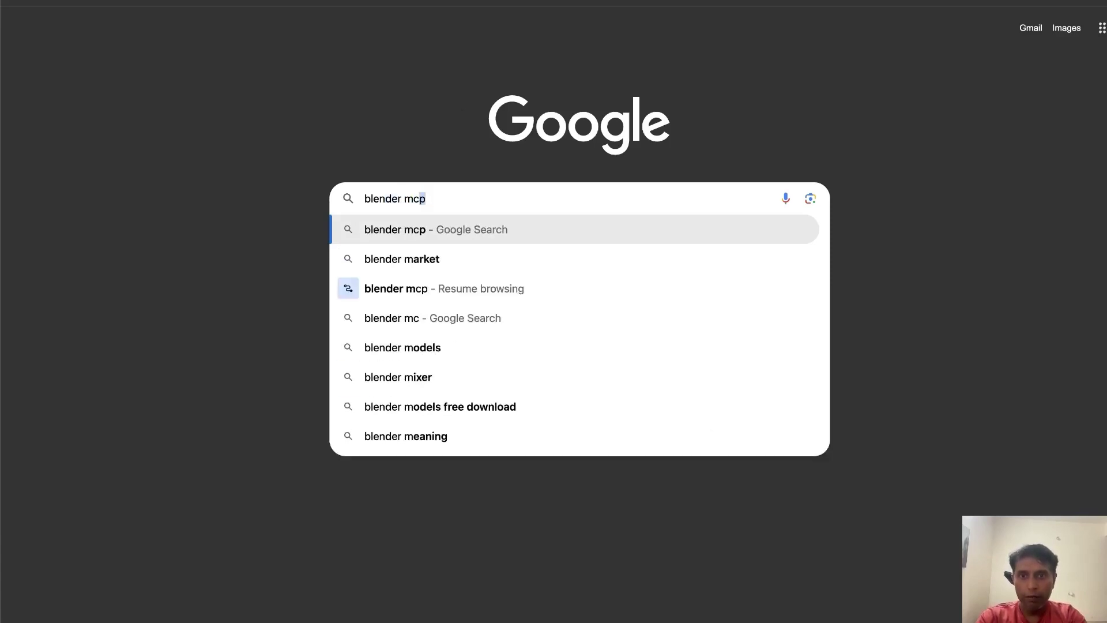
pyautogui.press('Return')
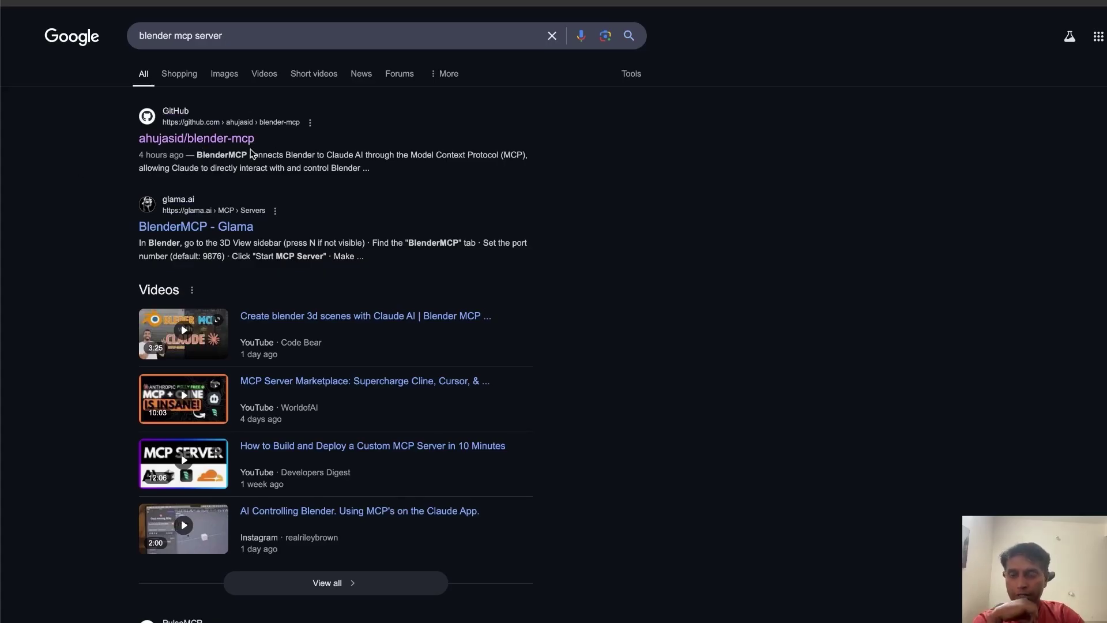
pyautogui.click(218, 141)
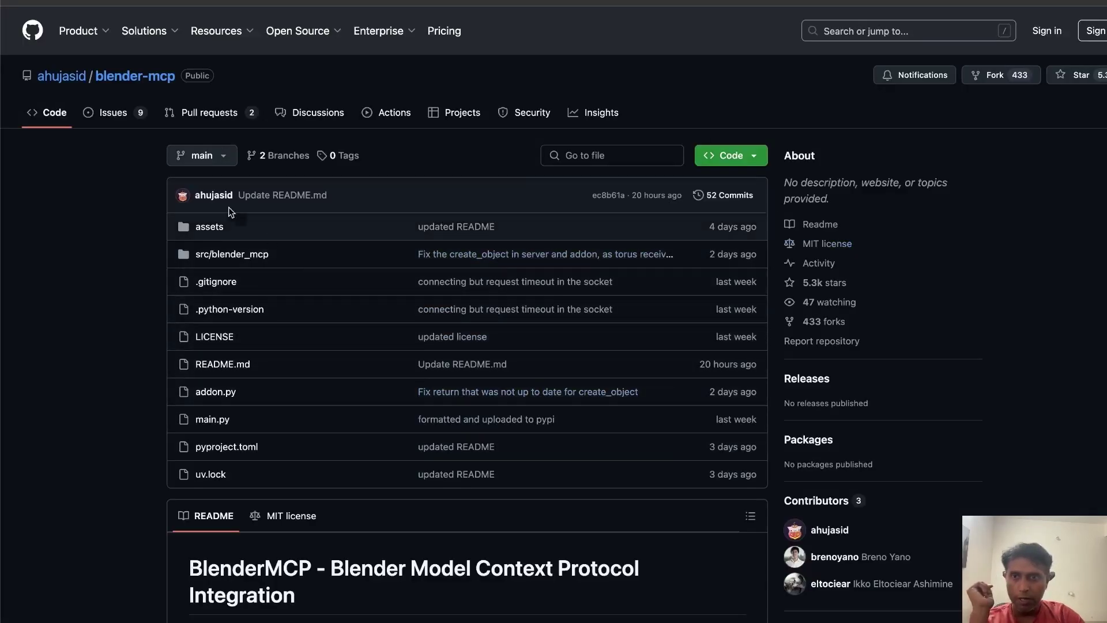
# Read the repository's README from the BlenderMCP introduction through the release notes, features and components to the installation prerequisites.
pyautogui.scroll(-3, 447, 437)
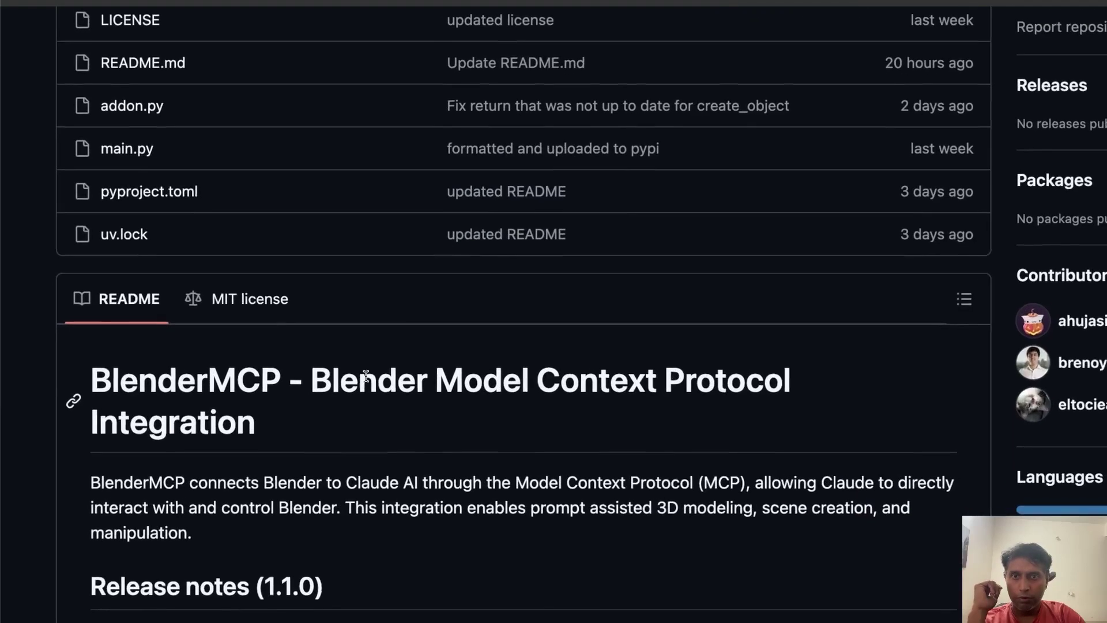
pyautogui.scroll(-2, 366, 376)
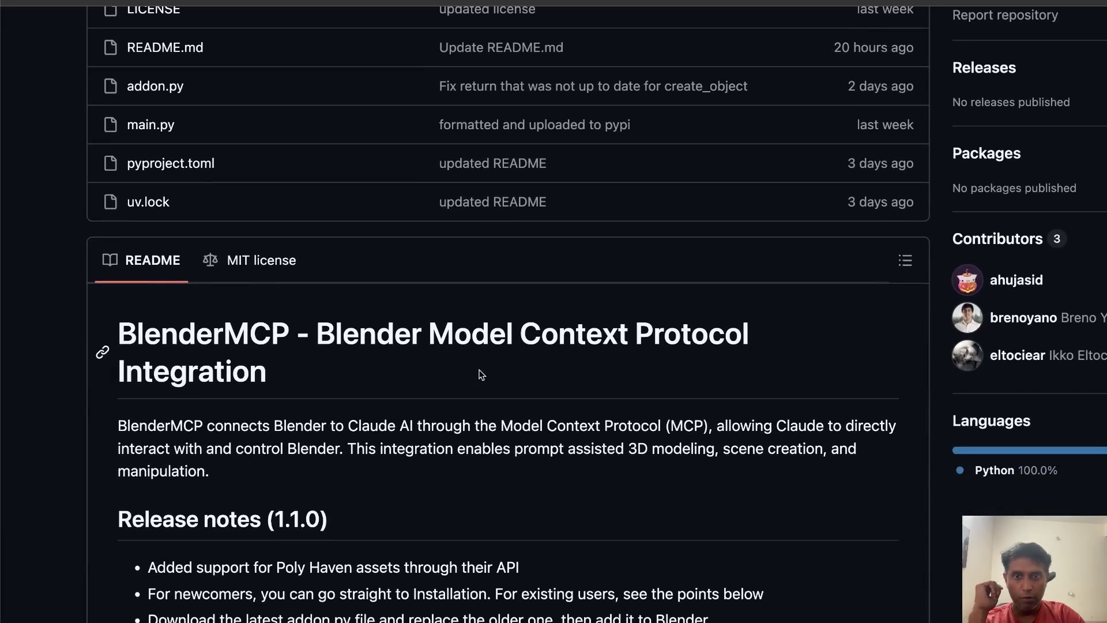
pyautogui.scroll(-1, 300, 482)
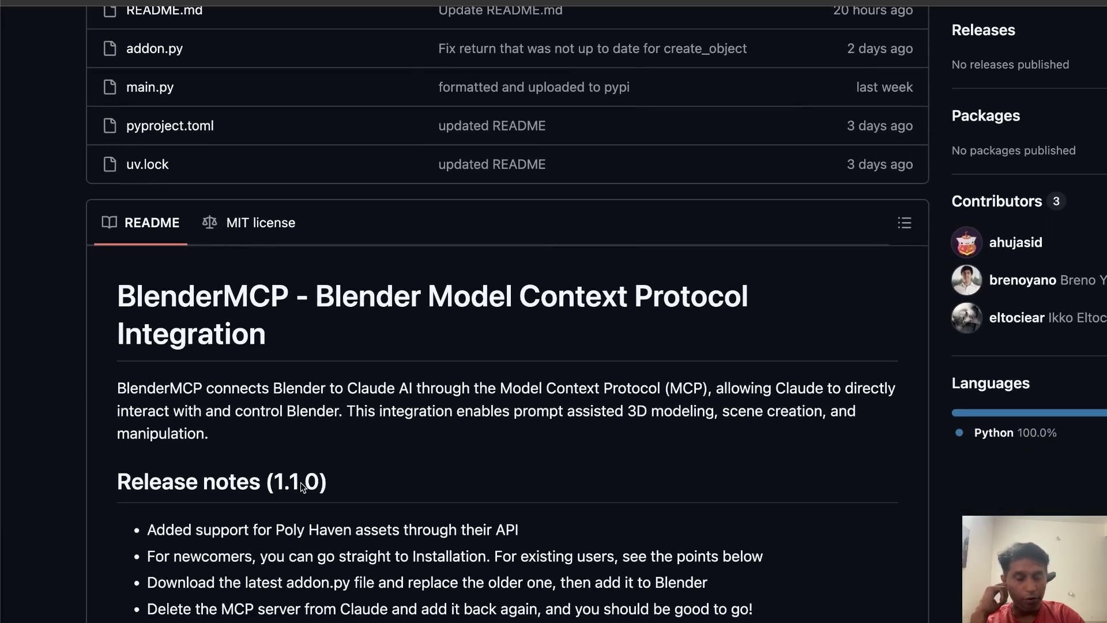
pyautogui.scroll(-1, 300, 484)
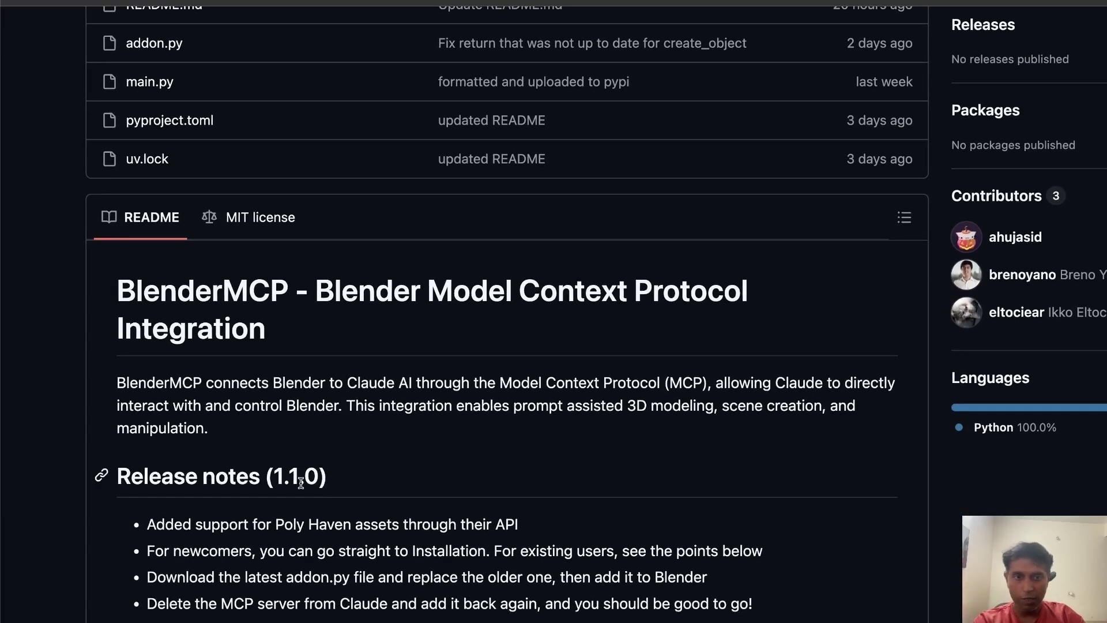
pyautogui.scroll(-5, 300, 483)
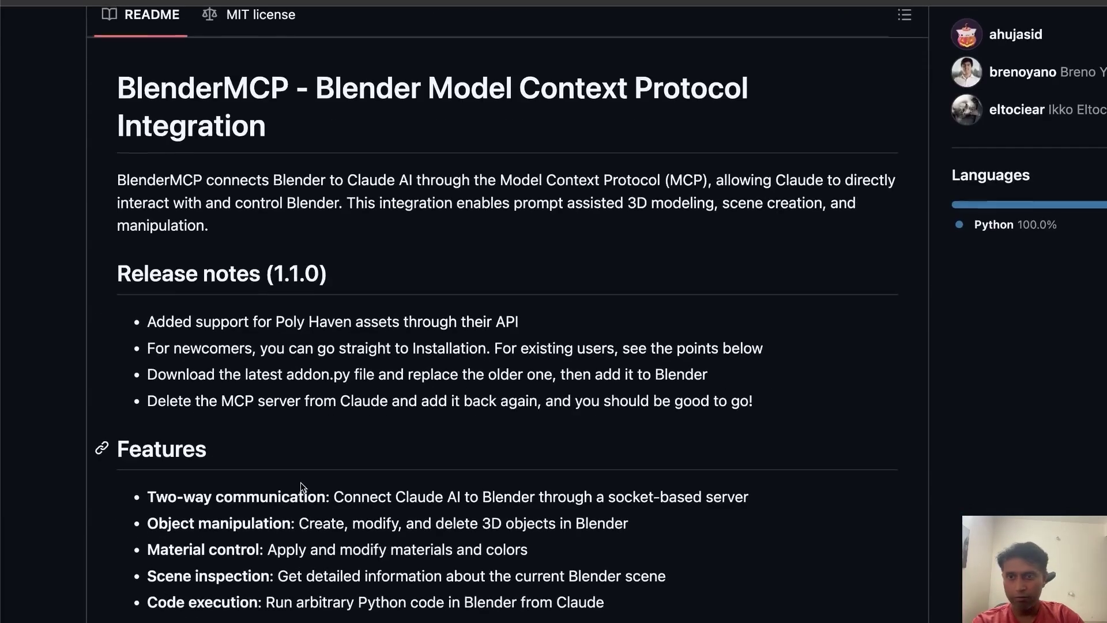
pyautogui.scroll(-3, 300, 482)
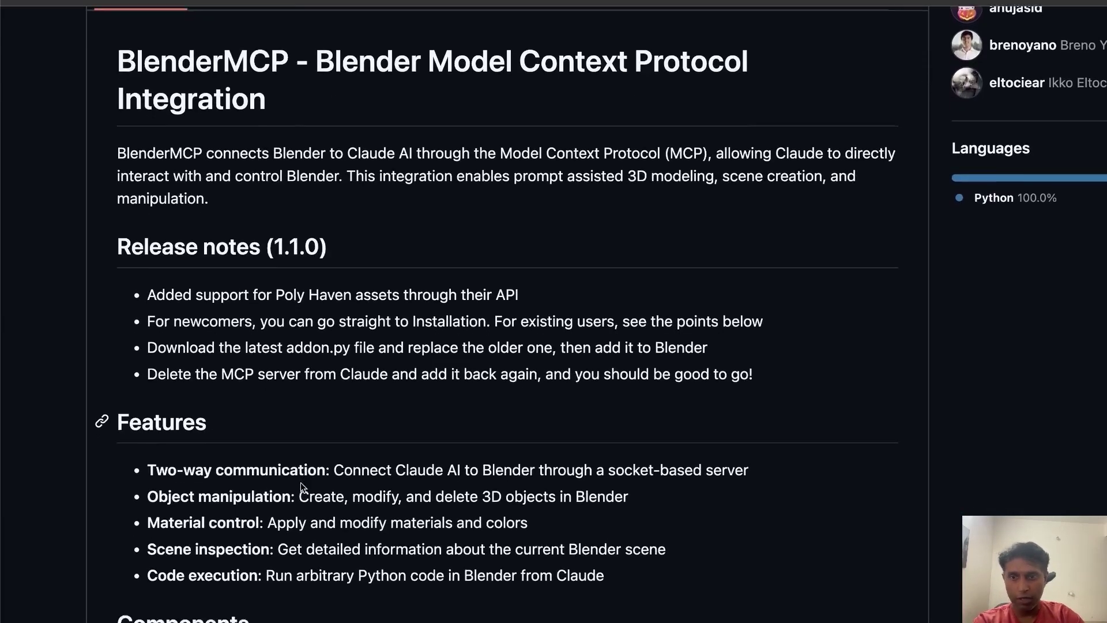
pyautogui.scroll(-4, 299, 482)
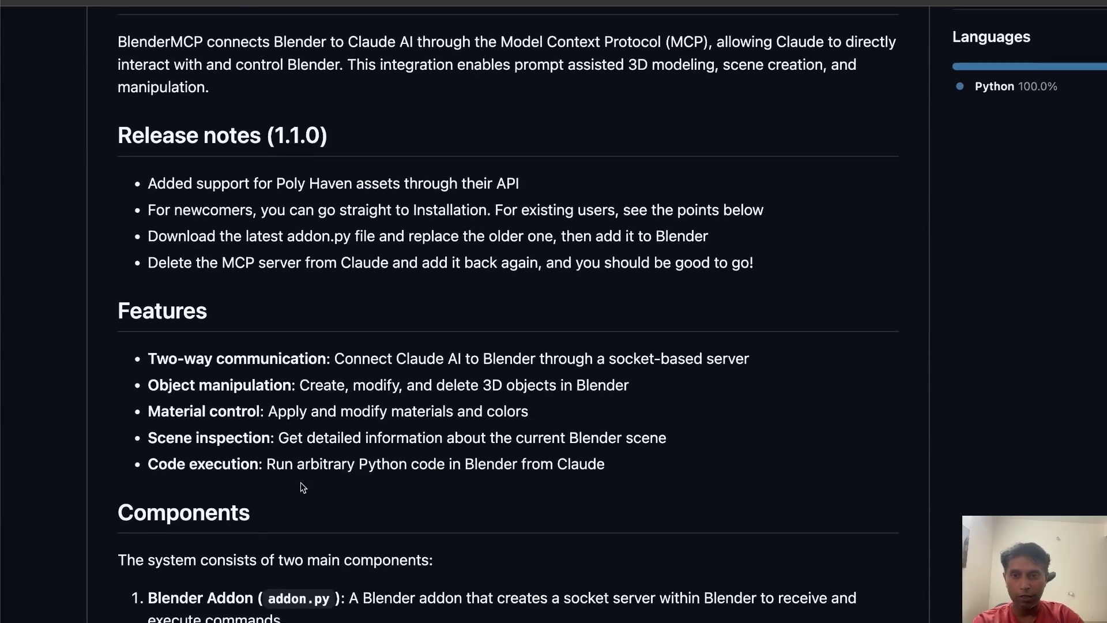
pyautogui.scroll(-3, 303, 487)
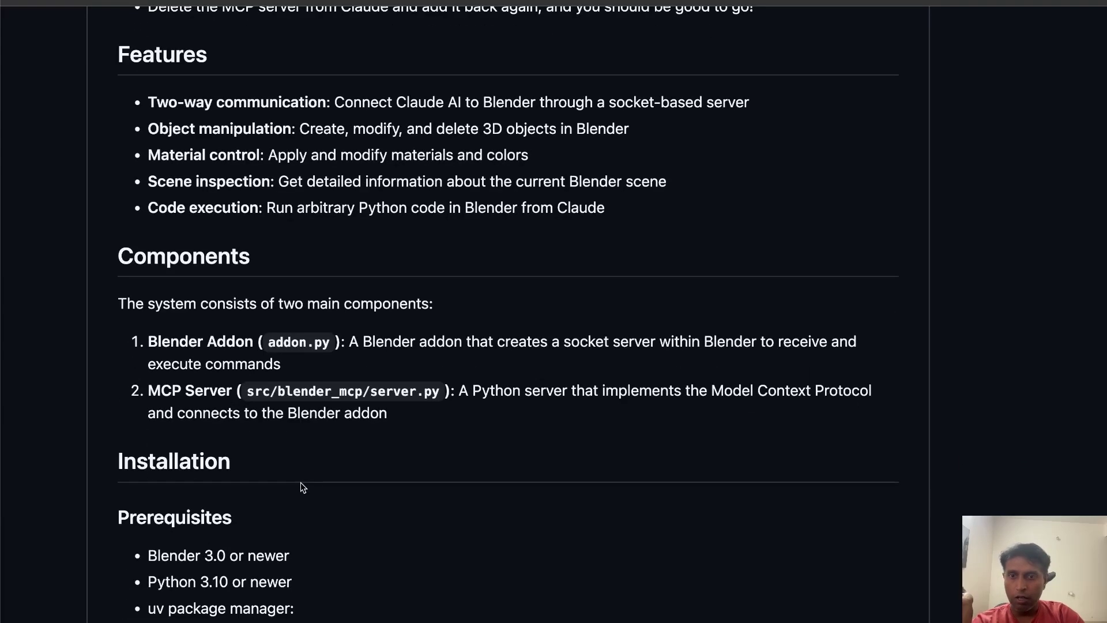
pyautogui.scroll(-2, 300, 483)
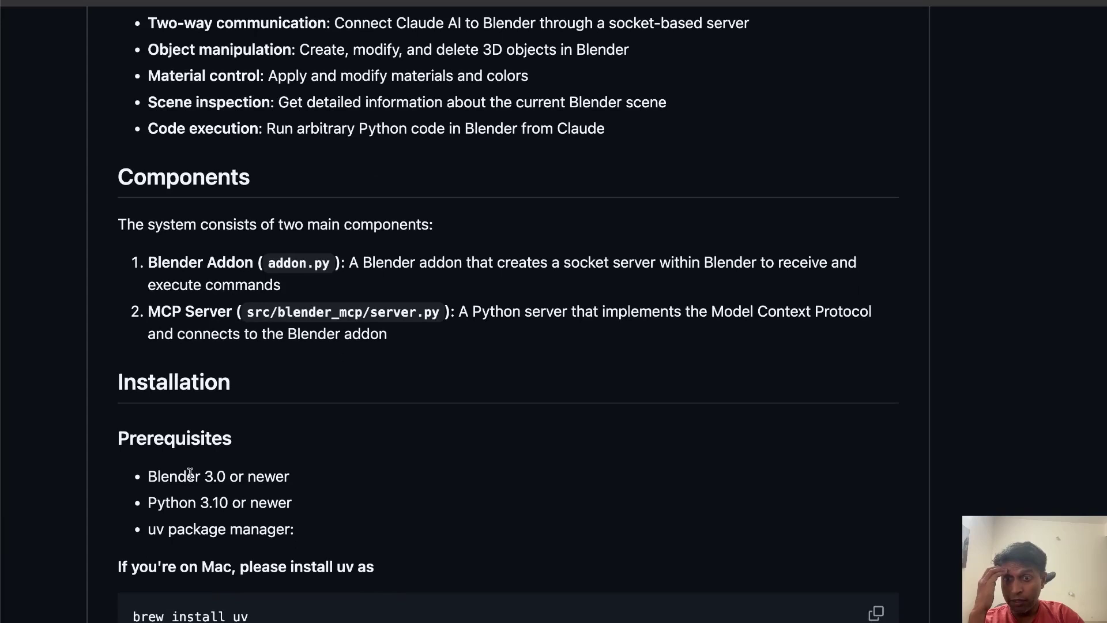
# Highlight "Blender 3.0 or newer" and "uv package manager" in the README's Prerequisites list.
pyautogui.moveTo(150, 477); pyautogui.dragTo(289, 483)
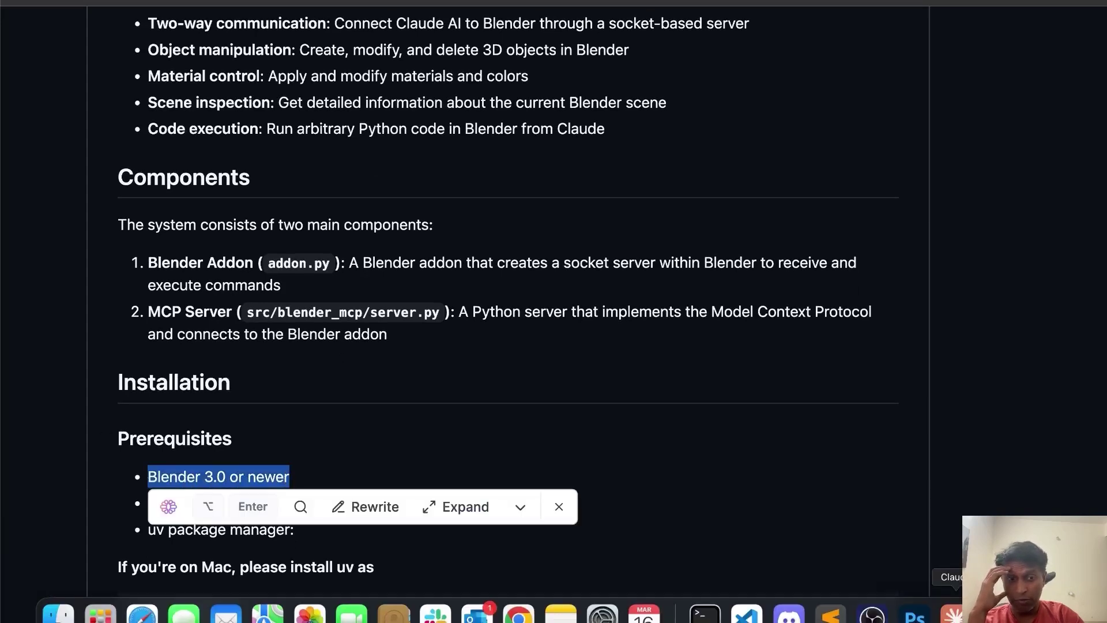
pyautogui.click(534, 450)
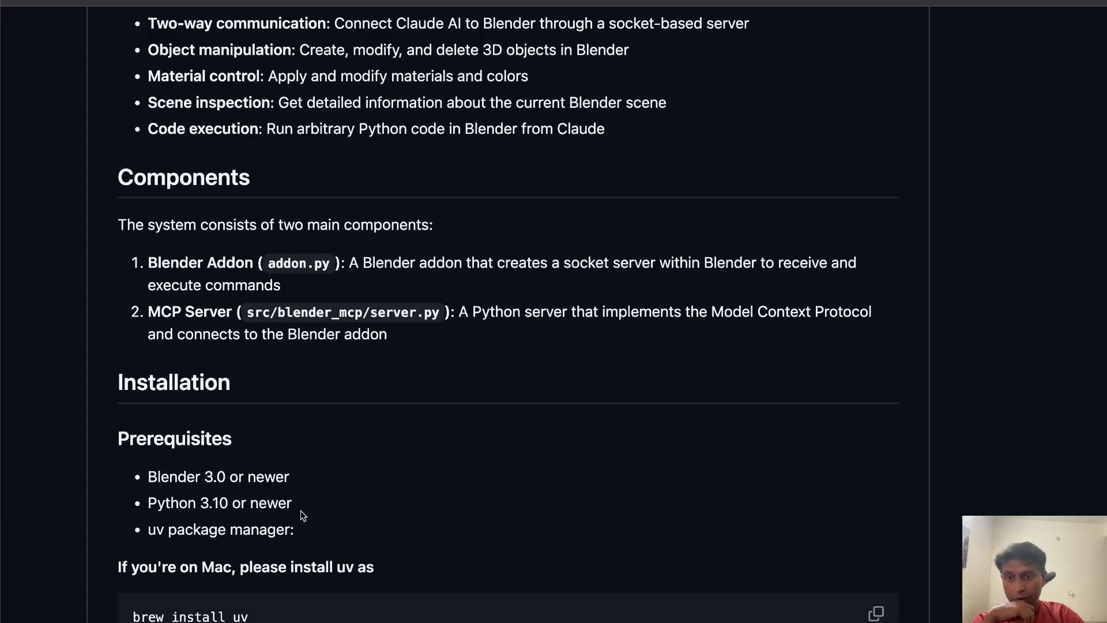
pyautogui.scroll(-2, 303, 512)
pyautogui.moveTo(158, 478); pyautogui.dragTo(300, 474)
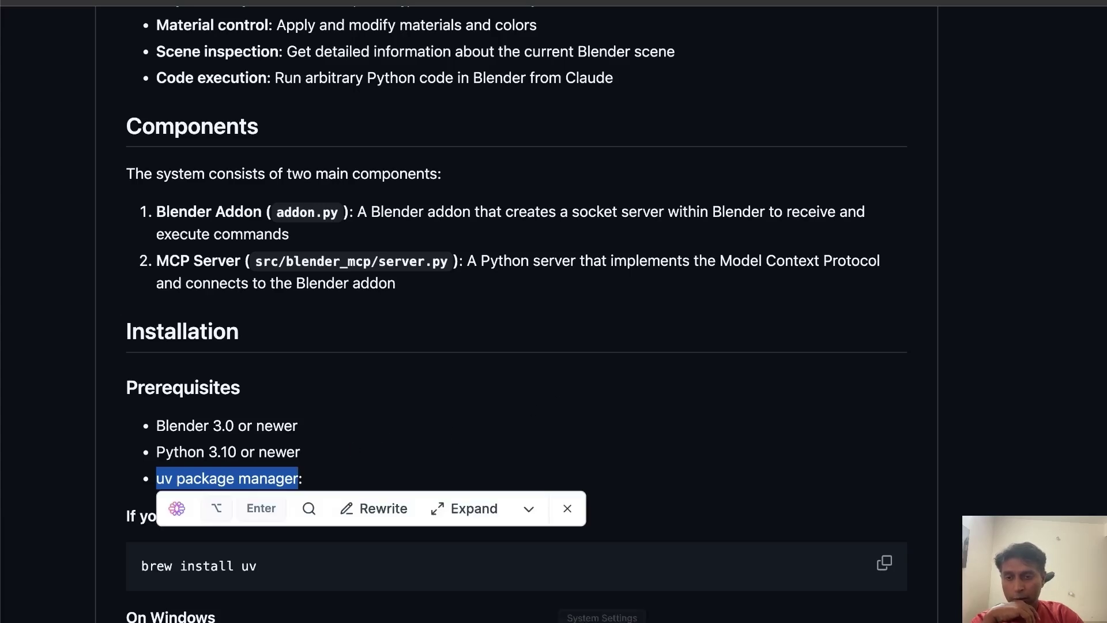
pyautogui.moveTo(602, 617)
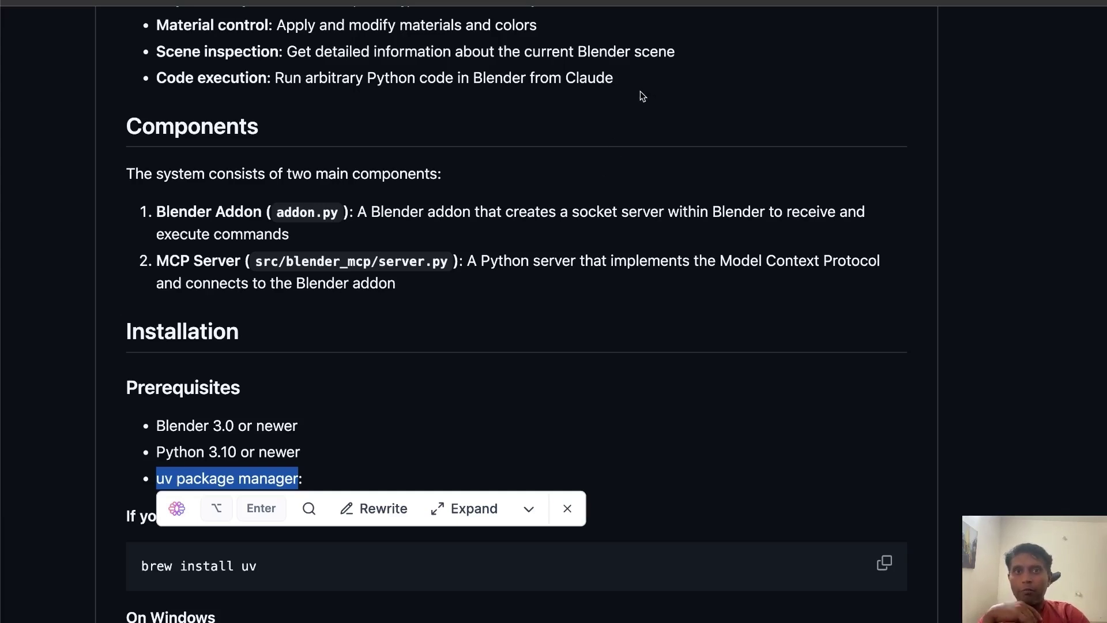
pyautogui.moveTo(747, 616)
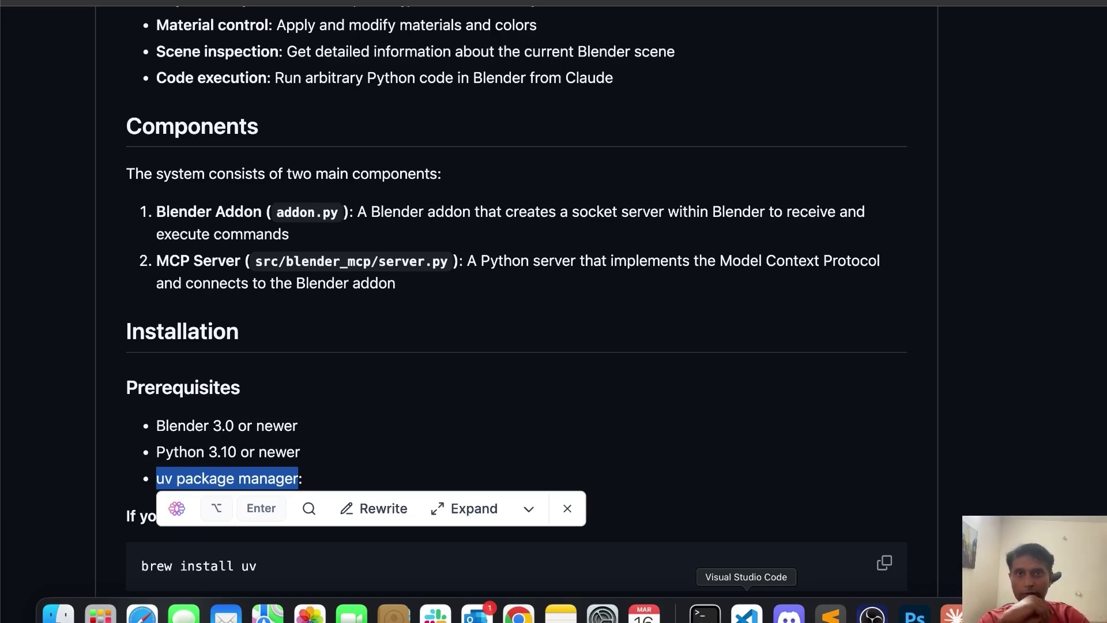
# Read the README's uv installation commands for Mac and Windows, down to the Claude for Desktop Integration section.
pyautogui.press('super+Tab')
pyautogui.click(502, 191)
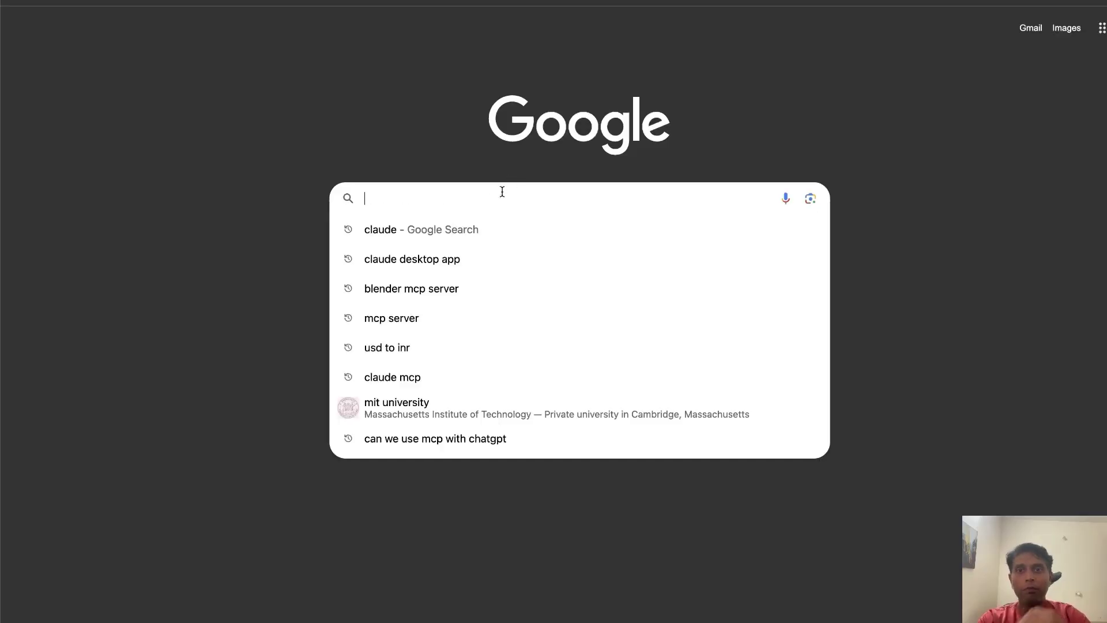
pyautogui.press('super+Tab')
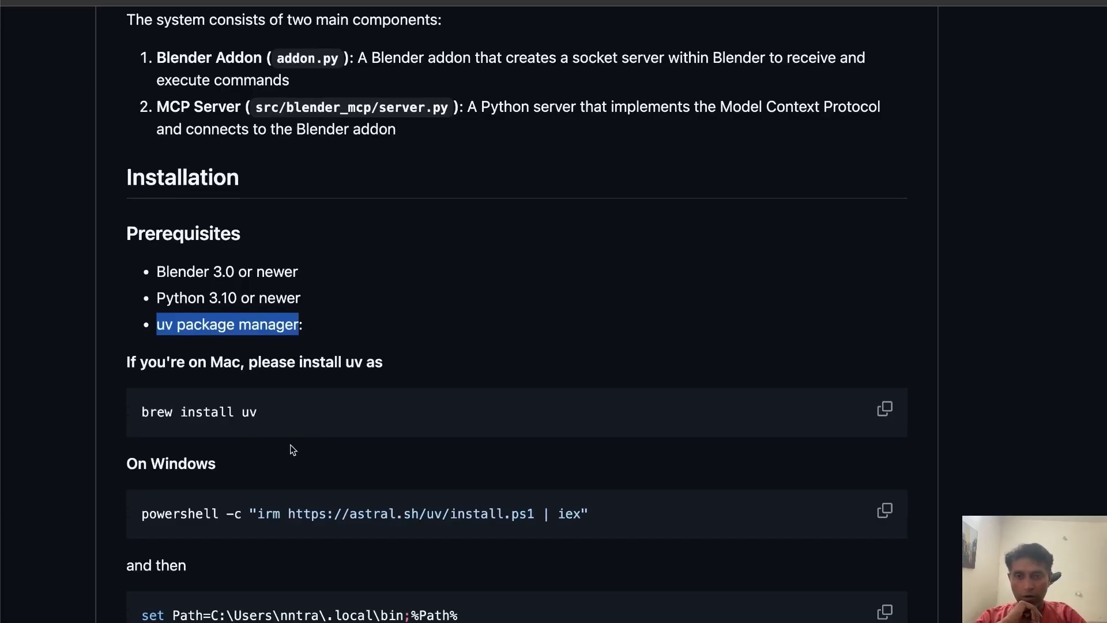
pyautogui.scroll(-3, 358, 455)
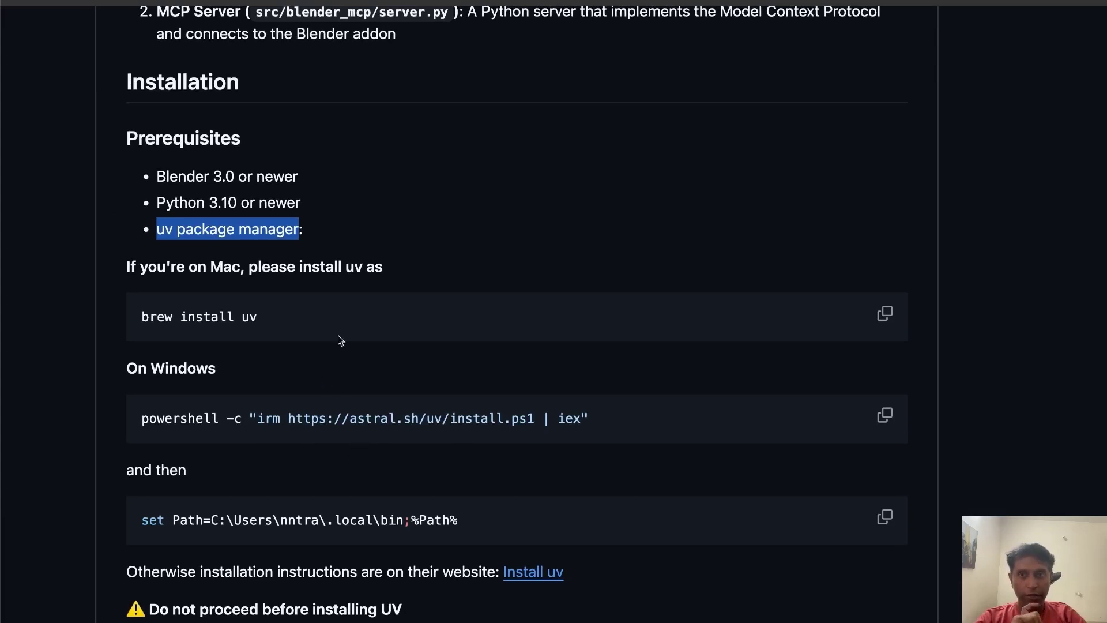
pyautogui.scroll(-10, 340, 341)
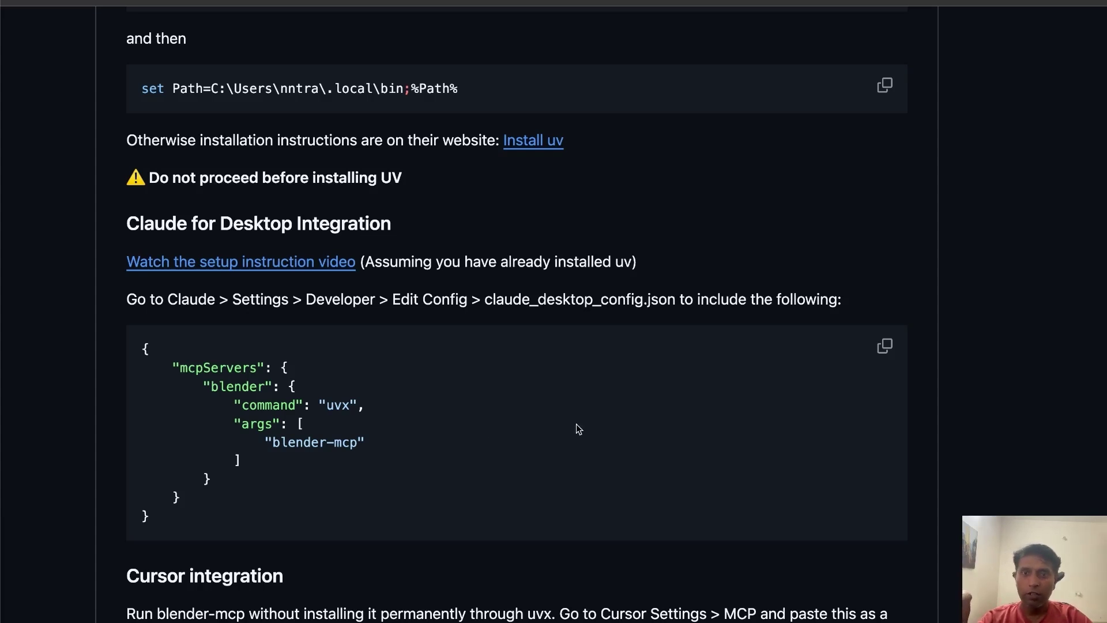
# Copy the Claude for Desktop Integration JSON snippet, highlight "mcpServers" in it, and read on through the Cursor integration section.
pyautogui.click(886, 343)
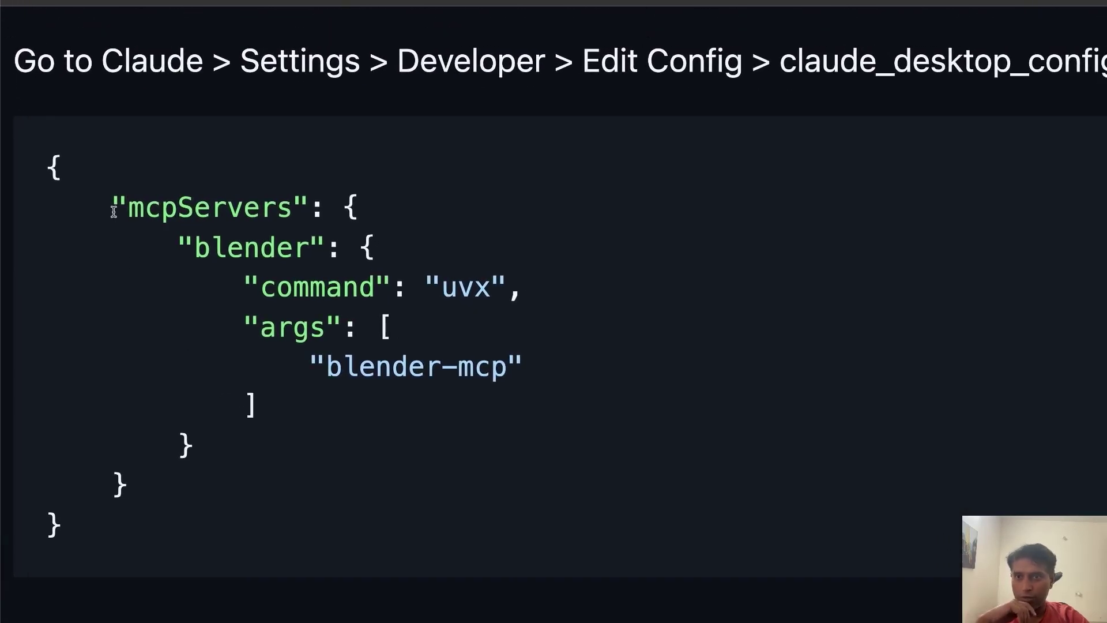
pyautogui.moveTo(112, 209); pyautogui.dragTo(315, 211)
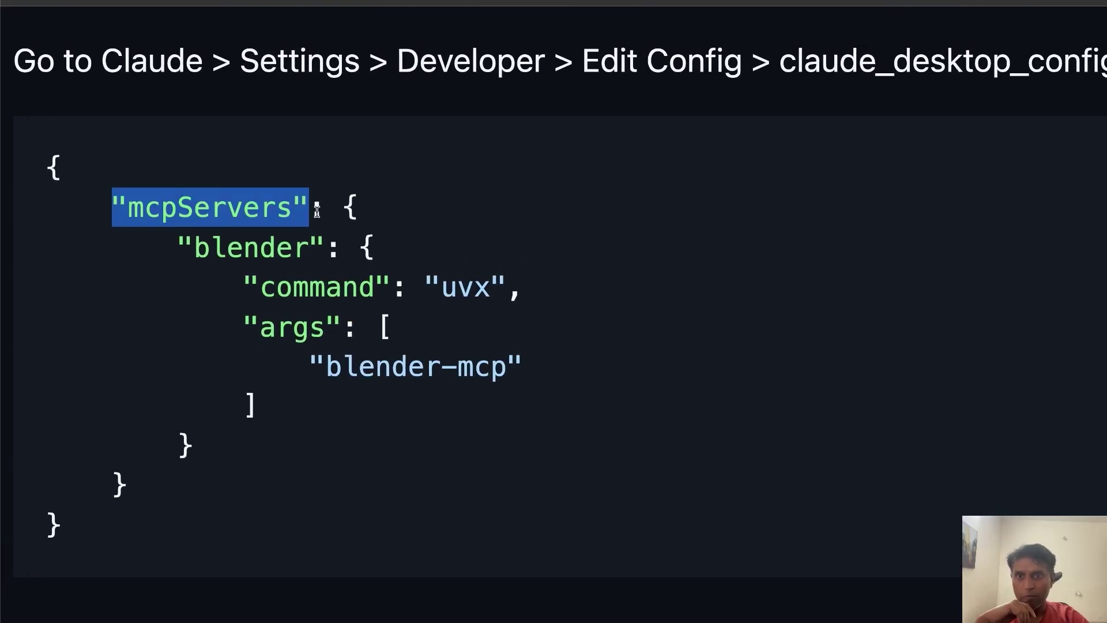
pyautogui.click(483, 168)
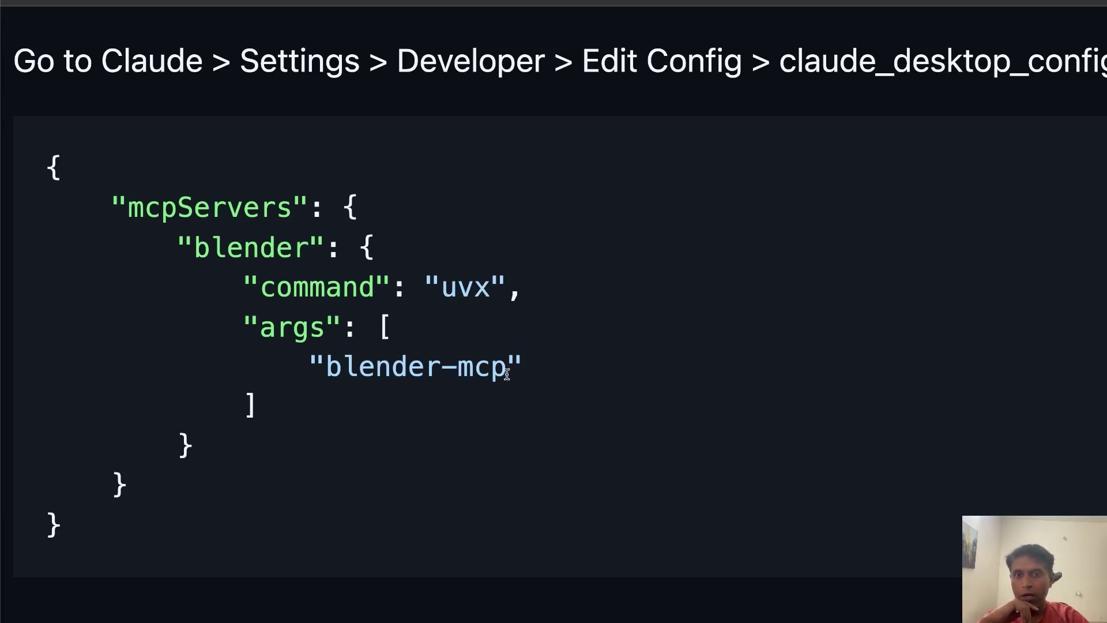
pyautogui.scroll(-1, 180, 494)
pyautogui.scroll(-5, 178, 491)
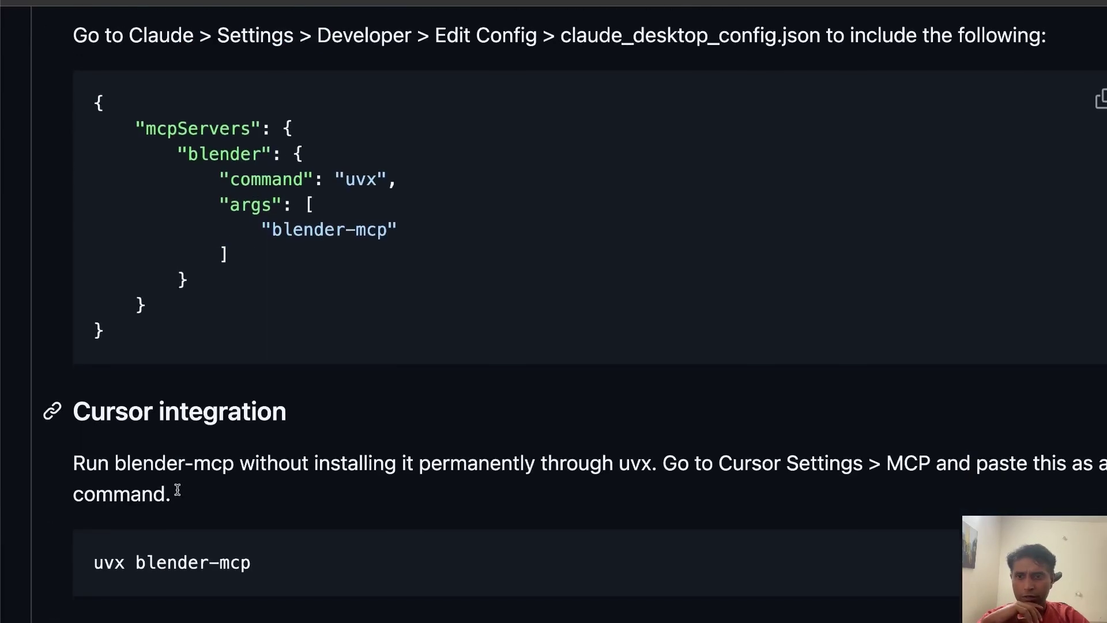
pyautogui.scroll(-3, 177, 489)
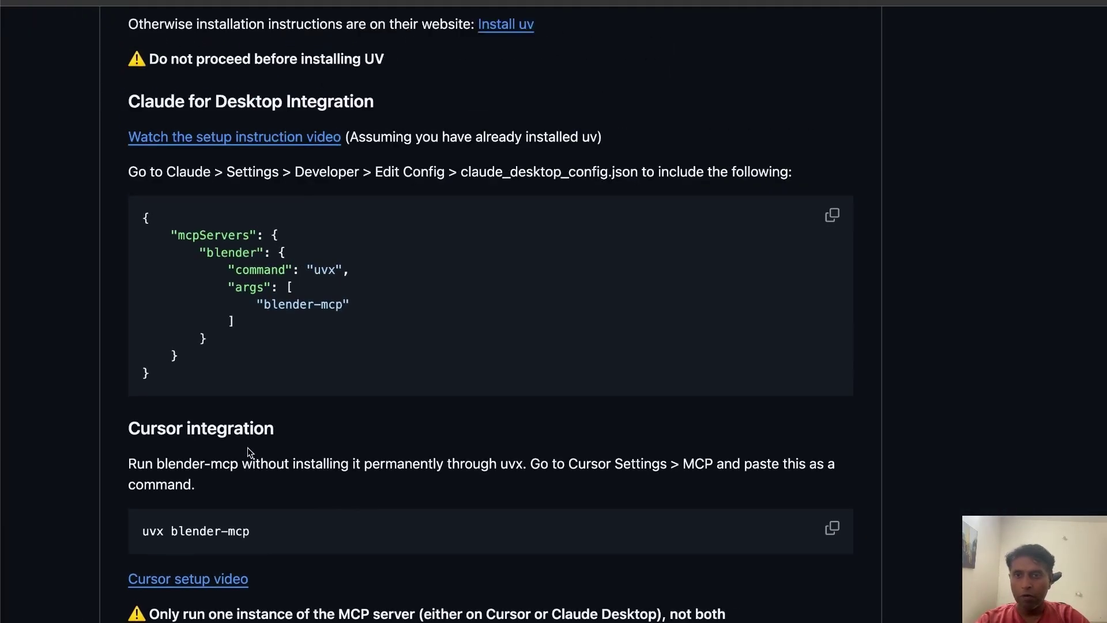
pyautogui.scroll(-1, 249, 452)
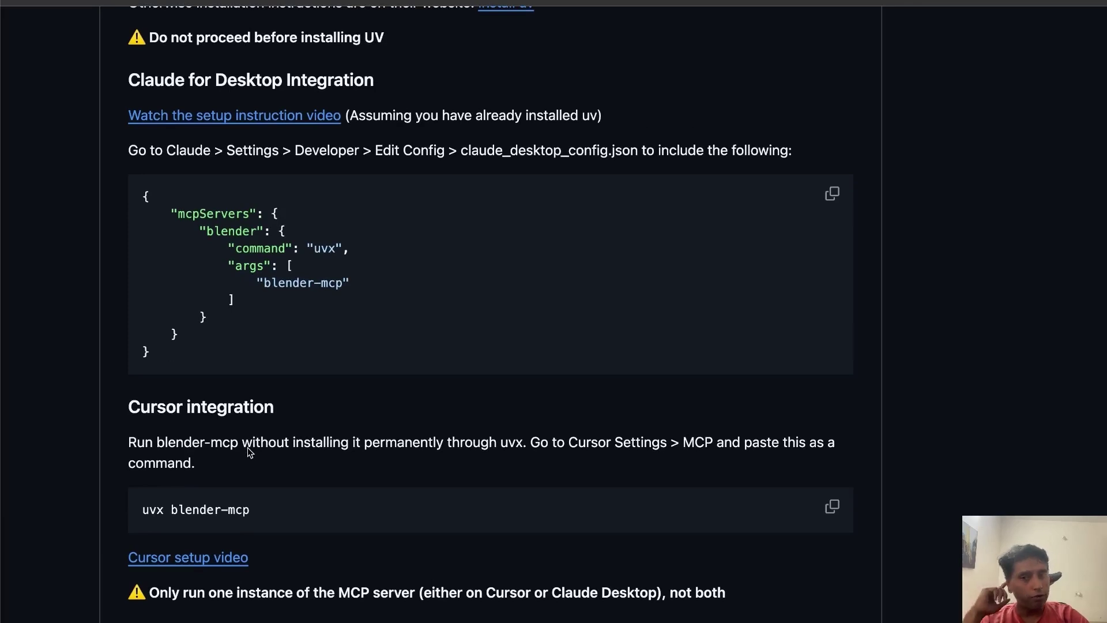
# Switch to Claude Desktop and open the blender MCP server's details in its developer settings.
pyautogui.moveTo(645, 614)
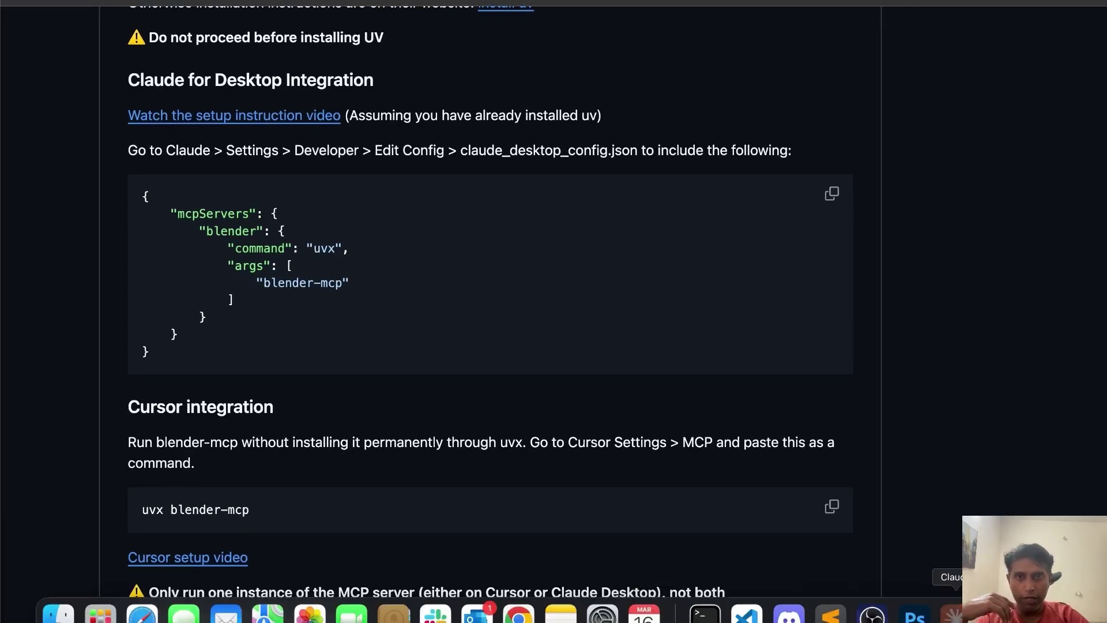
pyautogui.click(955, 615)
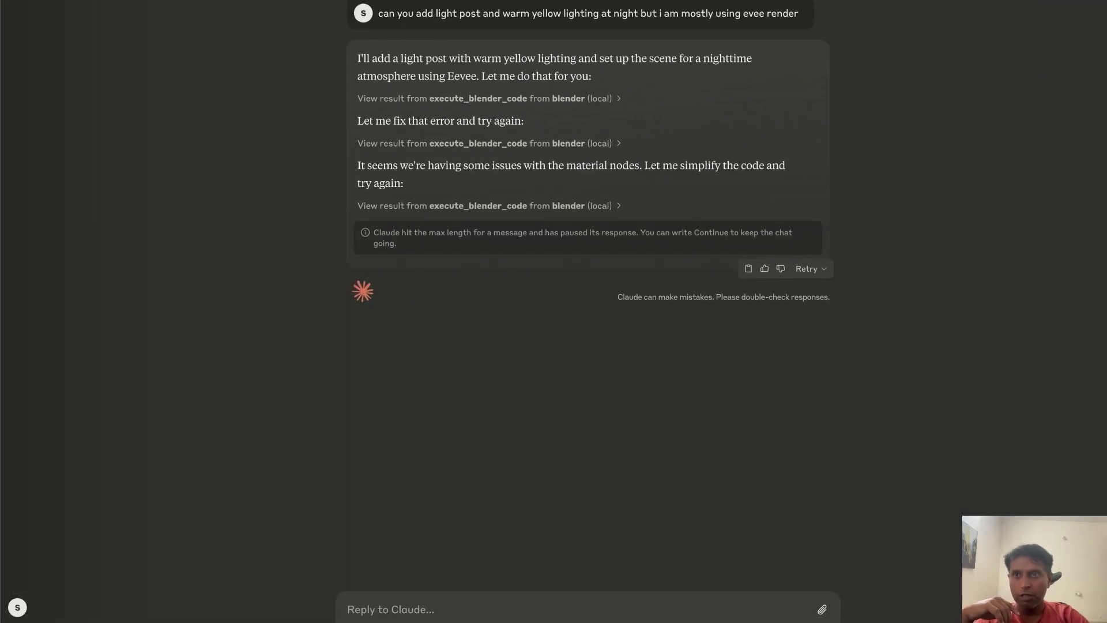
pyautogui.click(43, 1)
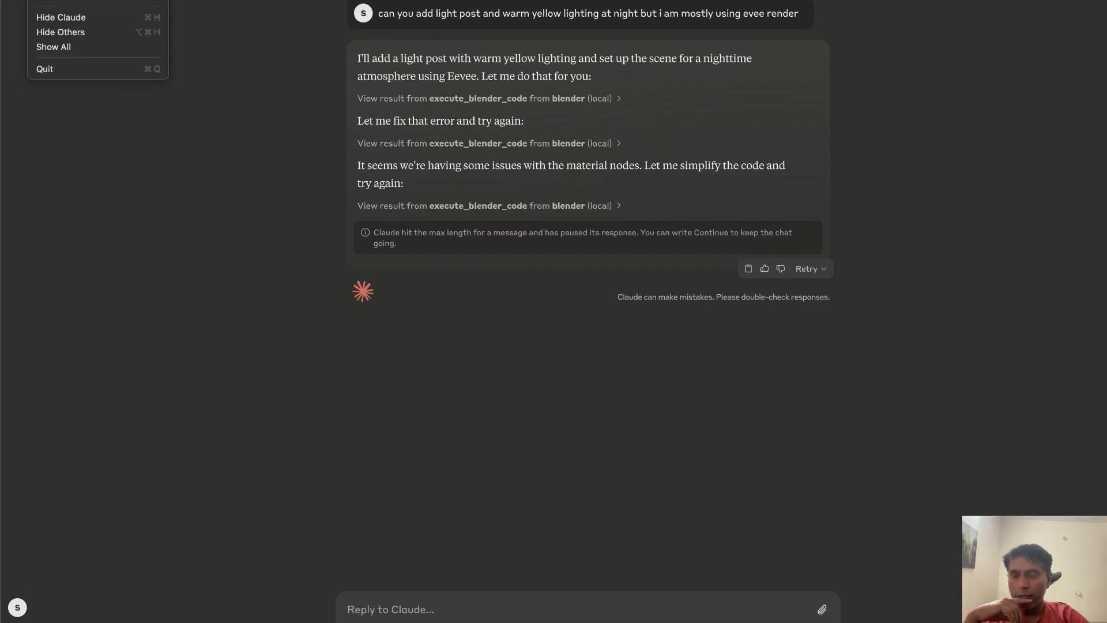
pyautogui.press('super+comma')
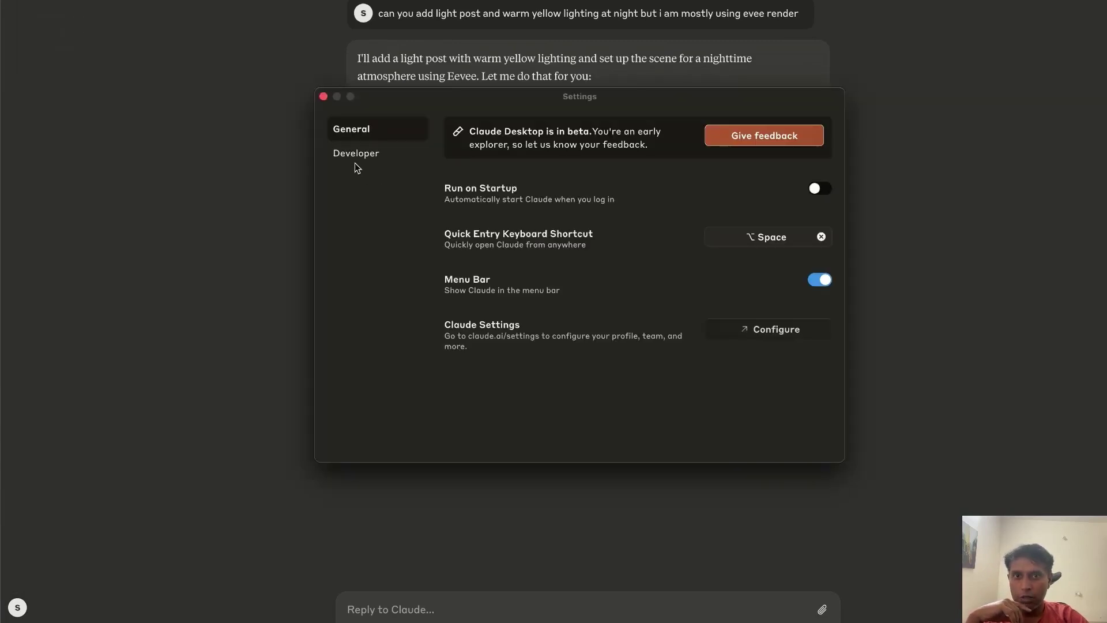
pyautogui.click(356, 153)
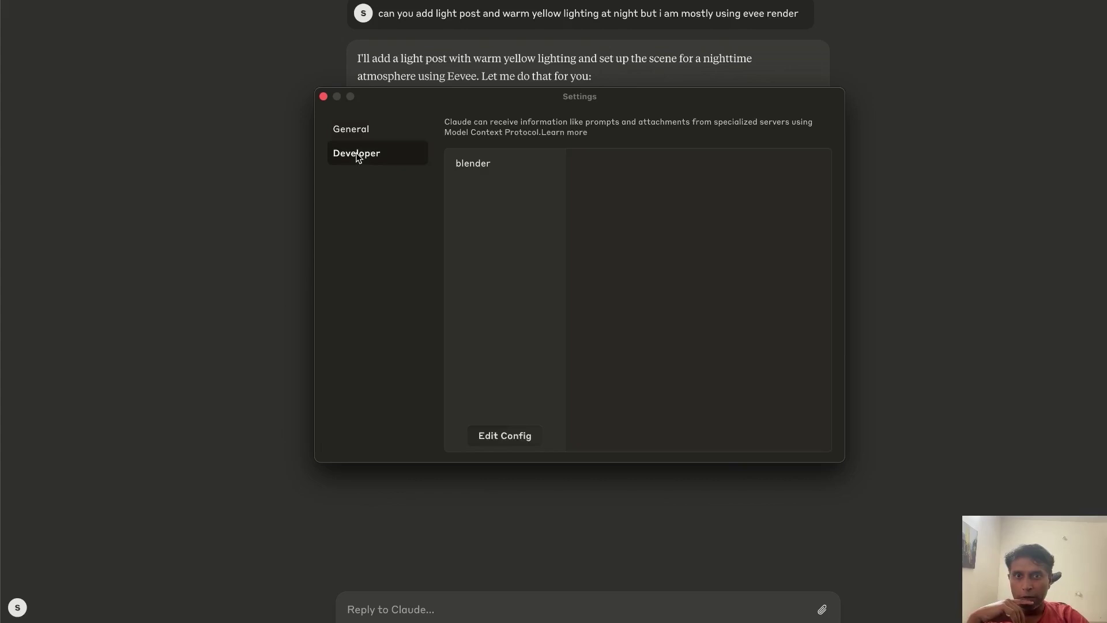
pyautogui.click(476, 166)
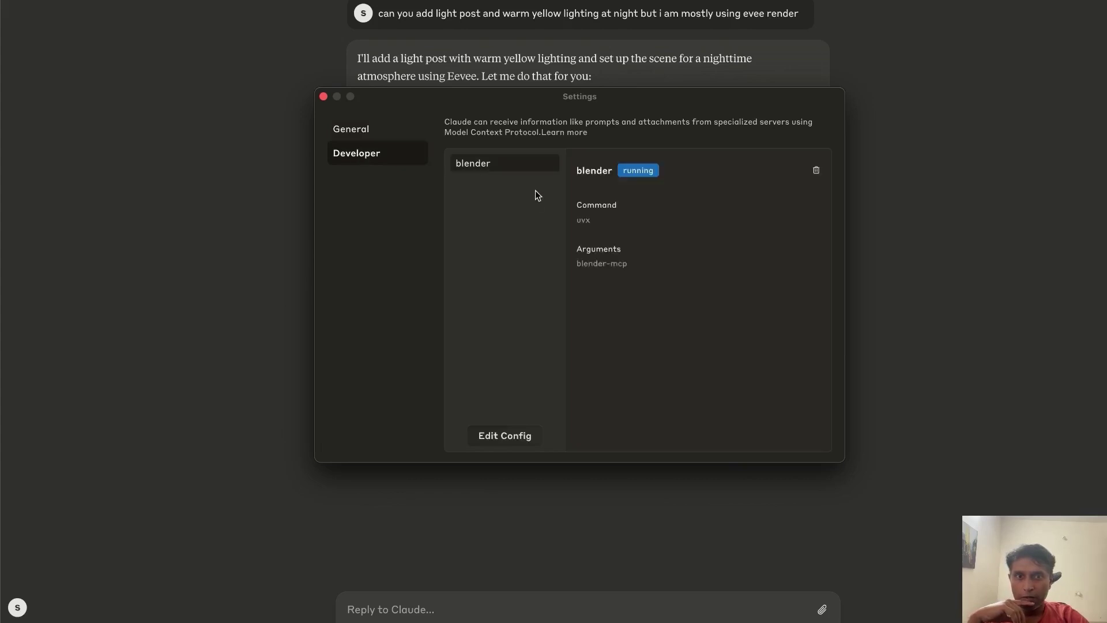
# Reveal Claude's config file in Finder, close that window, and remove the blender server from the developer settings.
pyautogui.click(517, 438)
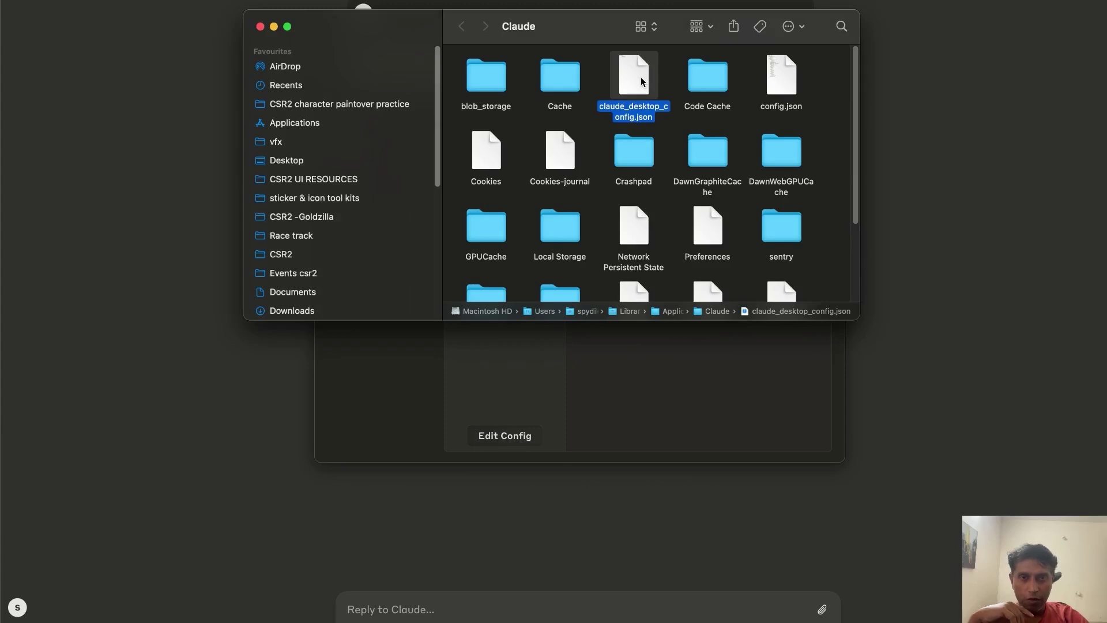
pyautogui.click(260, 26)
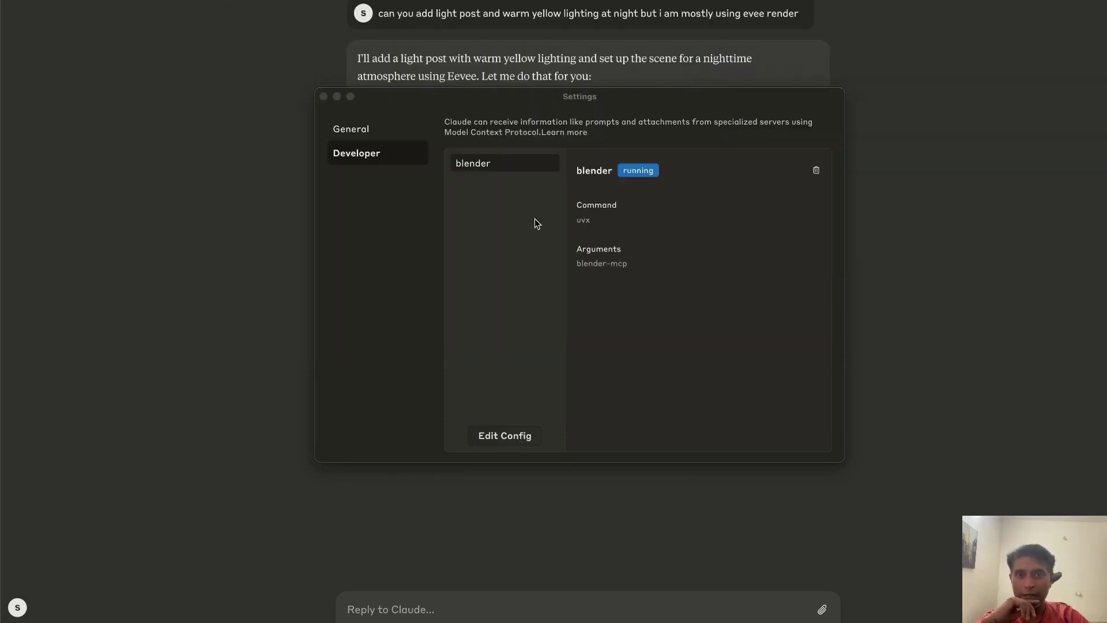
pyautogui.click(819, 173)
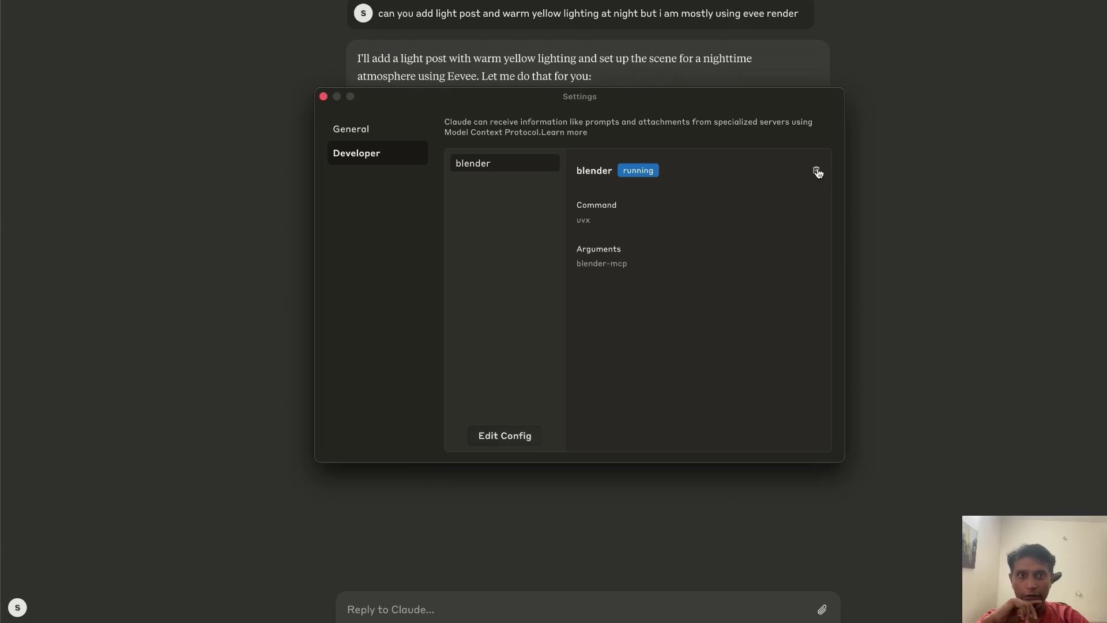
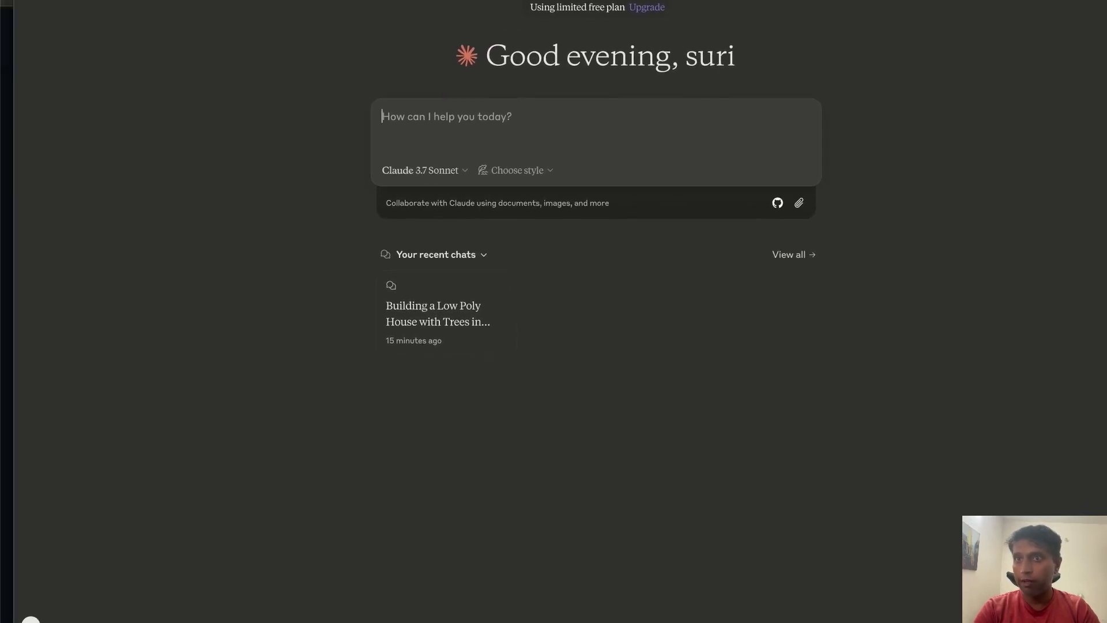
# Open Claude's developer settings and reveal claude_desktop_config.json in Finder for editing.
pyautogui.click(40, 0)
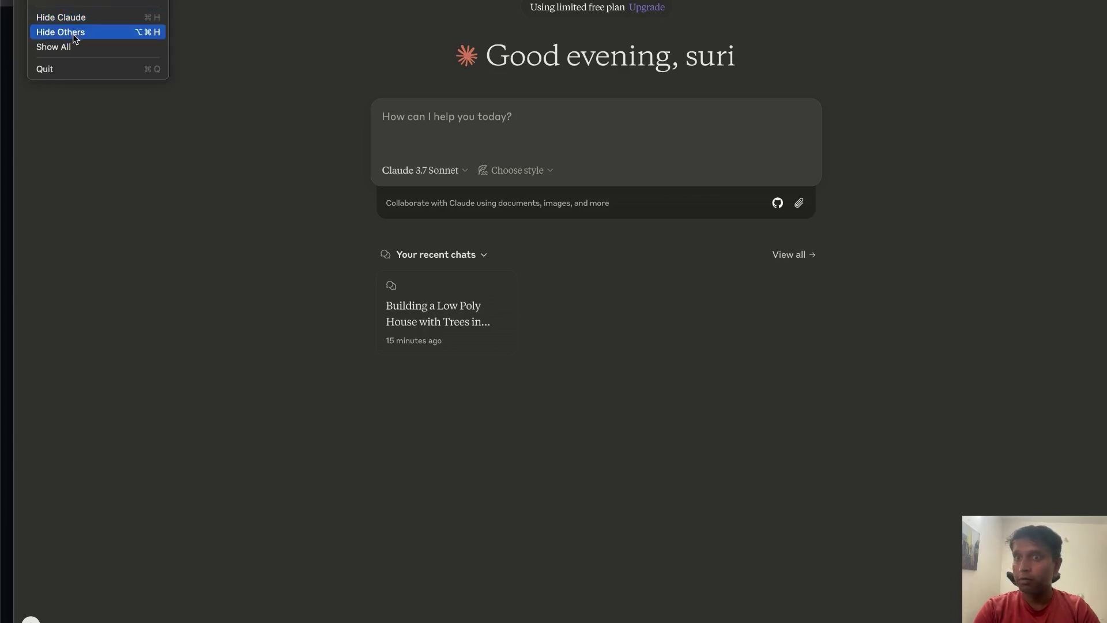
pyautogui.click(69, 2)
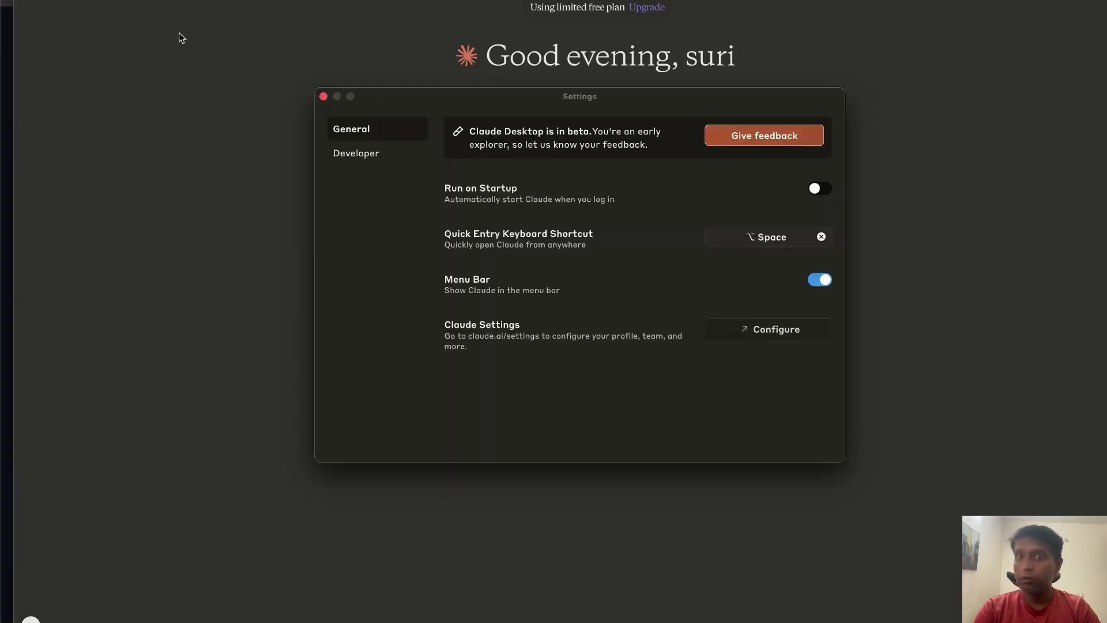
pyautogui.moveTo(504, 98); pyautogui.dragTo(449, 91)
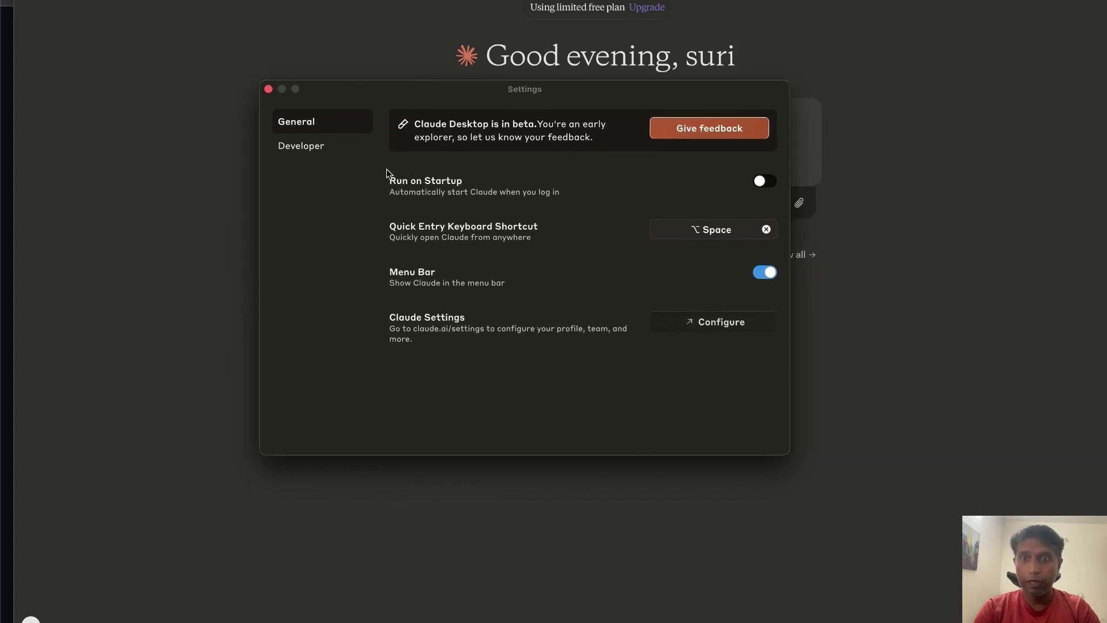
pyautogui.click(312, 149)
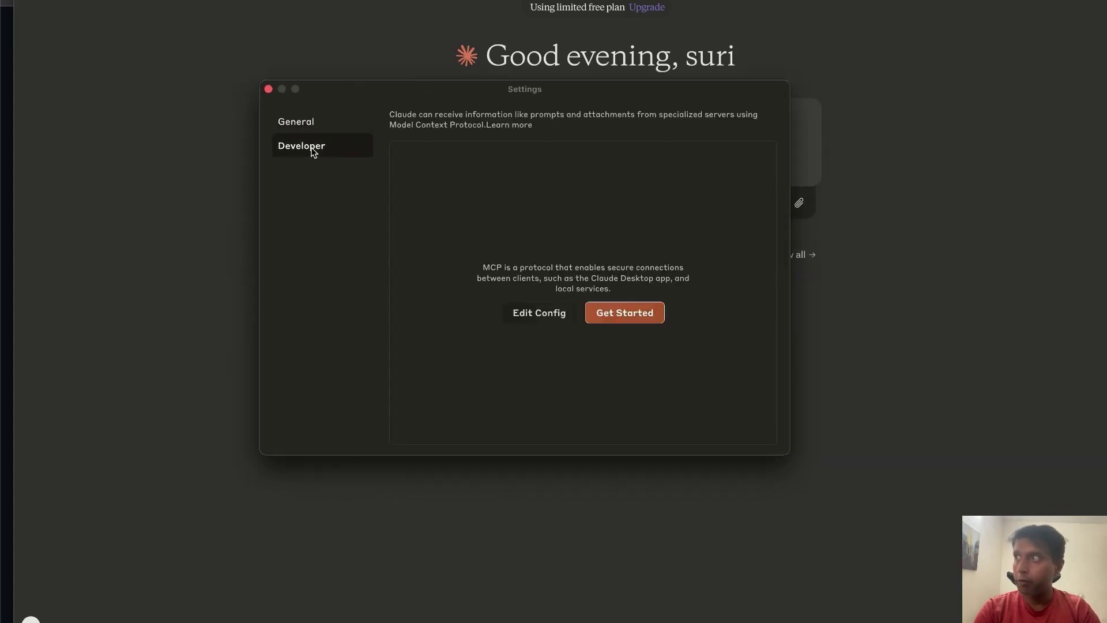
pyautogui.click(552, 314)
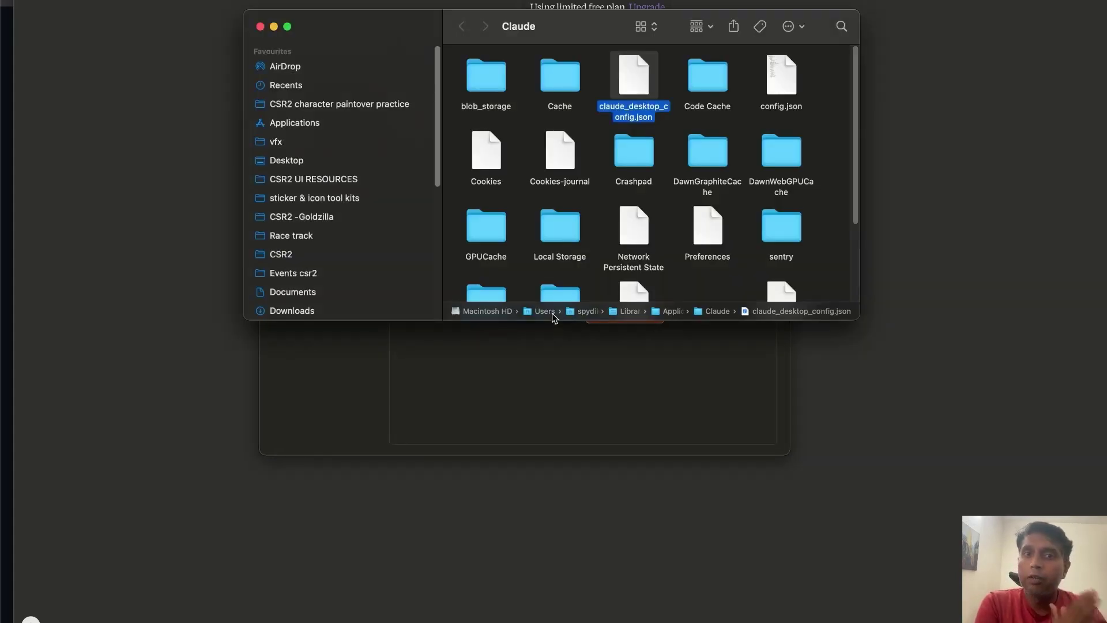
# Open claude_desktop_config.json with Visual Studio Code and reposition the editor window.
pyautogui.rightClick(643, 88)
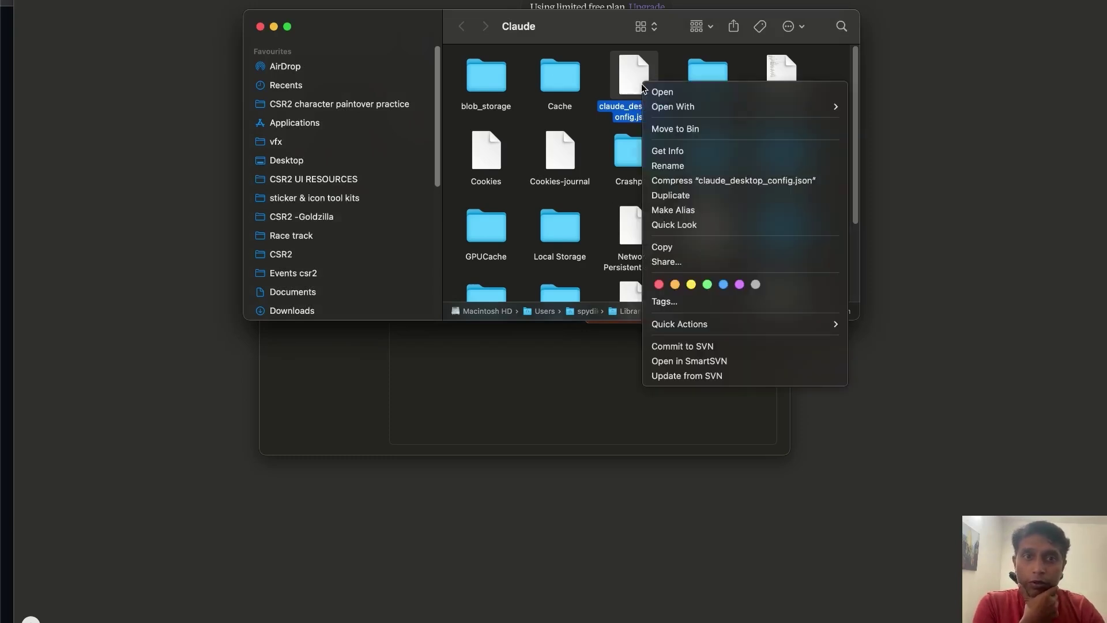
pyautogui.moveTo(658, 107)
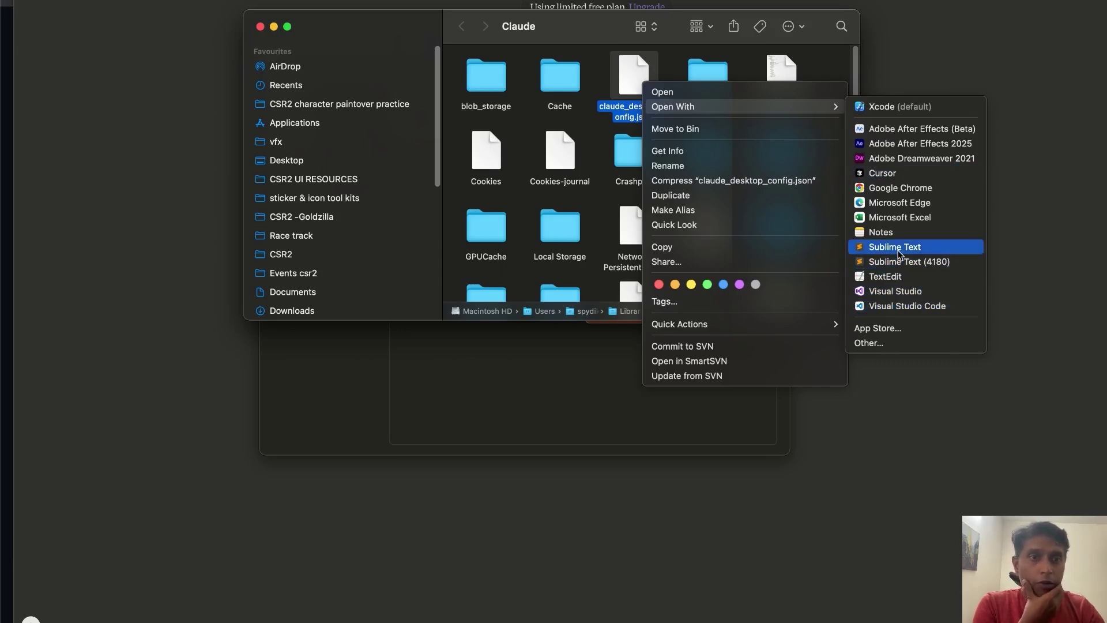
pyautogui.click(902, 307)
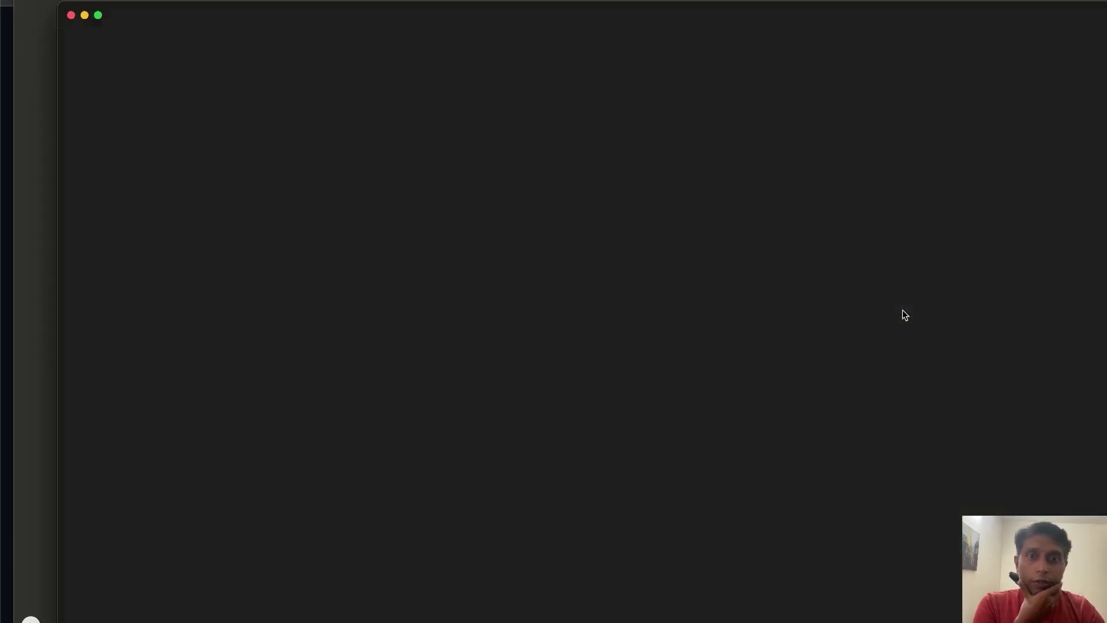
pyautogui.moveTo(334, 18); pyautogui.dragTo(321, 0)
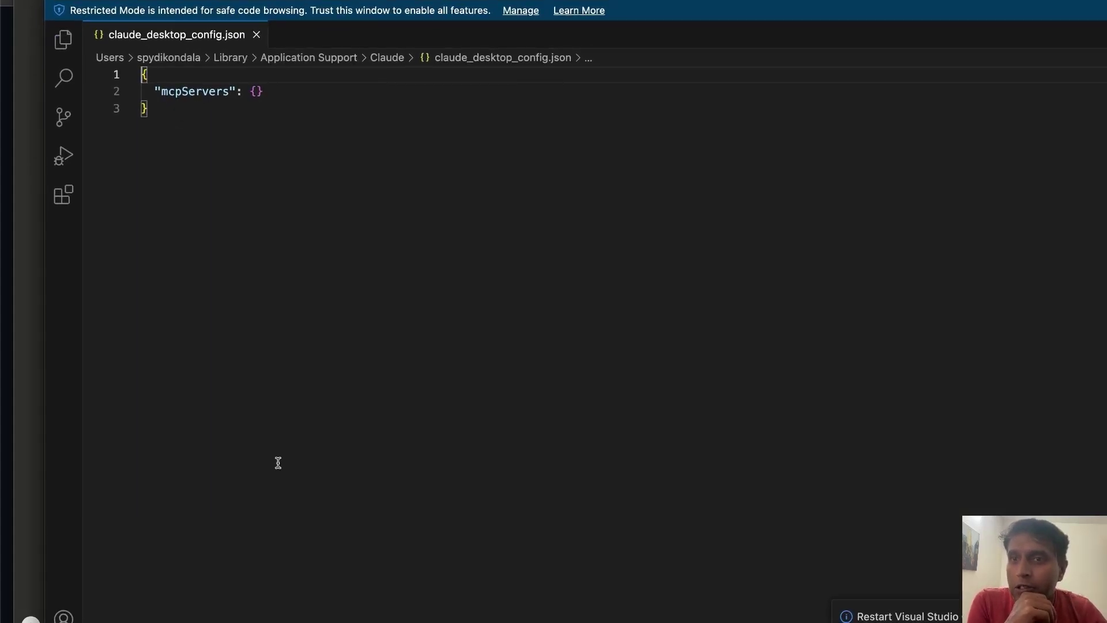
# Copy the mcpServers JSON snippet from the README in Chrome and move the Visual Studio Code window beside the snippet.
pyautogui.press('super+Tab')
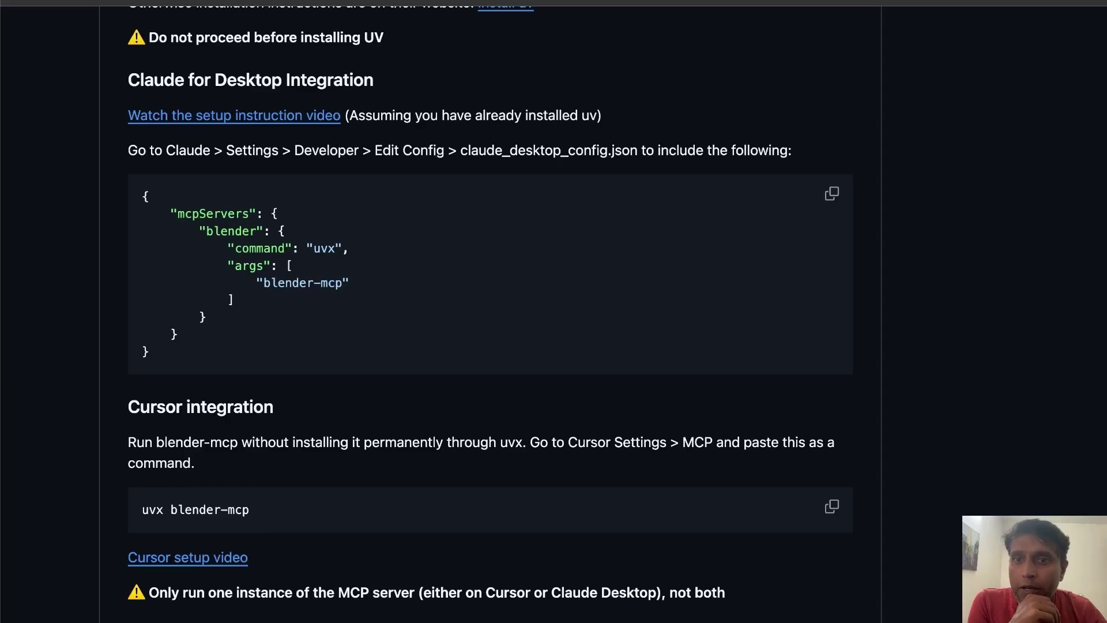
pyautogui.click(833, 195)
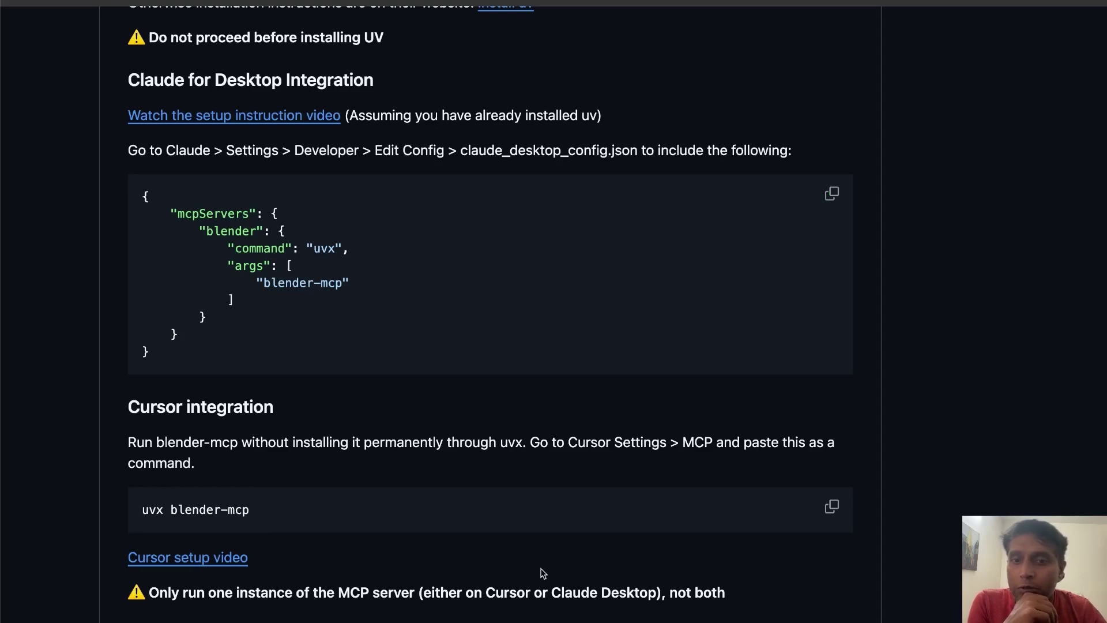
pyautogui.click(746, 615)
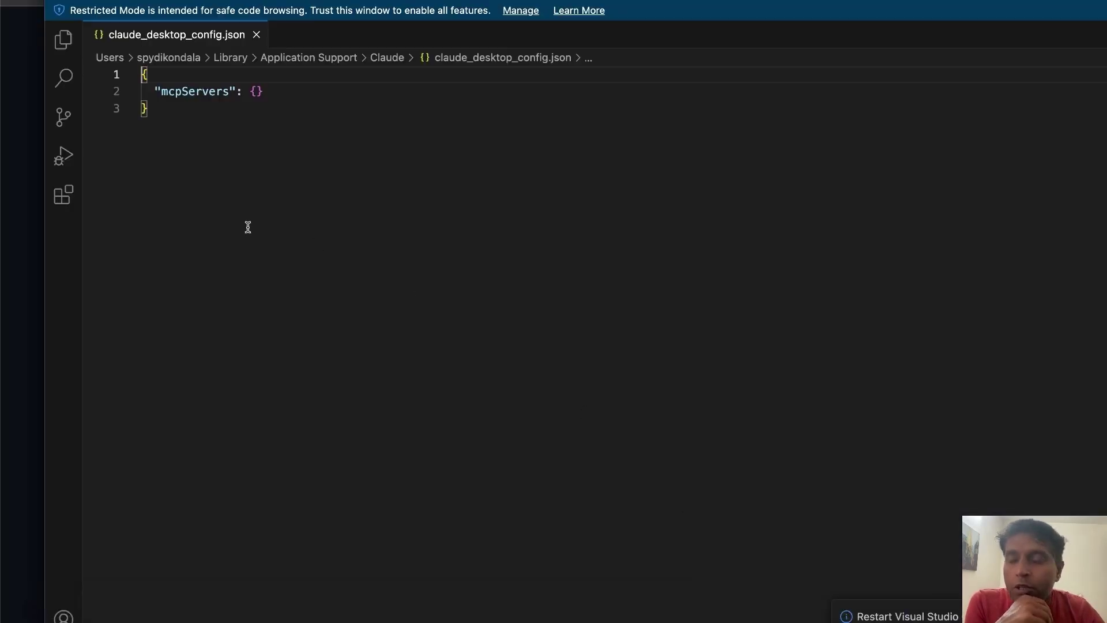
pyautogui.moveTo(316, 3); pyautogui.dragTo(698, 64)
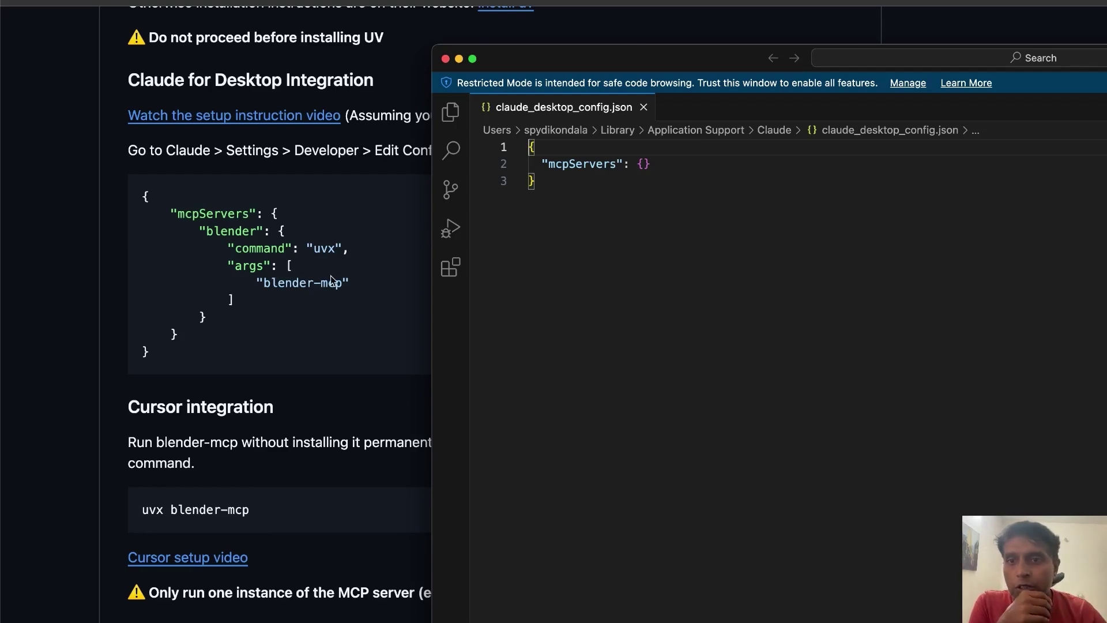
# Replace the contents of claude_desktop_config.json in Visual Studio Code with the copied mcpServers snippet, then save and close the file.
pyautogui.click(225, 337)
pyautogui.click(831, 192)
pyautogui.click(745, 608)
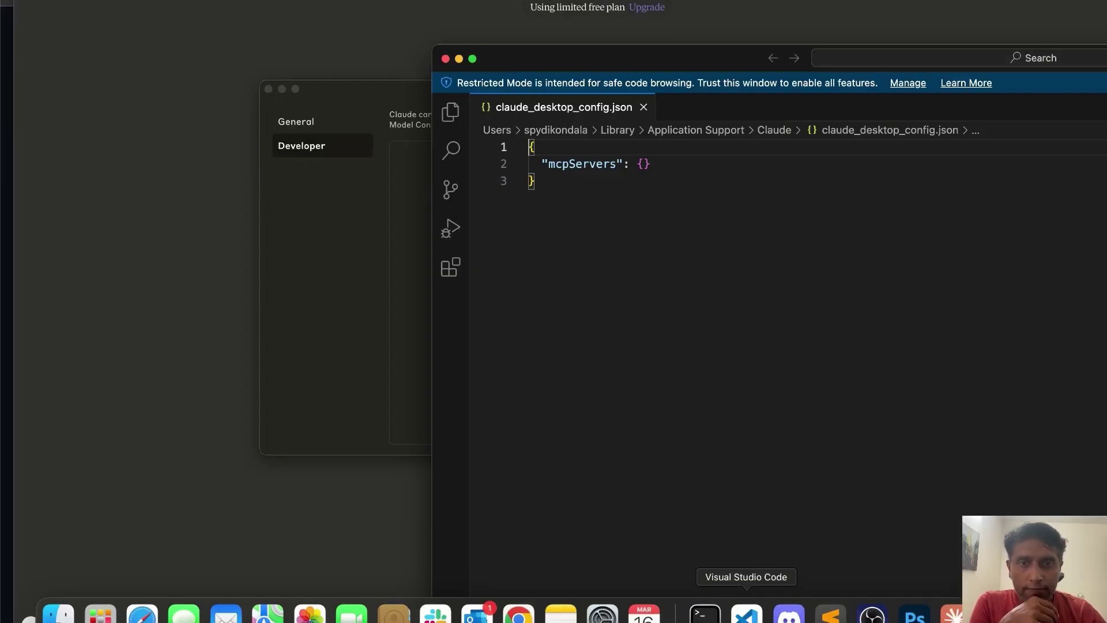
pyautogui.moveTo(534, 181); pyautogui.dragTo(487, 148)
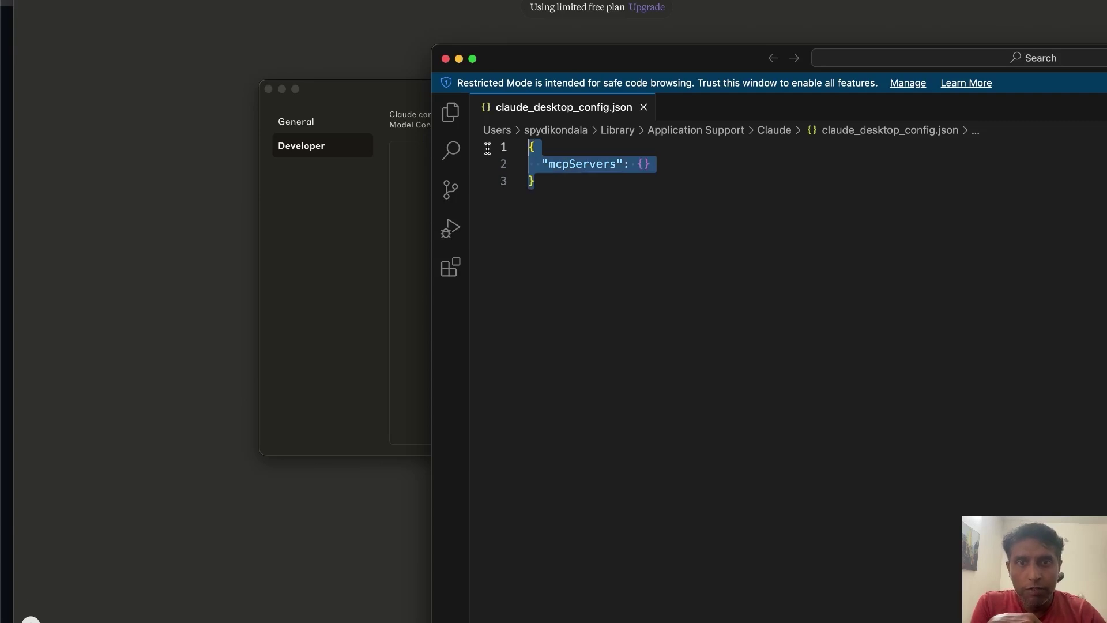
pyautogui.press('BackSpace')
pyautogui.press('super+v')
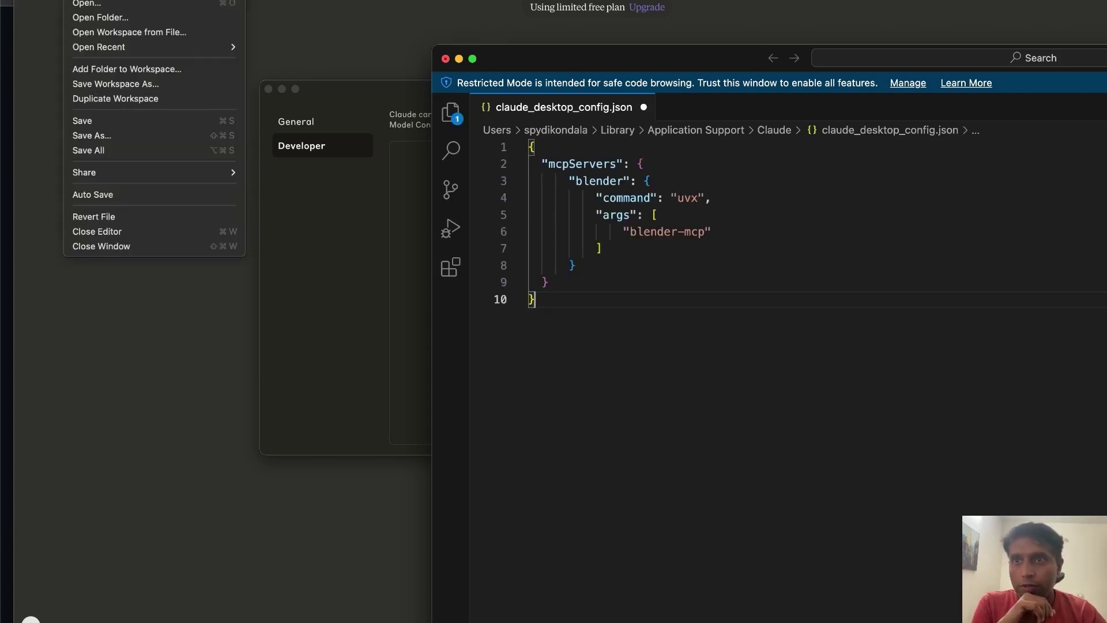
pyautogui.press('super+q')
# Close Claude's settings and restart Claude Desktop so it loads the new server configuration.
pyautogui.click(308, 122)
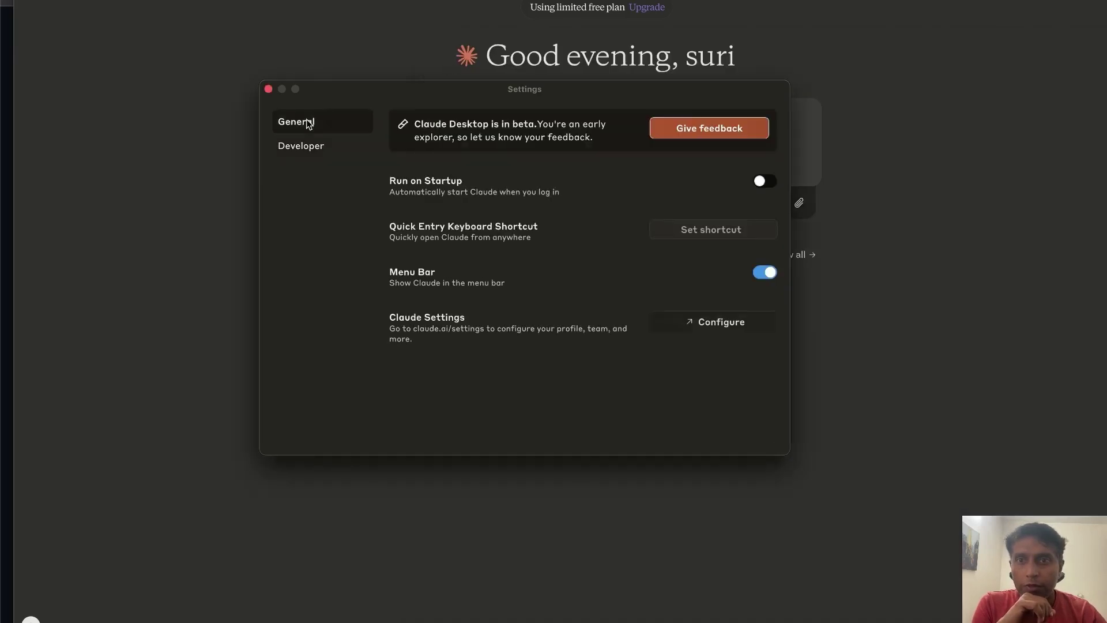
pyautogui.press('super+w')
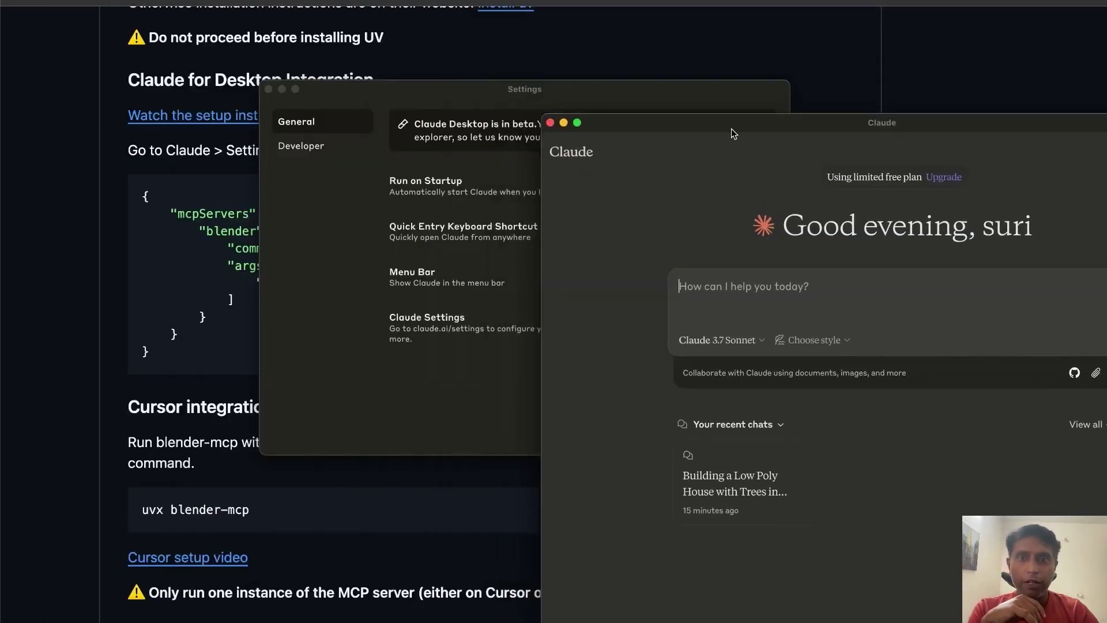
pyautogui.moveTo(731, 129); pyautogui.dragTo(429, 23)
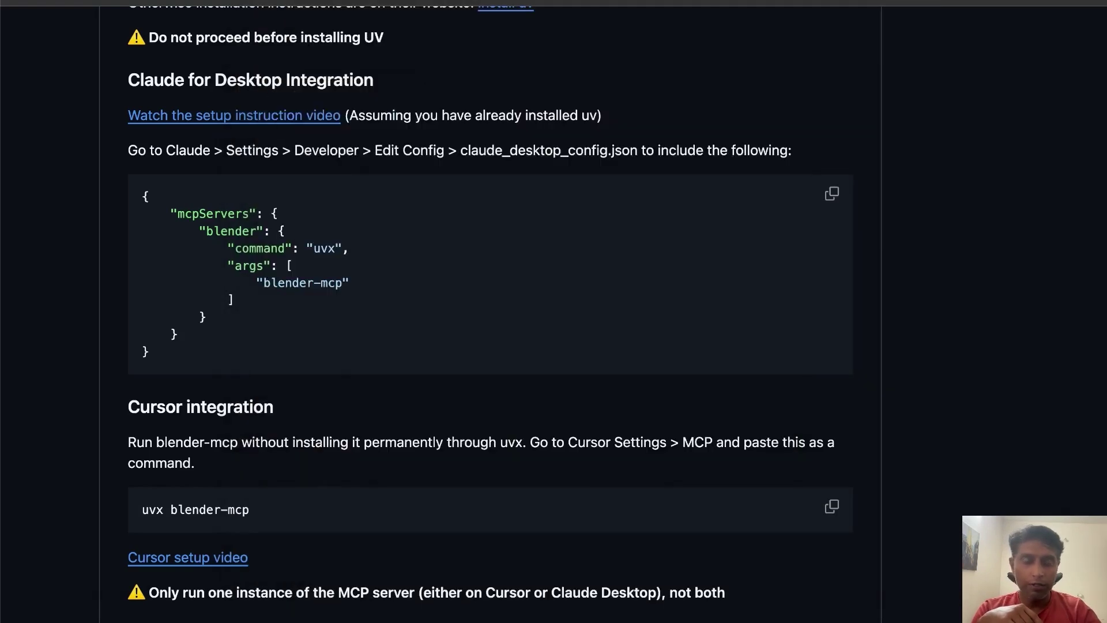
pyautogui.moveTo(952, 614)
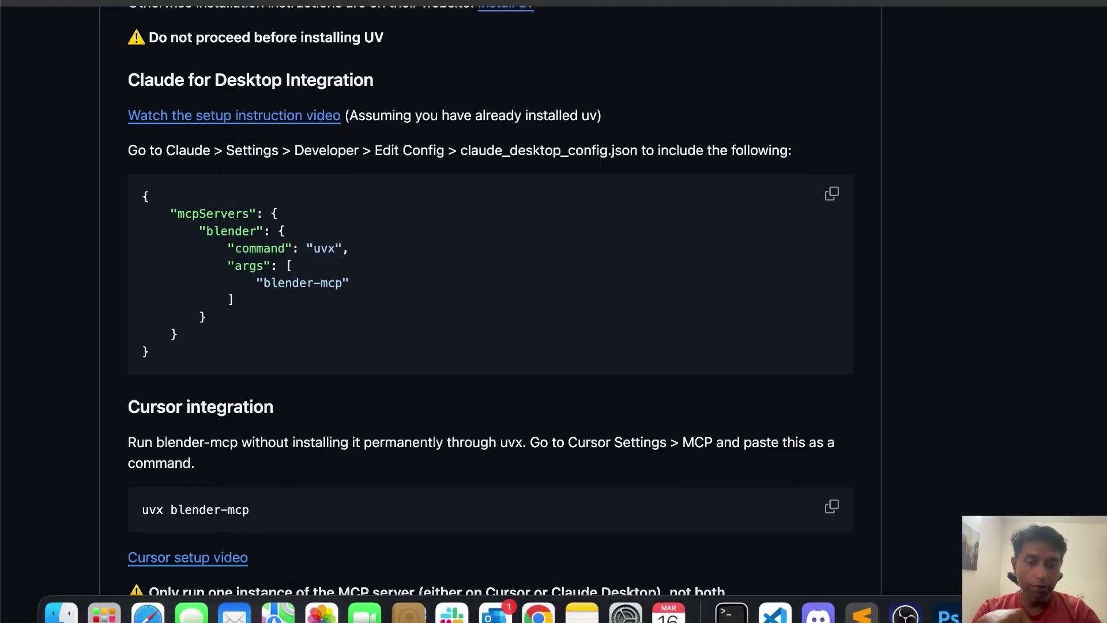
pyautogui.press('super+space')
pyautogui.press('Return')
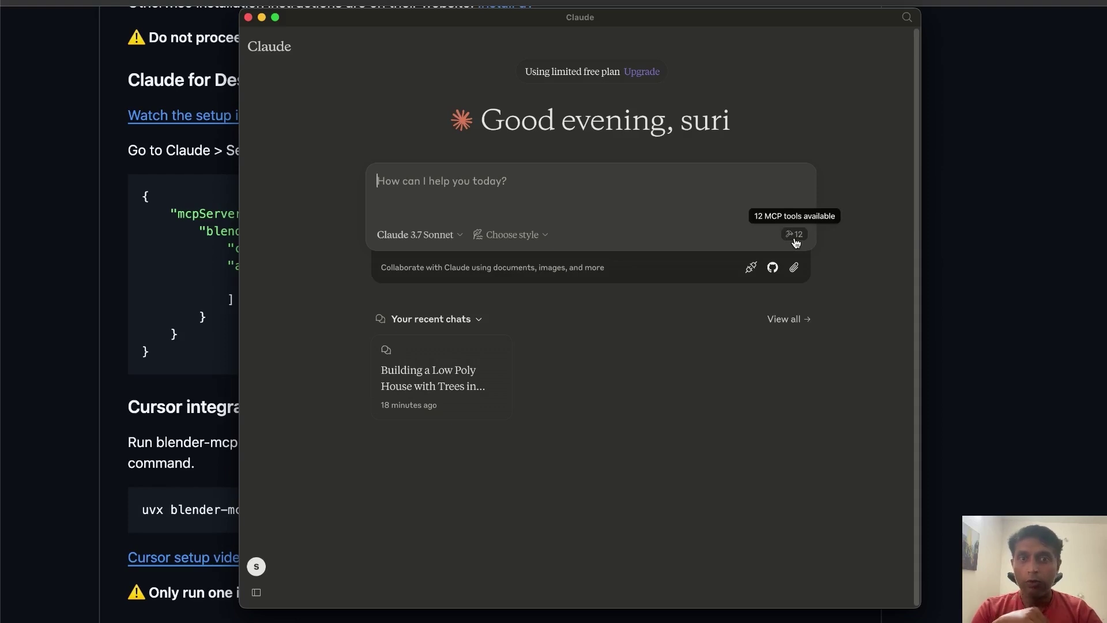
# Examine the list of available MCP tools from the blender server in Claude, then close the list and Claude.
pyautogui.click(796, 238)
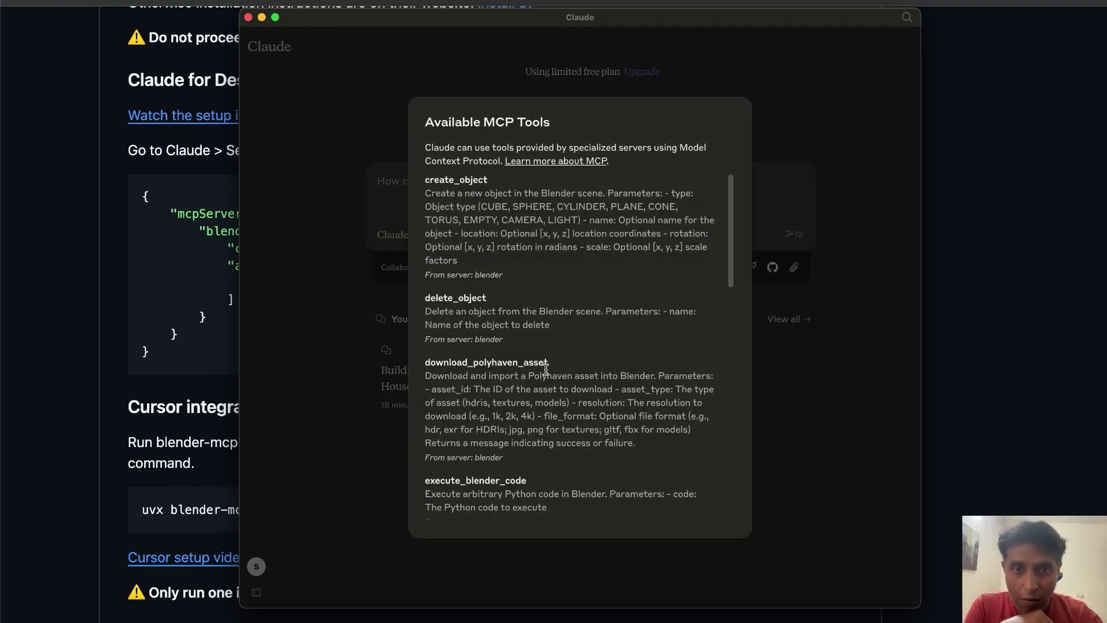
pyautogui.scroll(-2, 547, 392)
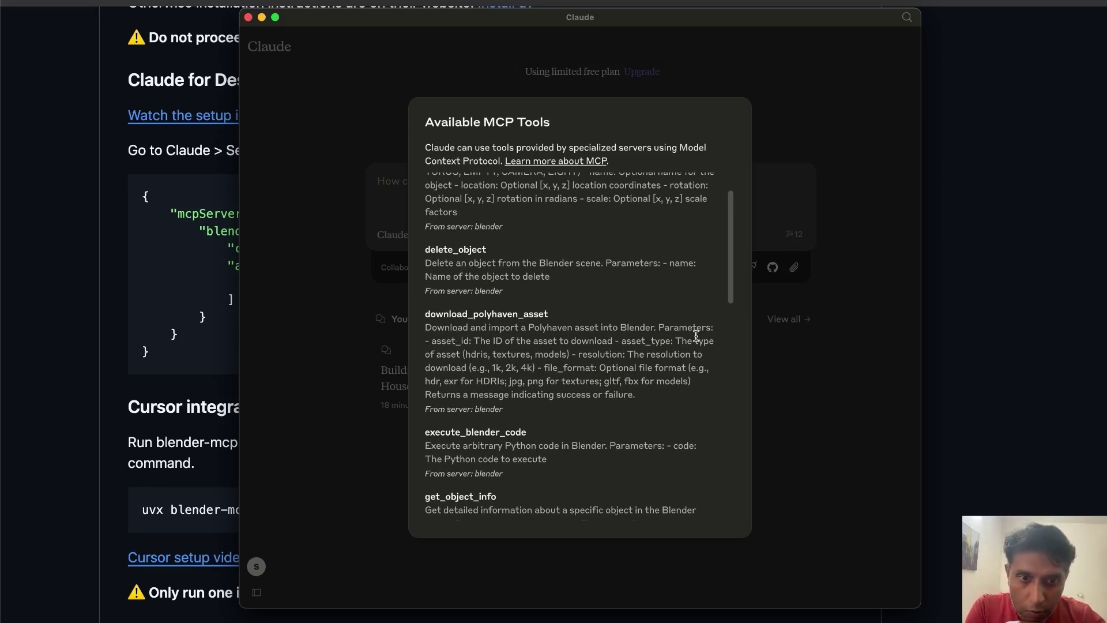
pyautogui.scroll(-2, 522, 424)
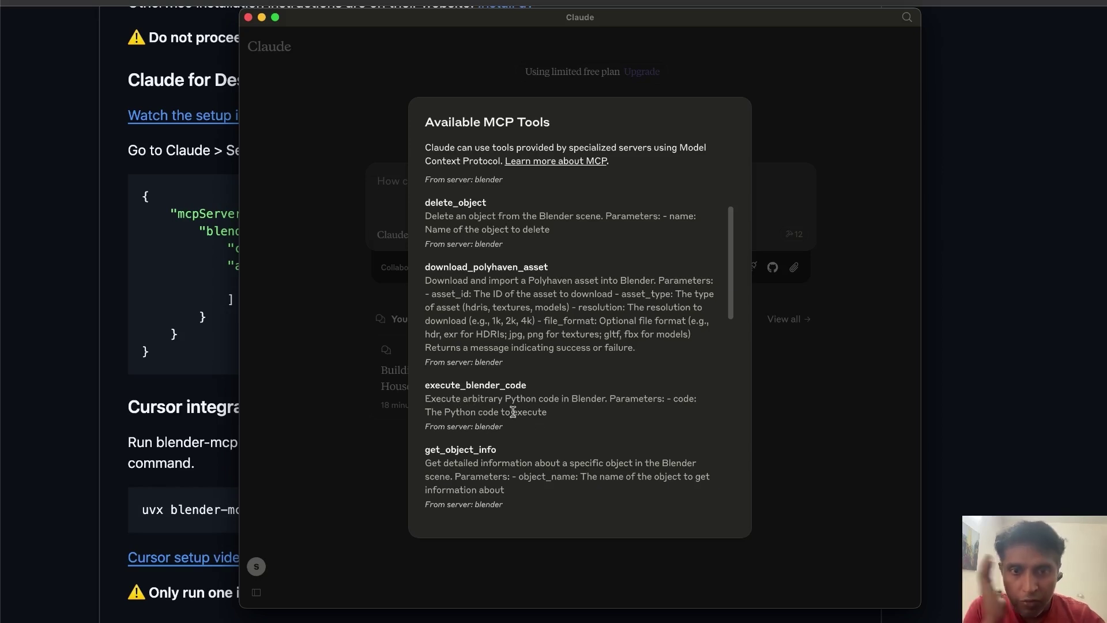
pyautogui.scroll(-4, 603, 417)
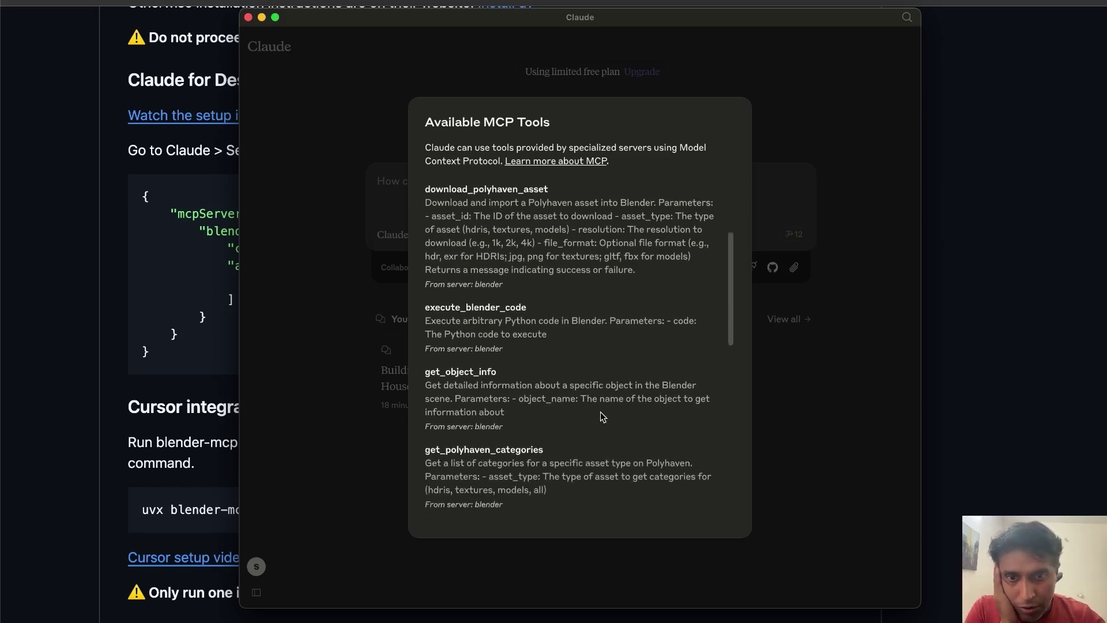
pyautogui.scroll(-3, 516, 404)
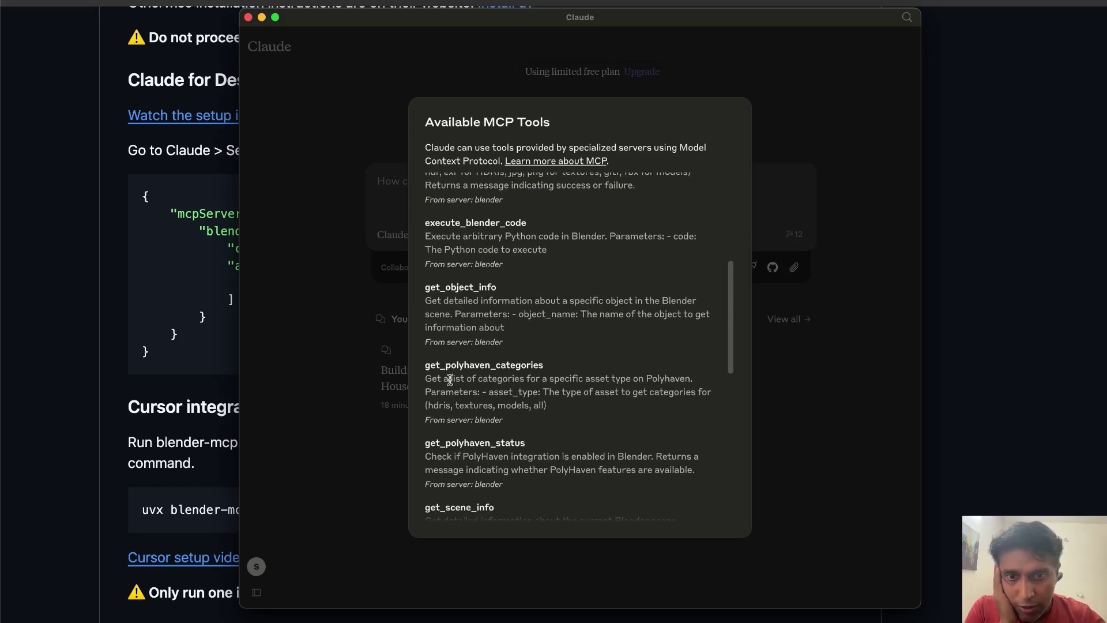
pyautogui.scroll(-4, 536, 422)
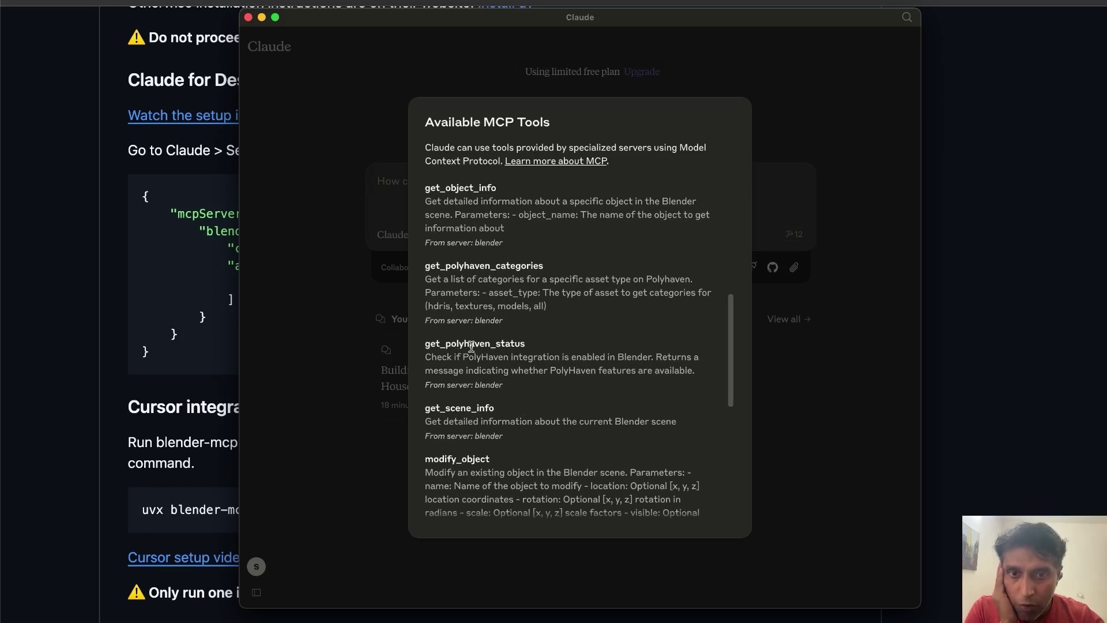
pyautogui.scroll(-6, 530, 381)
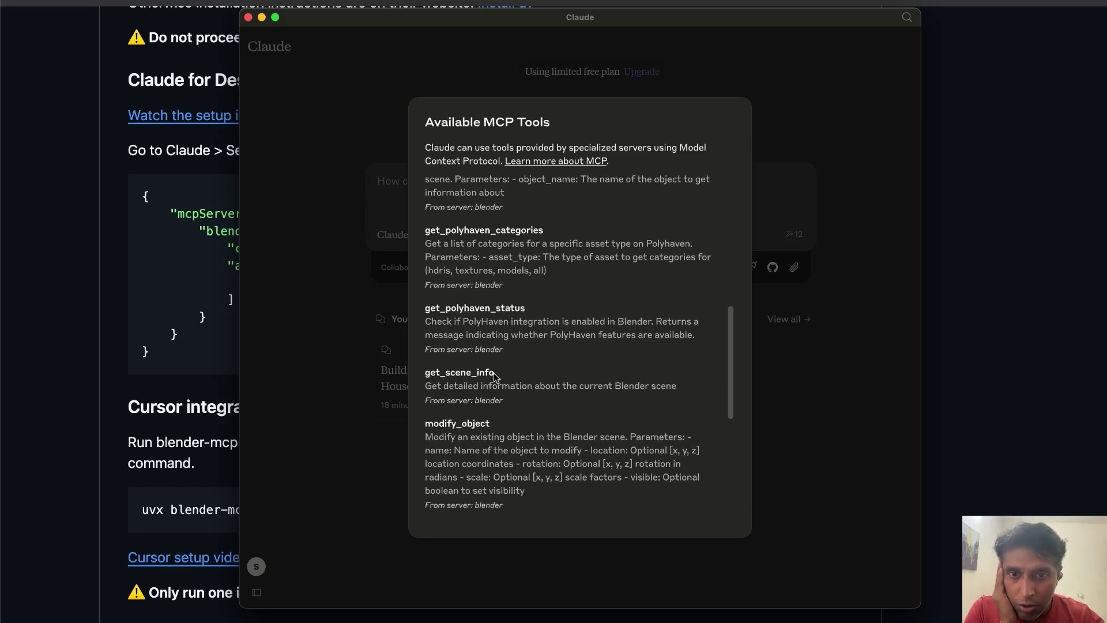
pyautogui.scroll(-8, 521, 432)
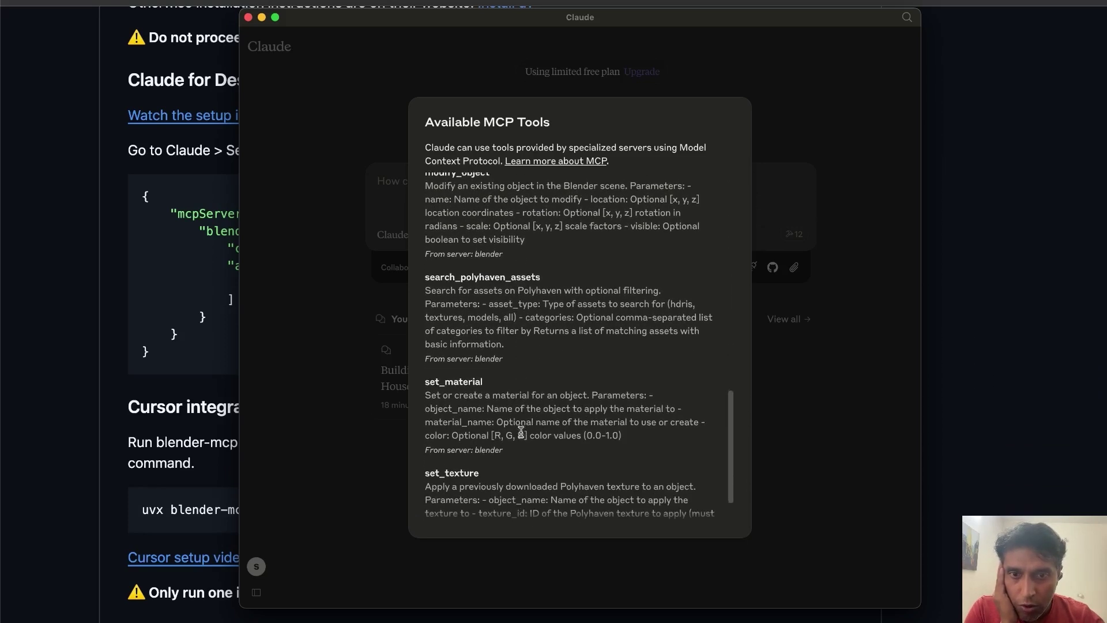
pyautogui.scroll(20, 520, 432)
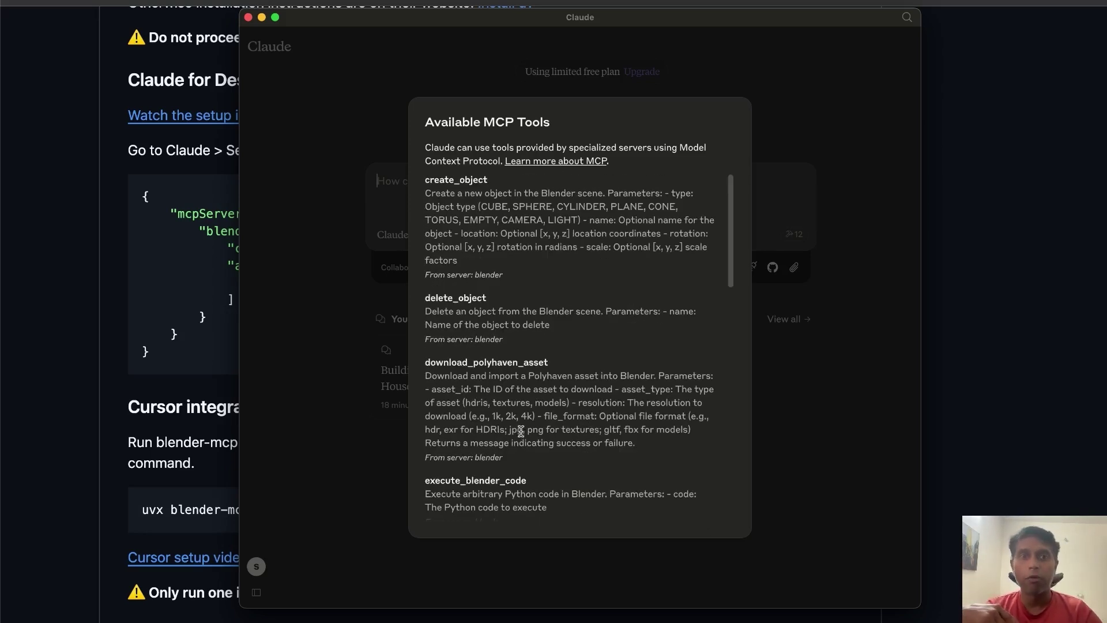
pyautogui.click(821, 94)
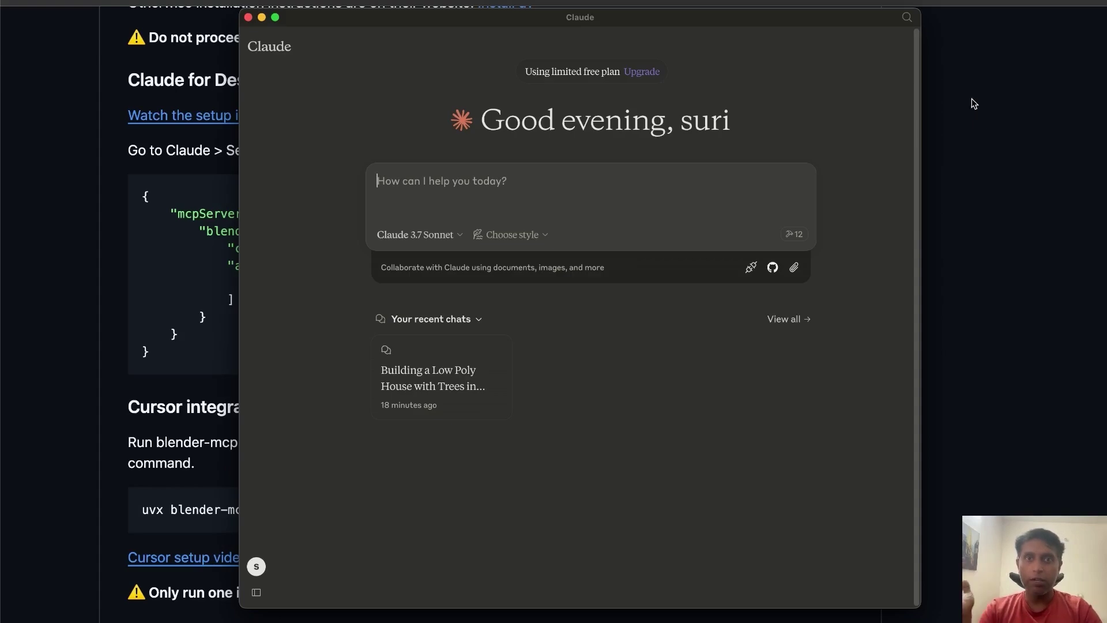
pyautogui.press('super+q')
# Download the raw addon.py file from the blender-mcp GitHub repository and check it in the Downloads folder.
pyautogui.scroll(15, 563, 253)
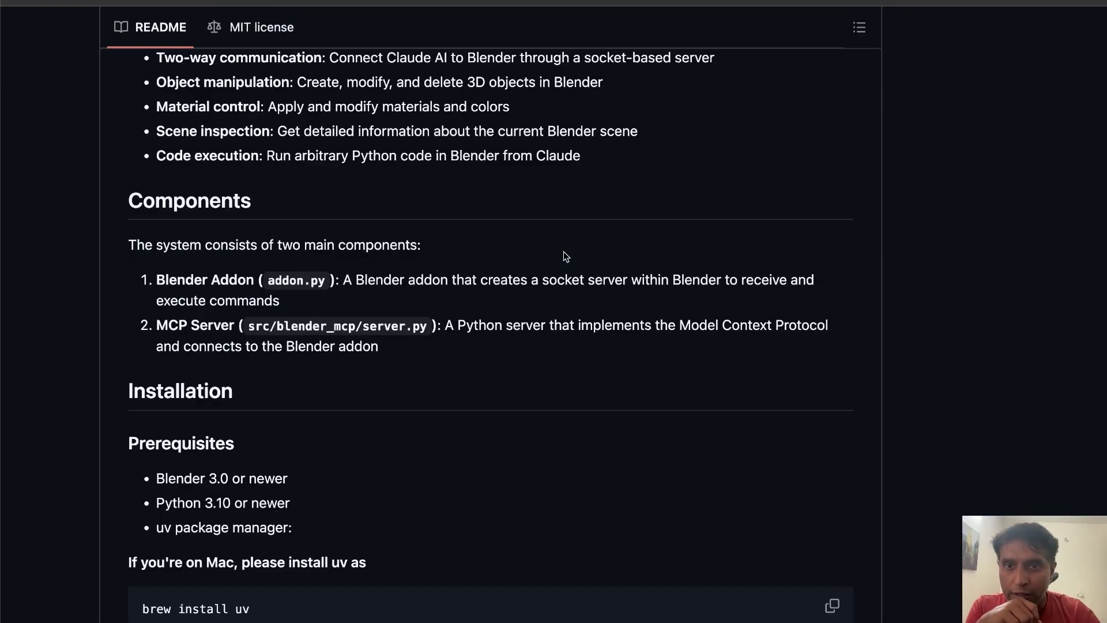
pyautogui.scroll(-3, 562, 254)
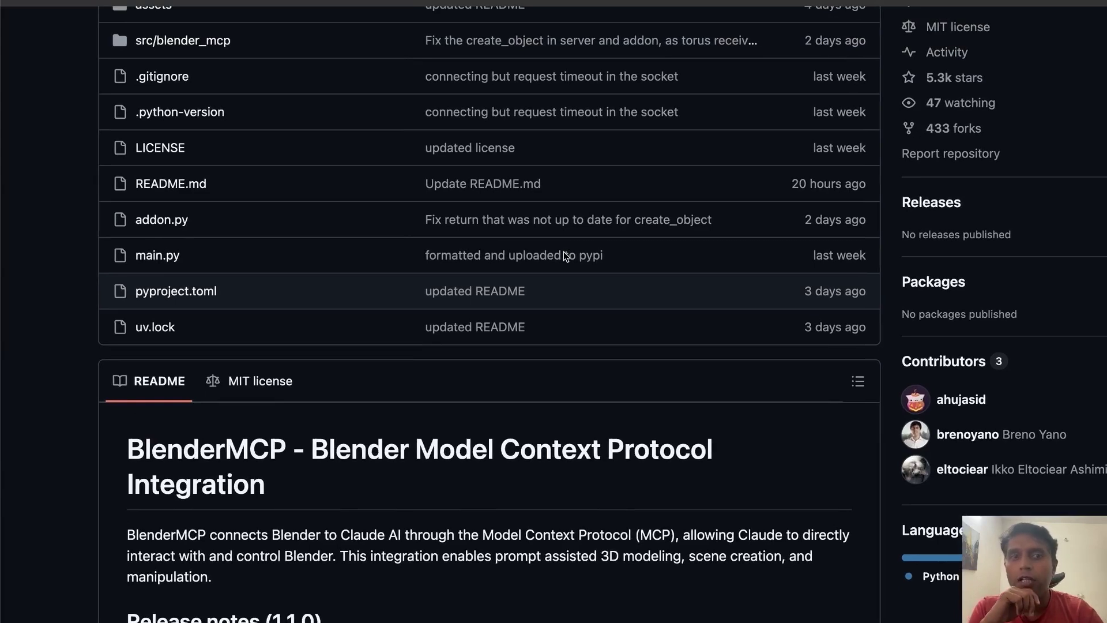
pyautogui.scroll(1, 564, 255)
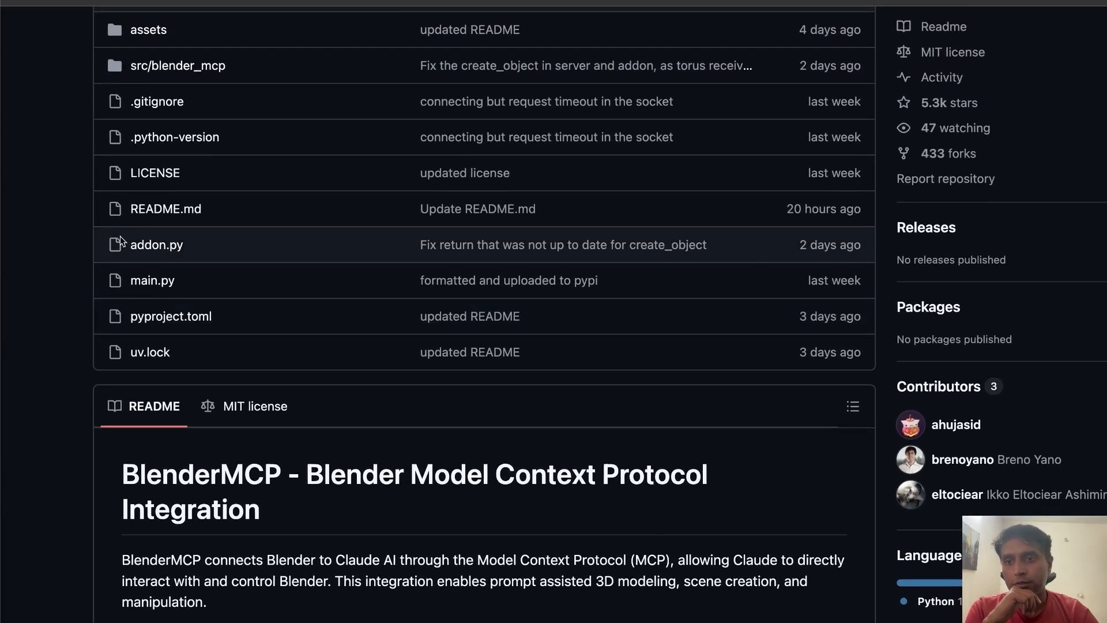
pyautogui.click(157, 246)
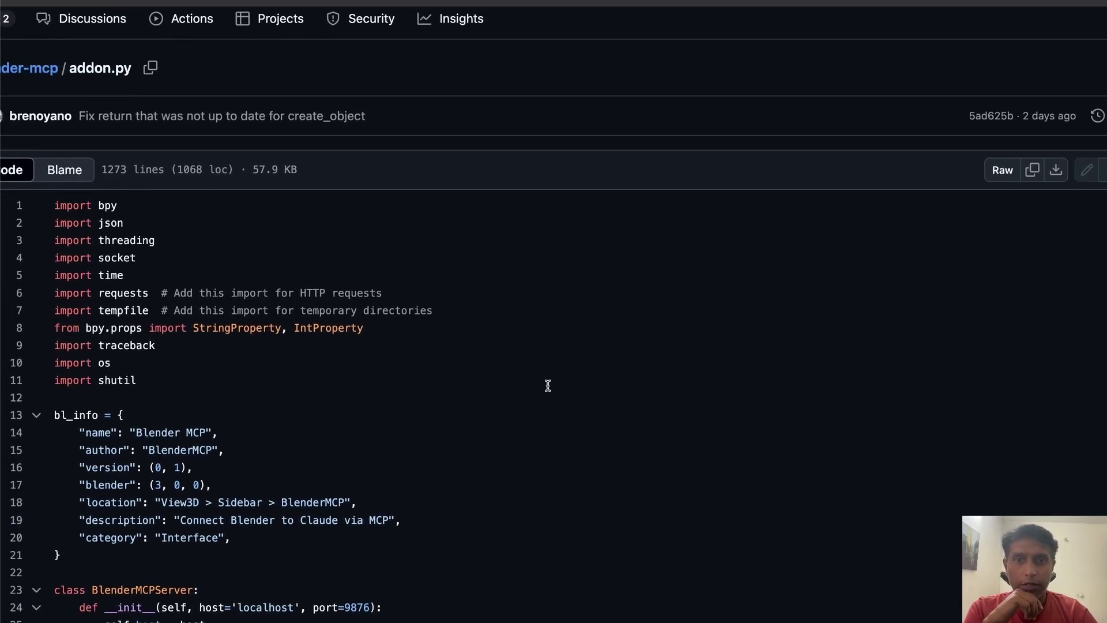
pyautogui.click(1058, 230)
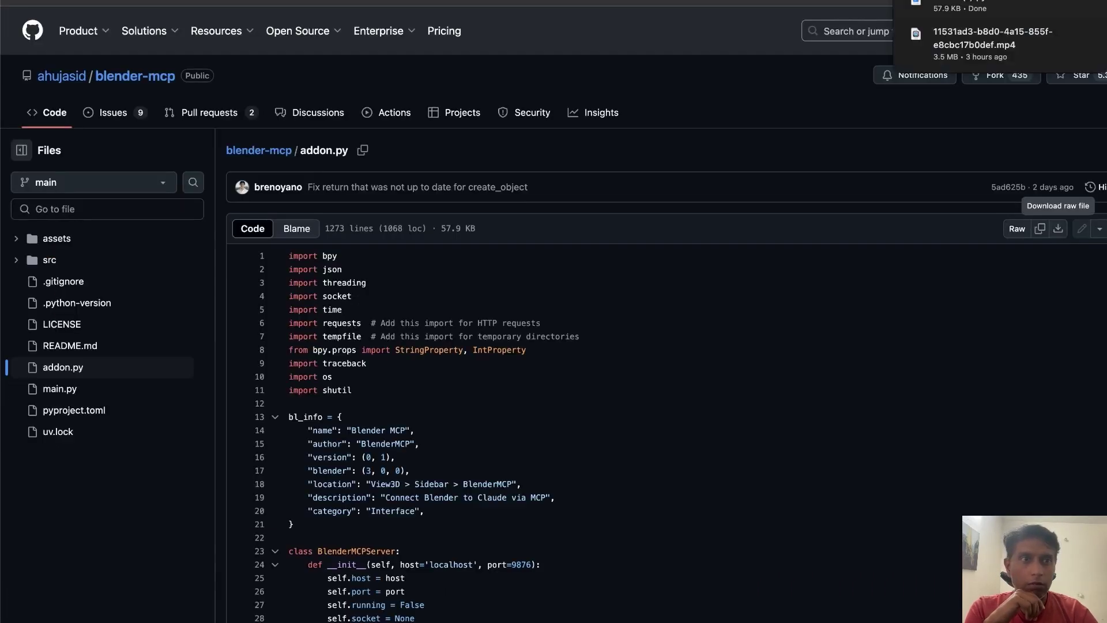
pyautogui.click(988, 59)
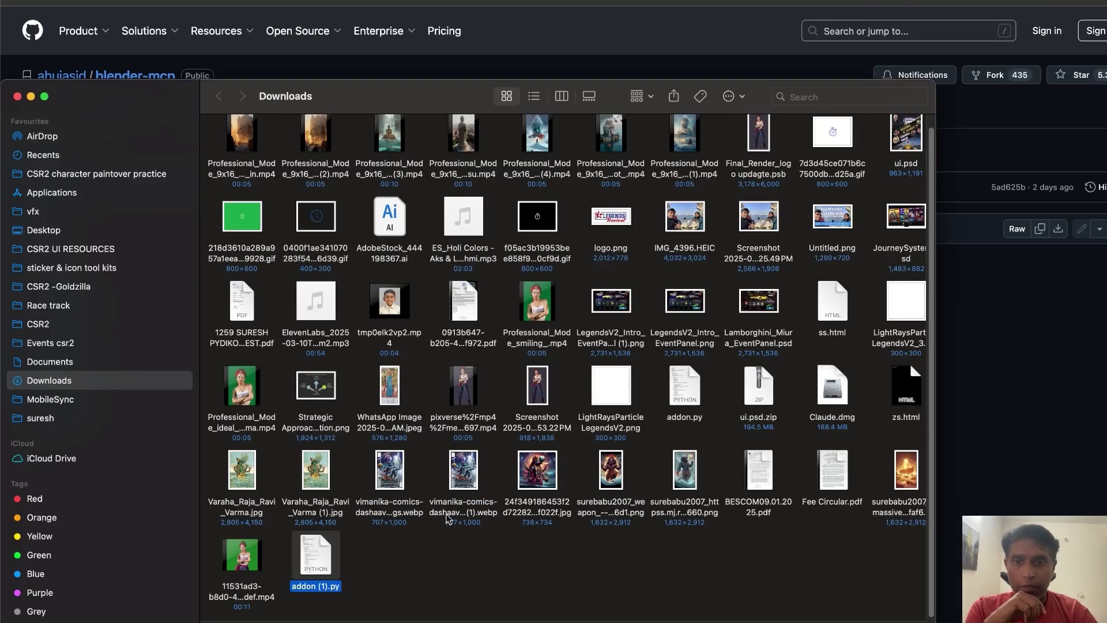
pyautogui.press('super+w')
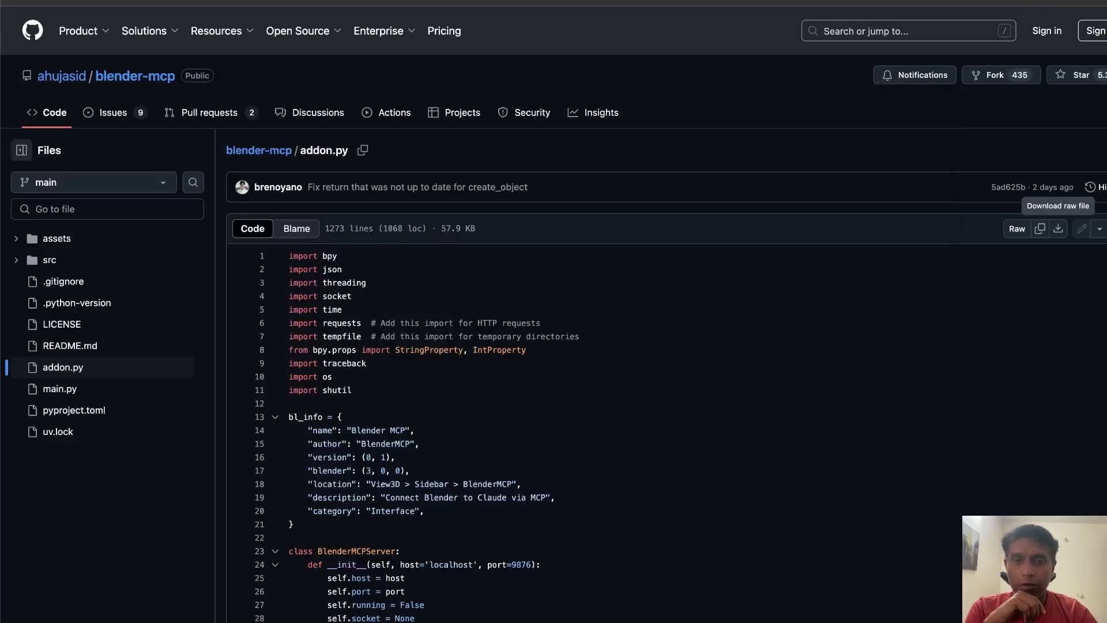
# Switch to Blender, open the add-on preferences and enlarge the Preferences window.
pyautogui.moveTo(705, 614)
pyautogui.press('super+space')
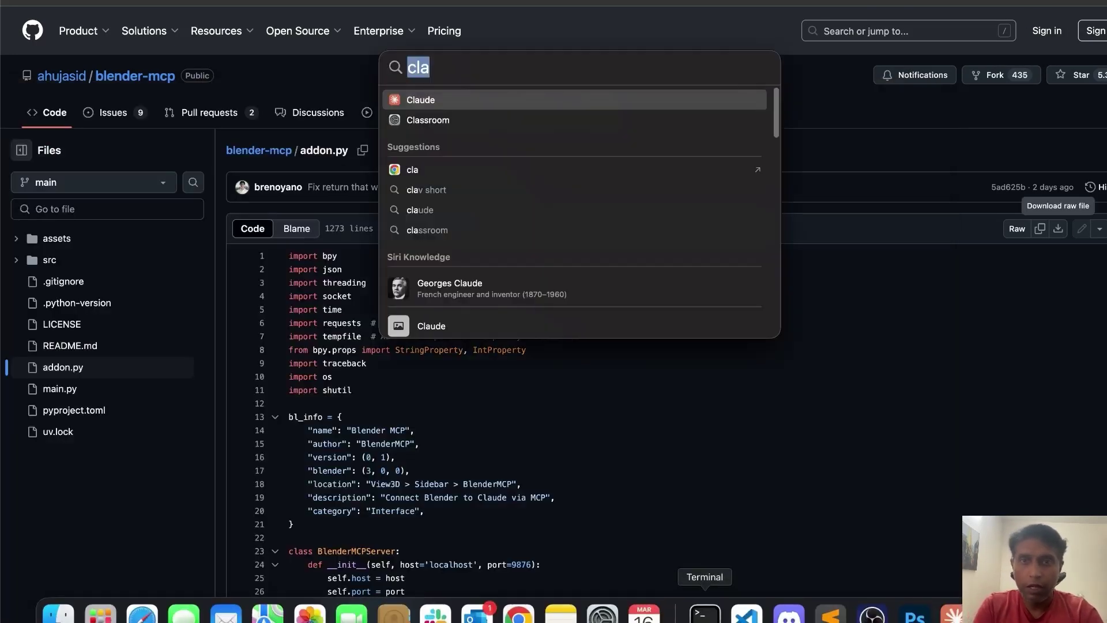
pyautogui.write('bl')
pyautogui.press('Return')
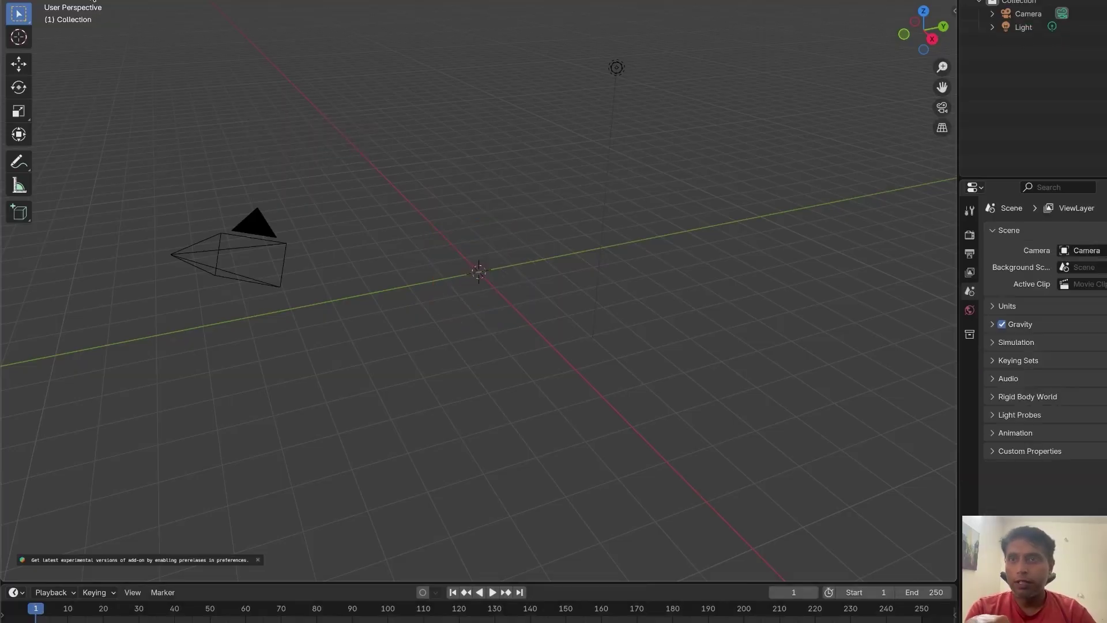
pyautogui.click(94, 0)
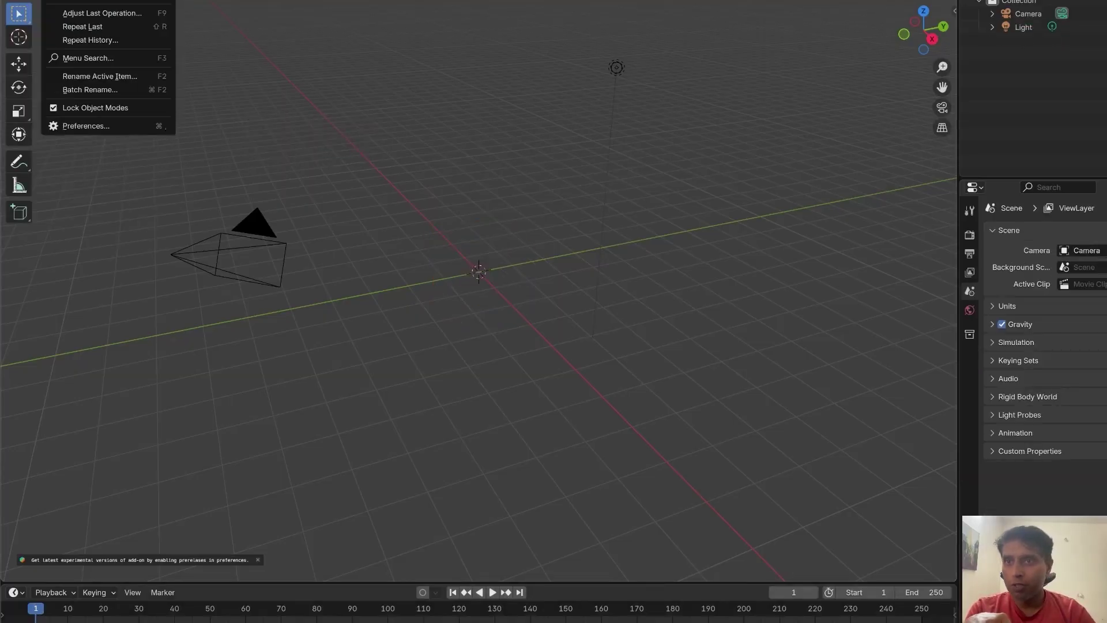
pyautogui.click(79, 127)
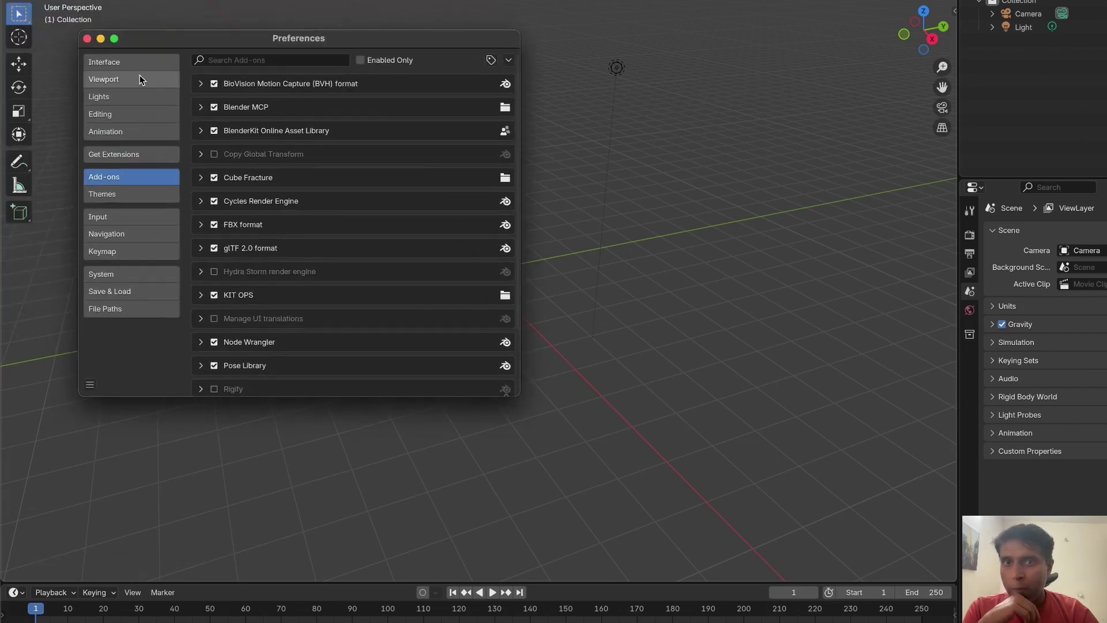
pyautogui.moveTo(516, 395); pyautogui.dragTo(642, 432)
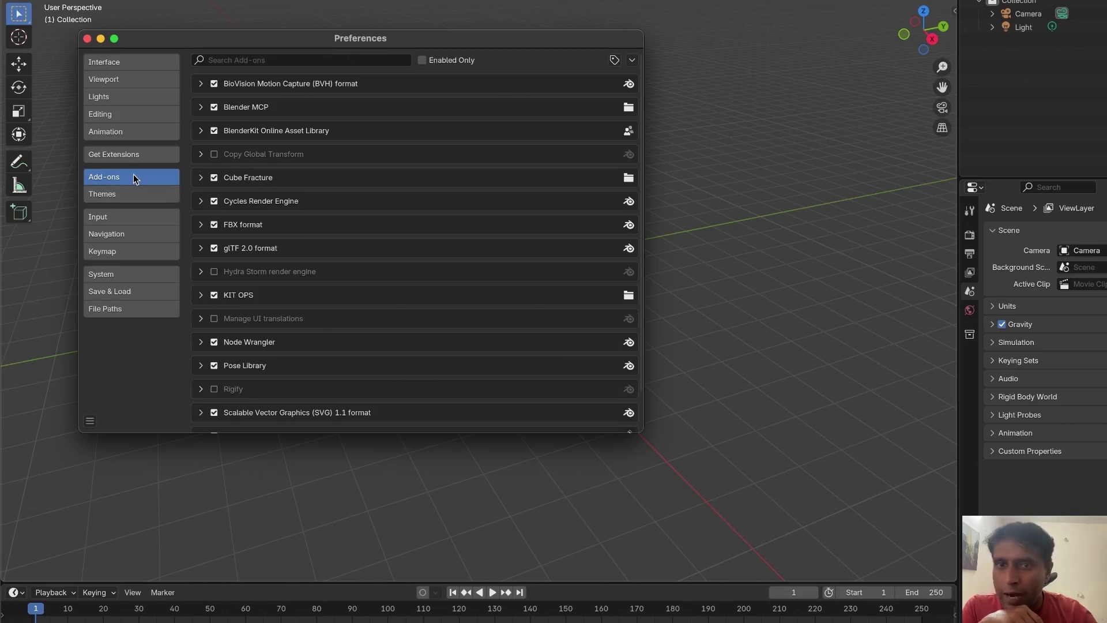
# Uninstall the existing Blender MCP add-on.
pyautogui.click(201, 108)
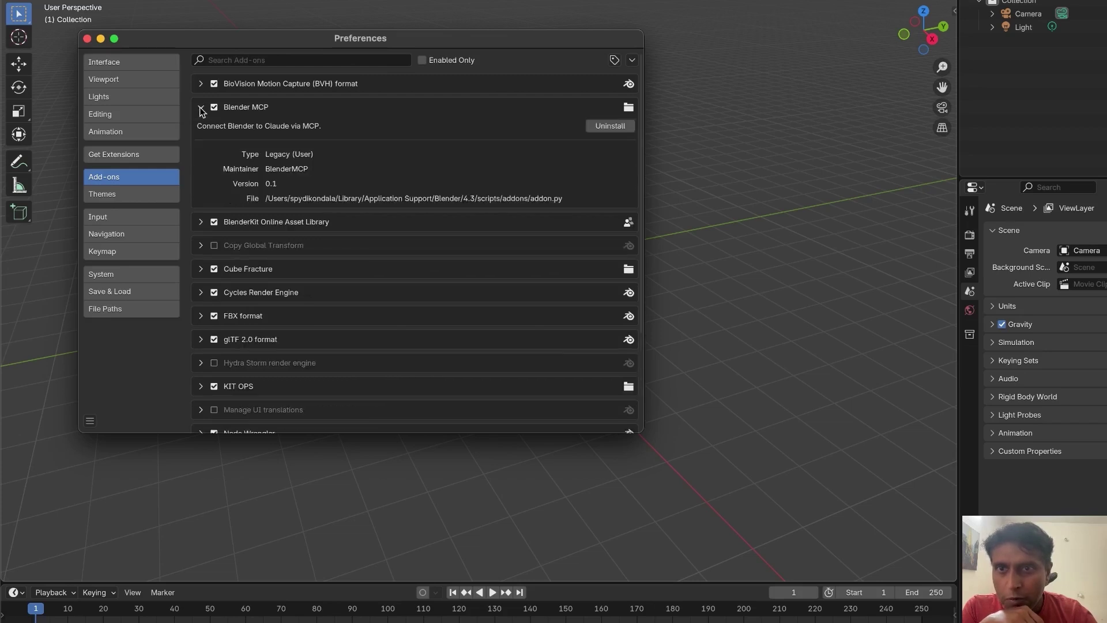
pyautogui.click(610, 127)
pyautogui.click(404, 166)
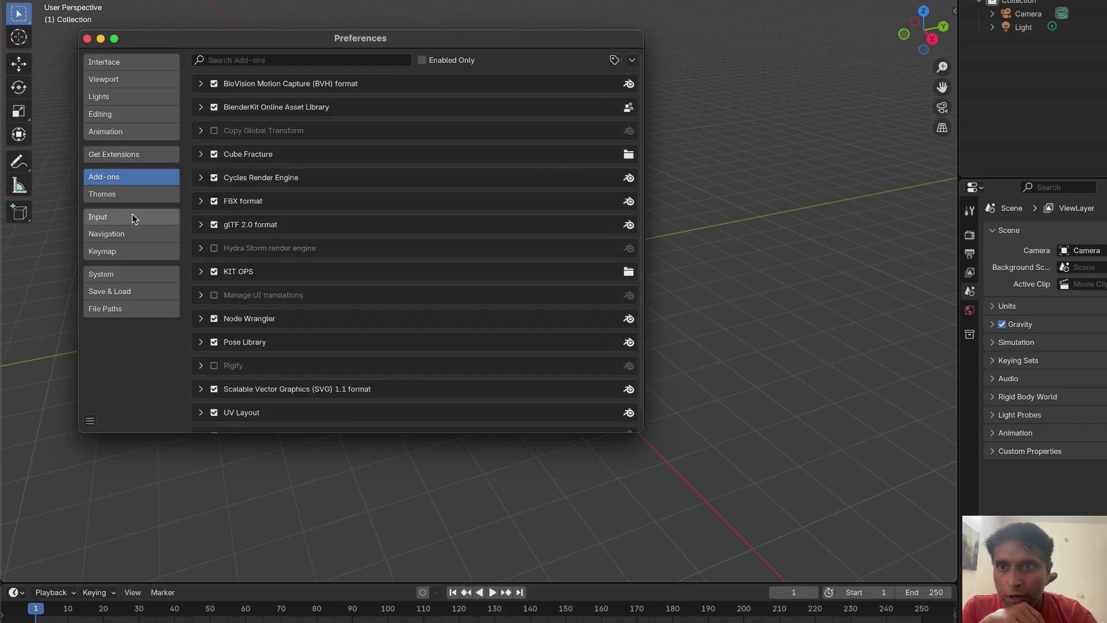
# Install addon (1).py from the Downloads folder with Enable on Install active, and close the Preferences window.
pyautogui.click(633, 61)
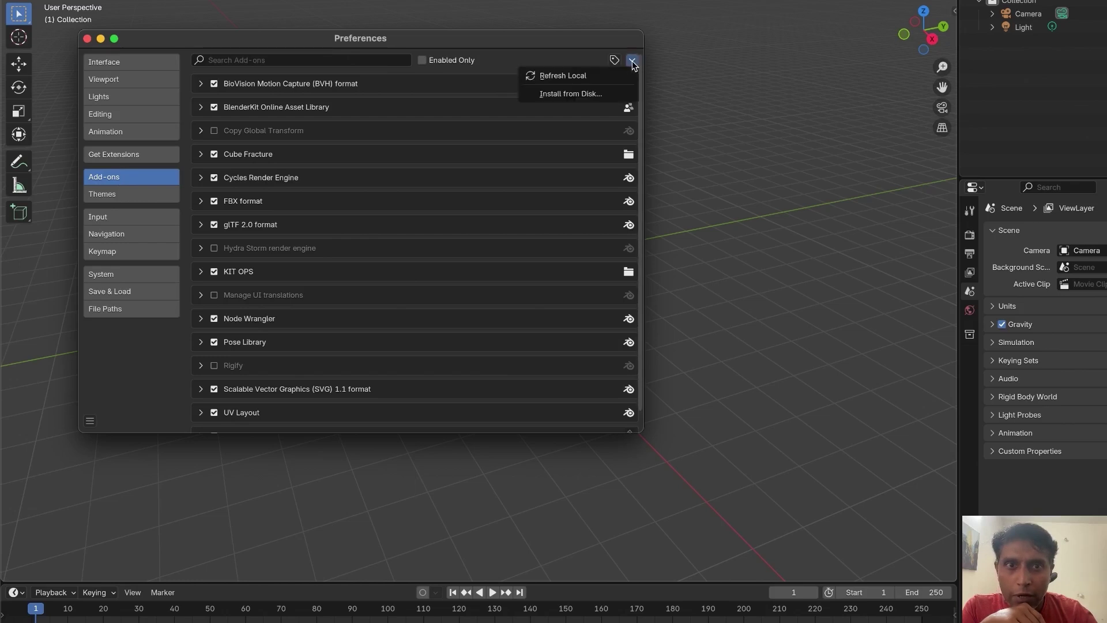
pyautogui.click(587, 95)
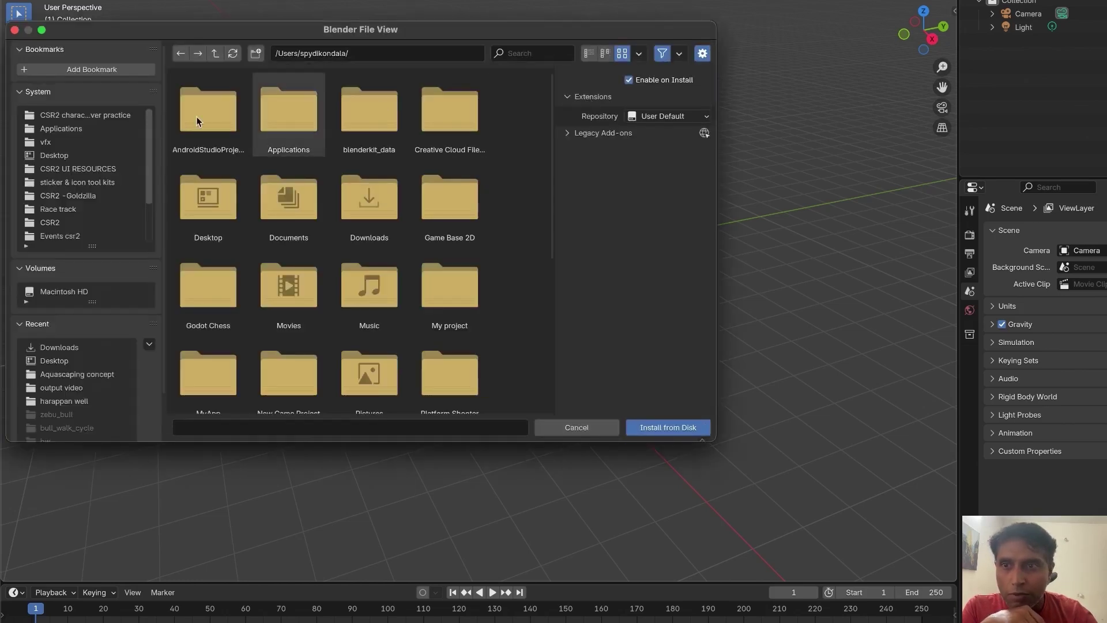
pyautogui.scroll(-2, 102, 208)
pyautogui.click(92, 208)
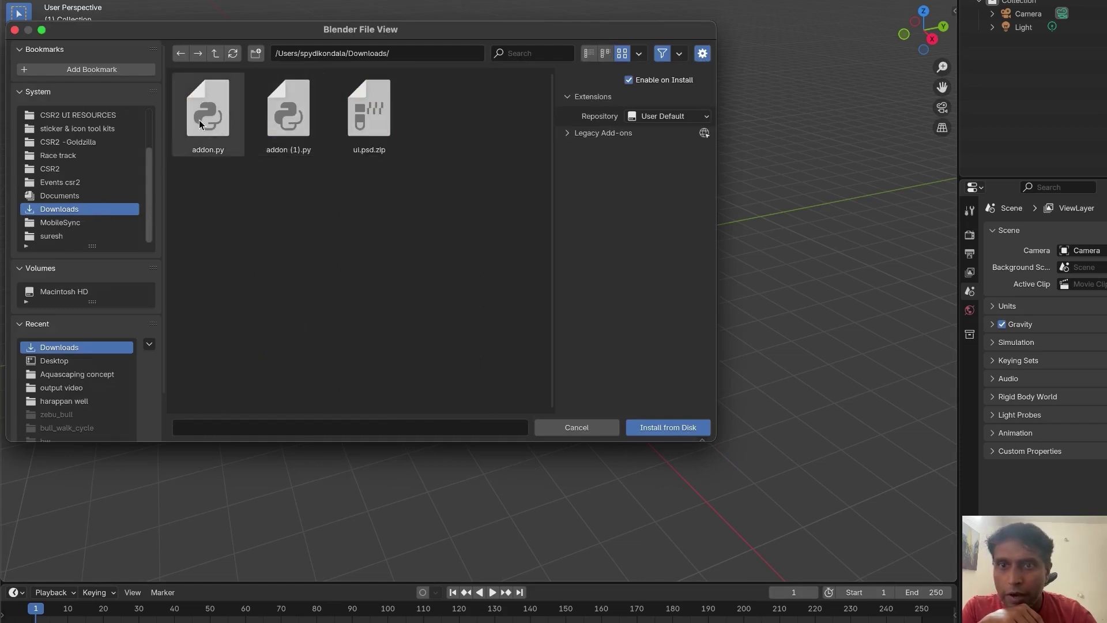
pyautogui.click(291, 110)
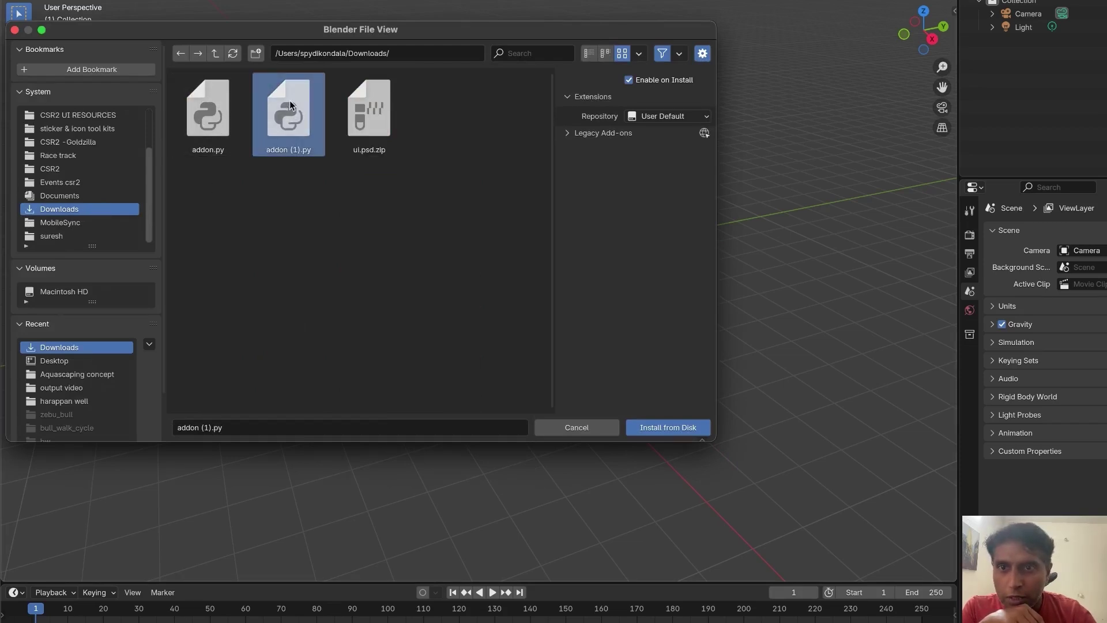
pyautogui.click(668, 427)
pyautogui.click(230, 85)
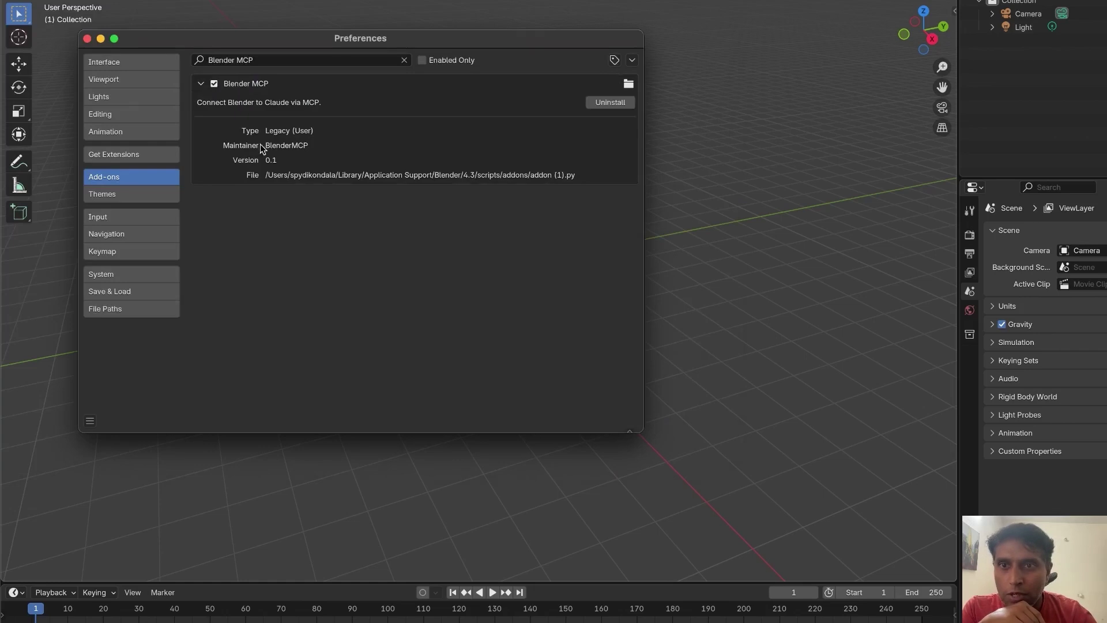
pyautogui.click(89, 424)
pyautogui.click(145, 375)
pyautogui.click(87, 38)
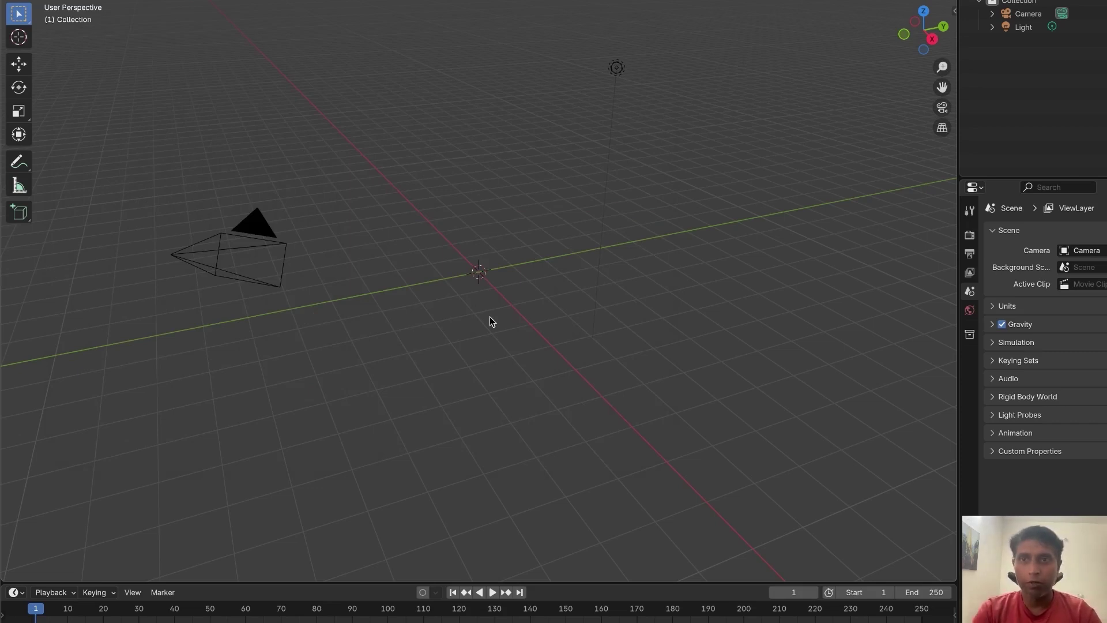
# Show the BlenderMCP sidebar settings, start the MCP server on port 9876 and enable the use of Poly Haven assets.
pyautogui.press('n')
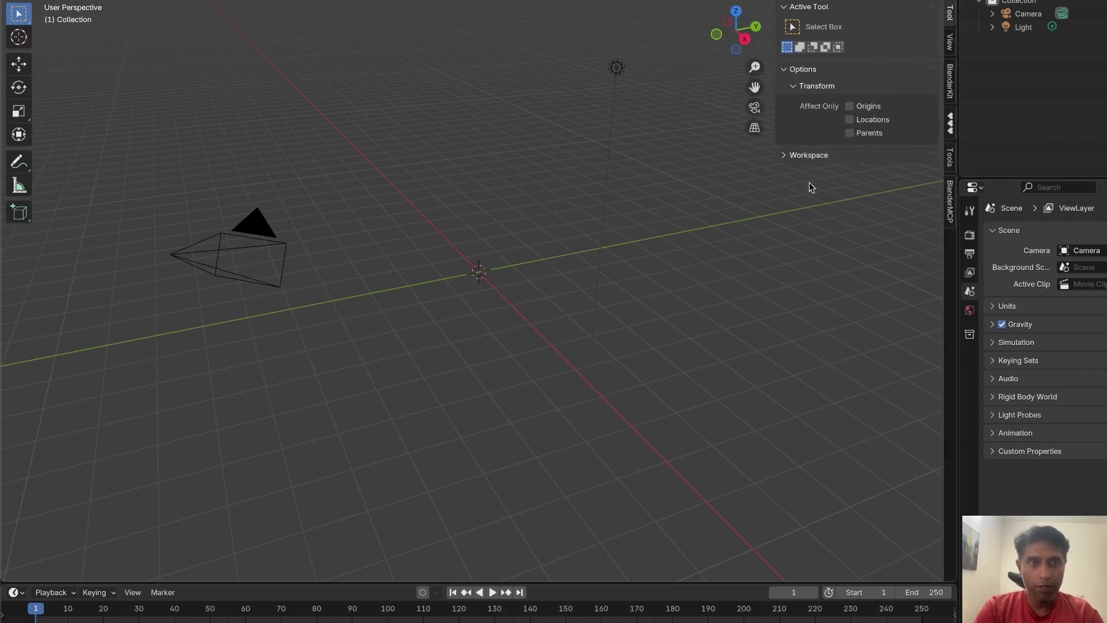
pyautogui.click(950, 208)
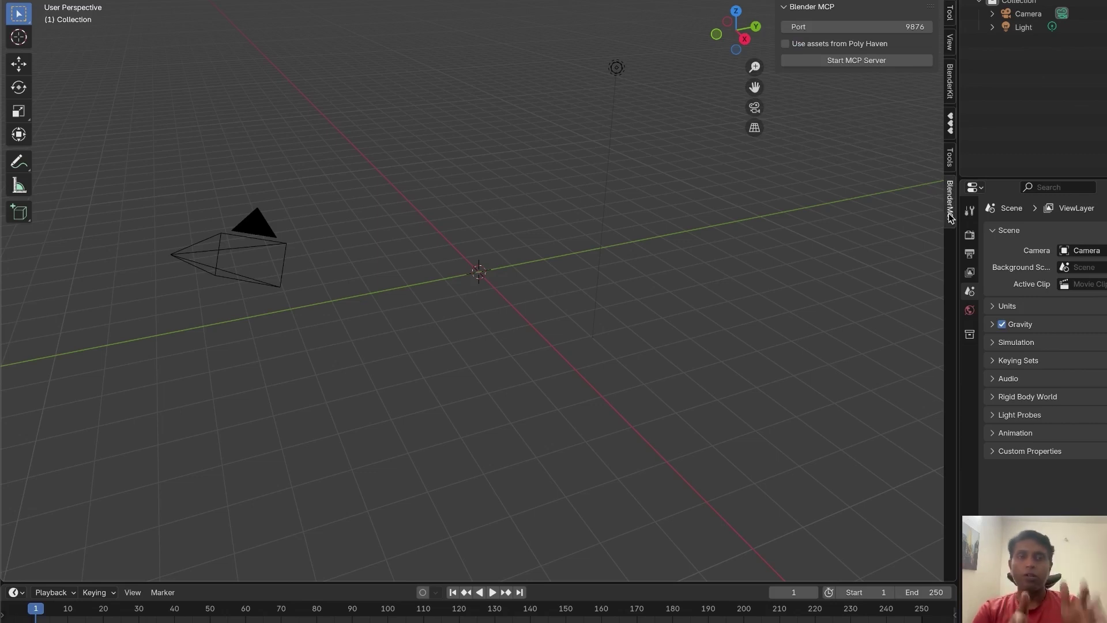
pyautogui.click(866, 60)
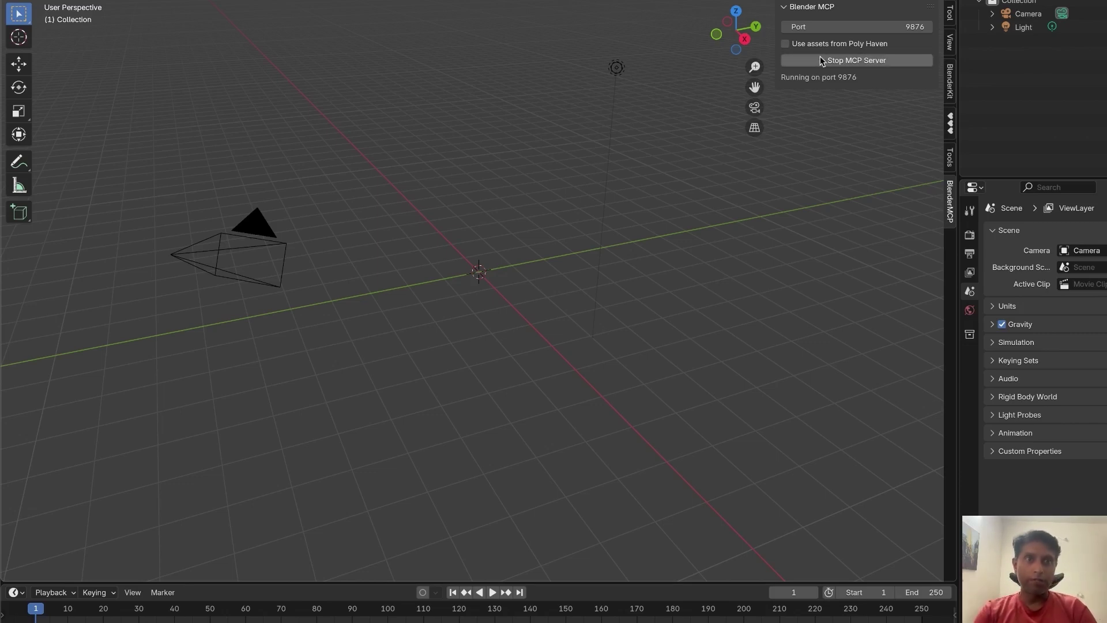
pyautogui.click(786, 45)
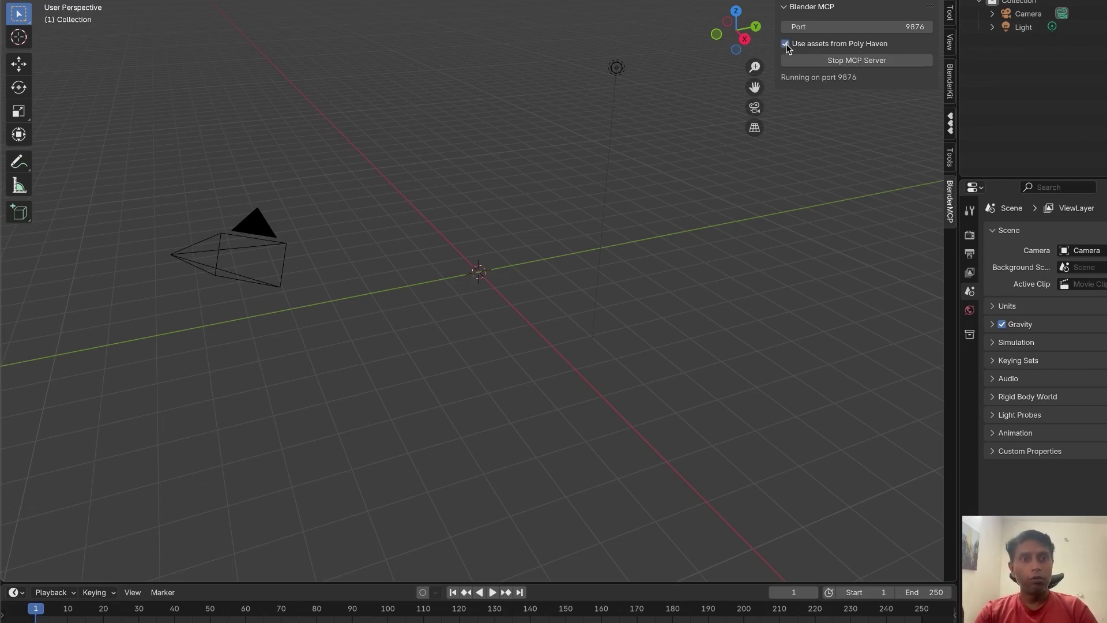
# Switch to Claude and ask "can you create a beautiful rock and statue water fountain using poly heaven with blender".
pyautogui.moveTo(802, 615)
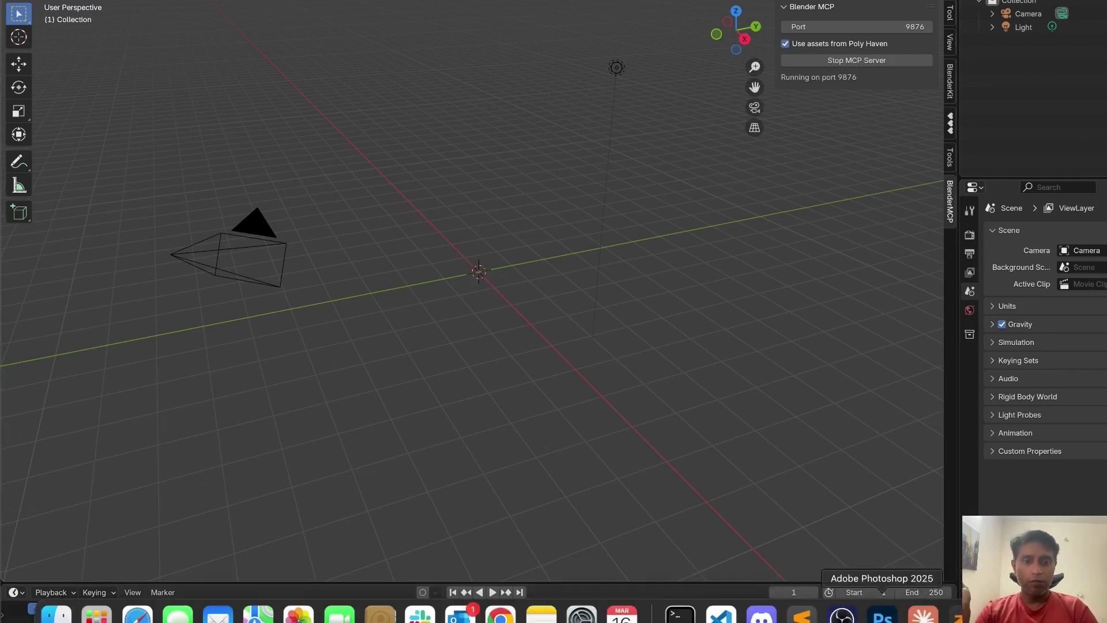
pyautogui.click(923, 615)
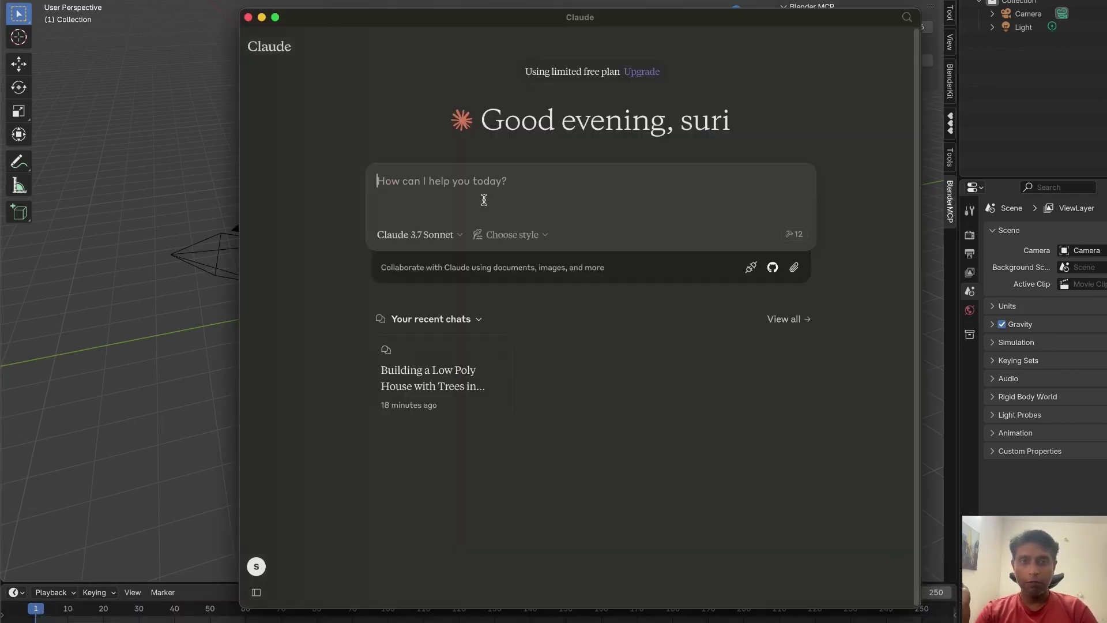
pyautogui.write('can you create')
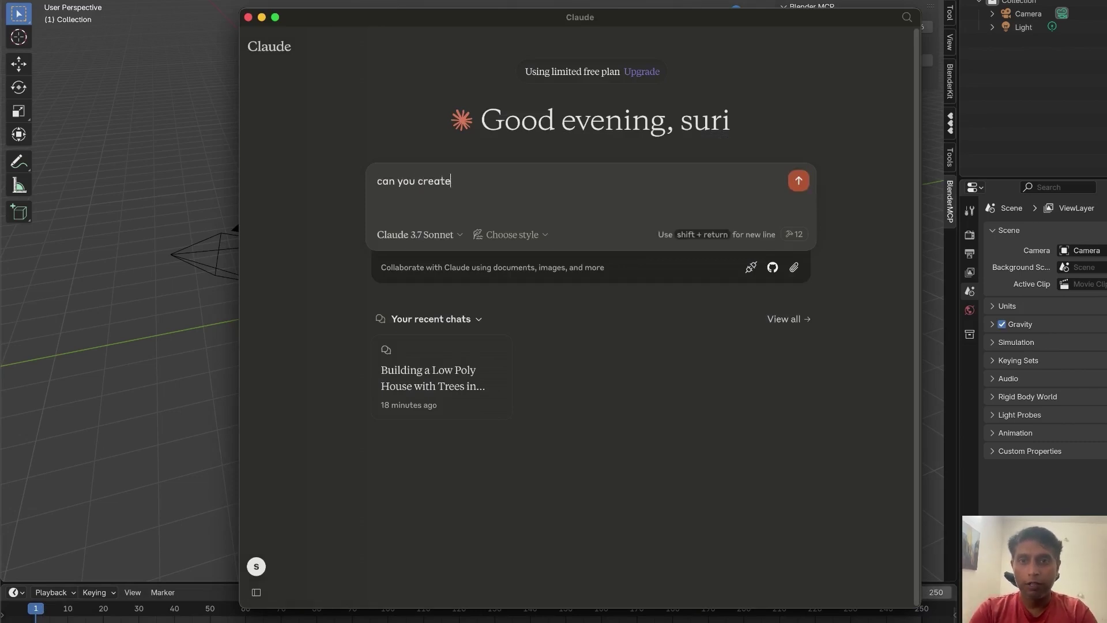
pyautogui.write(' a beautiful rock')
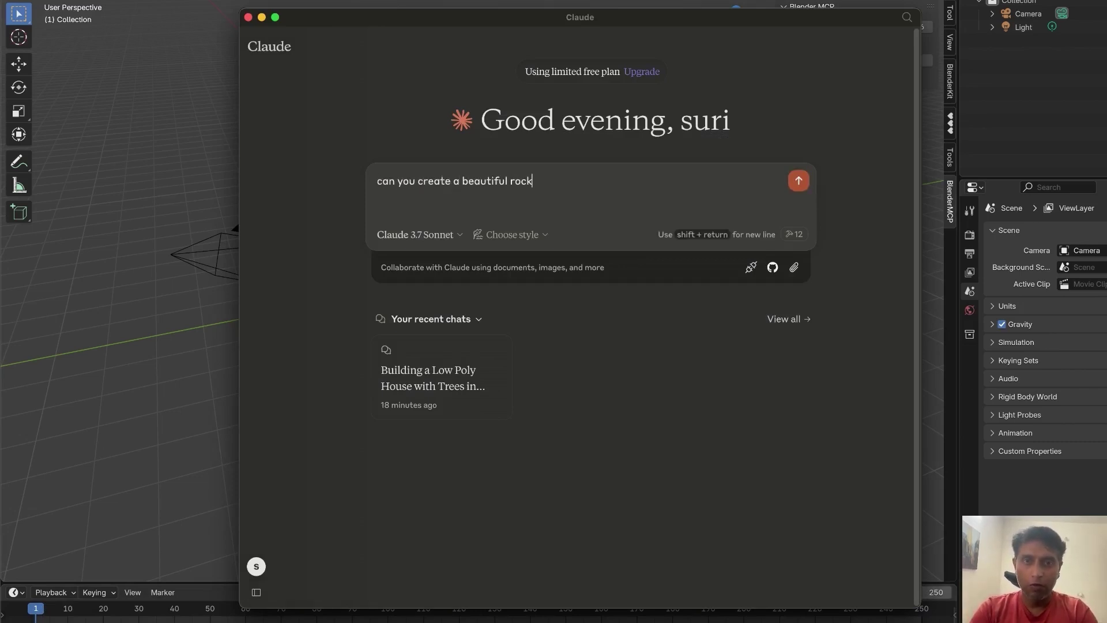
pyautogui.write(' and s')
pyautogui.press('BackSpace')
pyautogui.write('and statue wat')
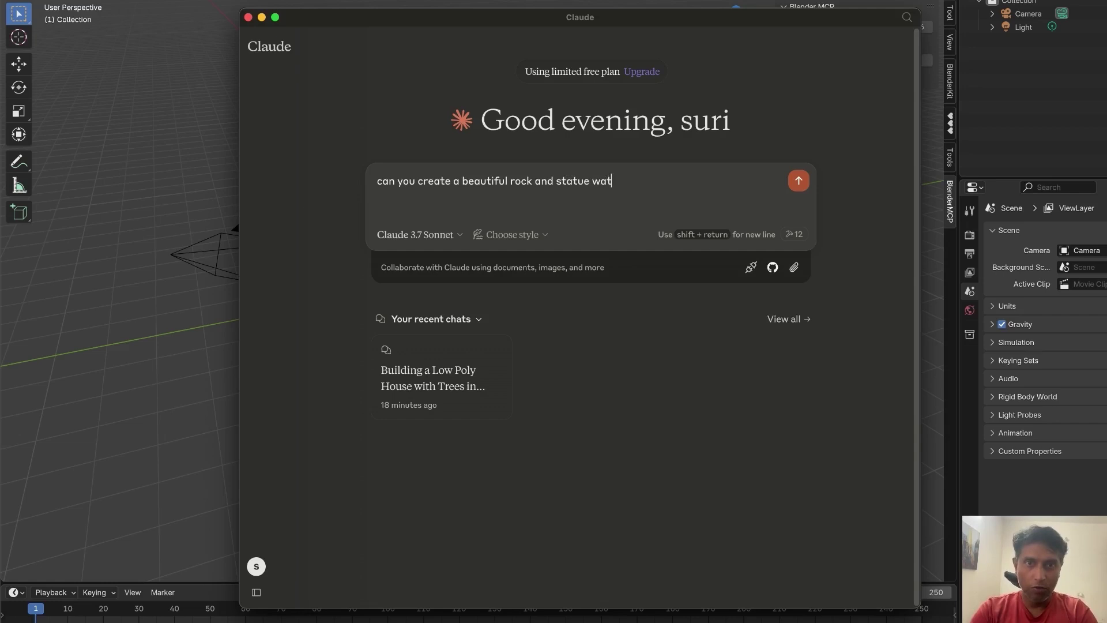
pyautogui.write('er fountain using poly heaven')
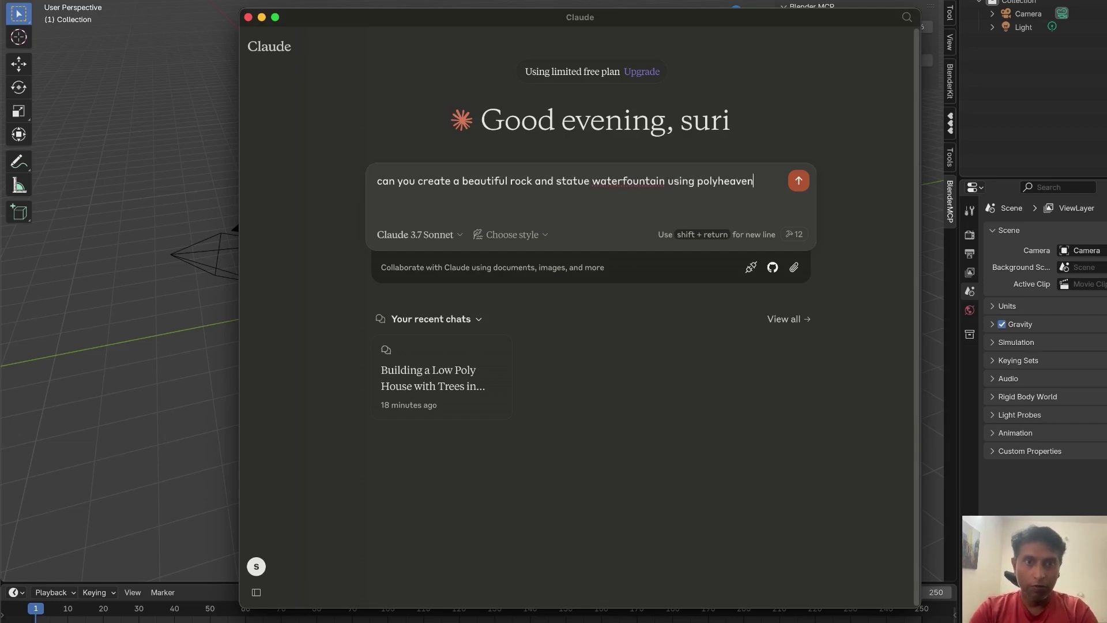
pyautogui.write(' with blender')
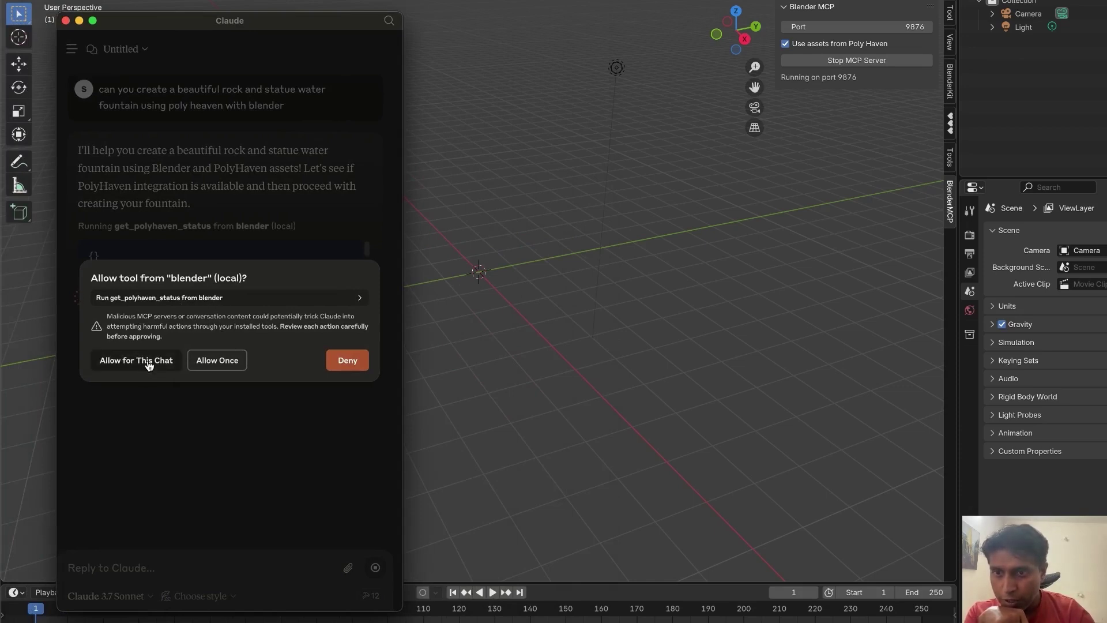
# Approve get_polyhaven_status, move the Claude window aside, and allow download_polyhaven_asset for this chat.
pyautogui.click(230, 353)
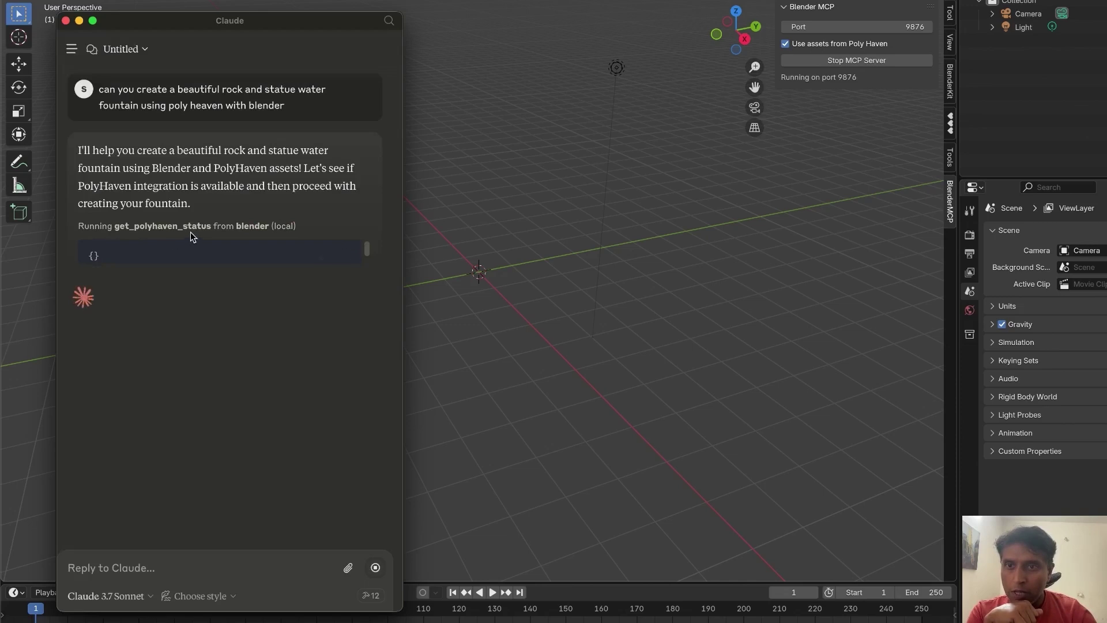
pyautogui.moveTo(272, 22); pyautogui.dragTo(233, 1)
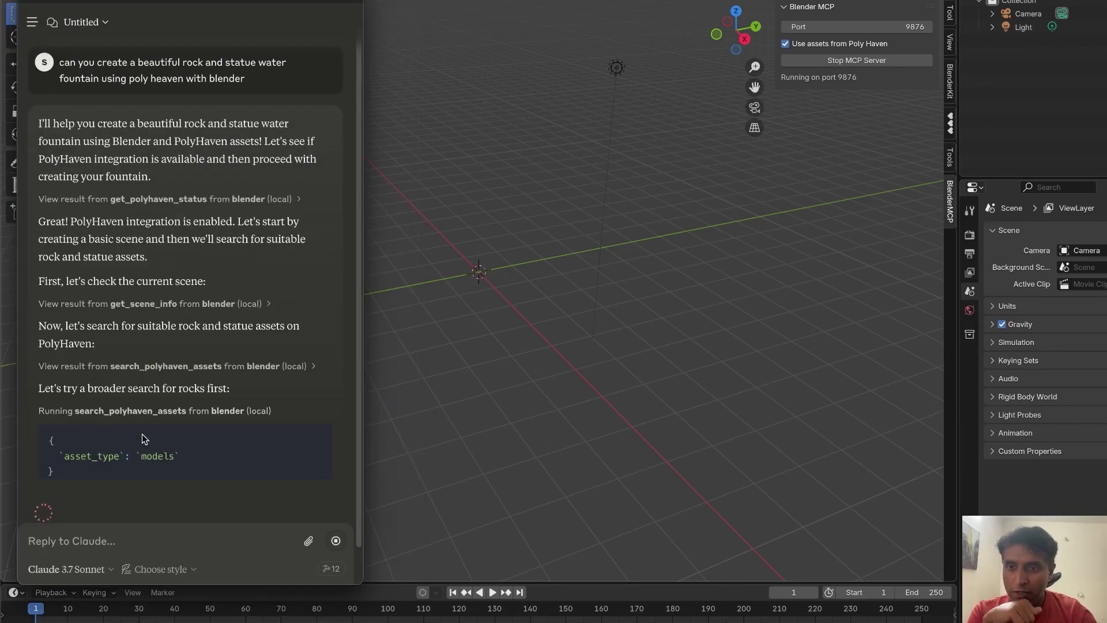
pyautogui.scroll(-5, 133, 457)
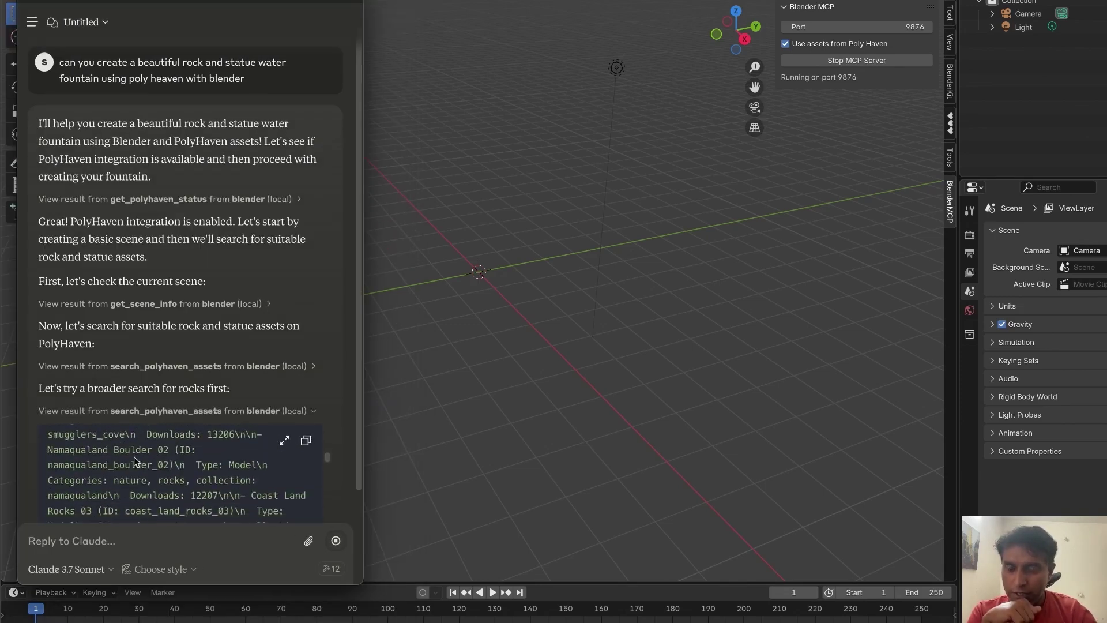
pyautogui.scroll(-3, 134, 457)
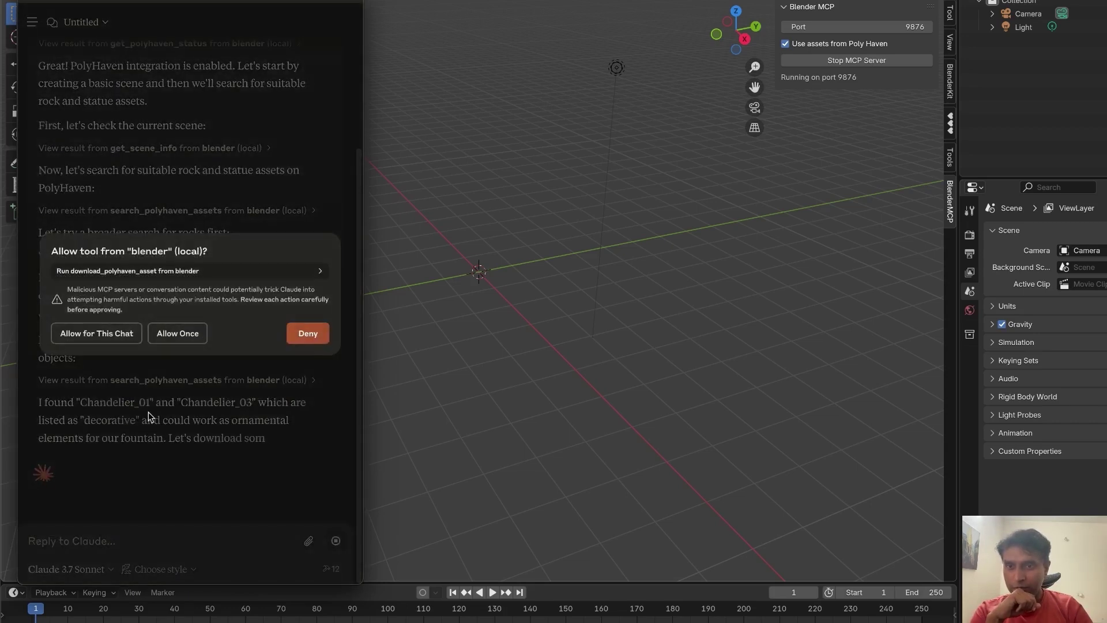
pyautogui.click(82, 334)
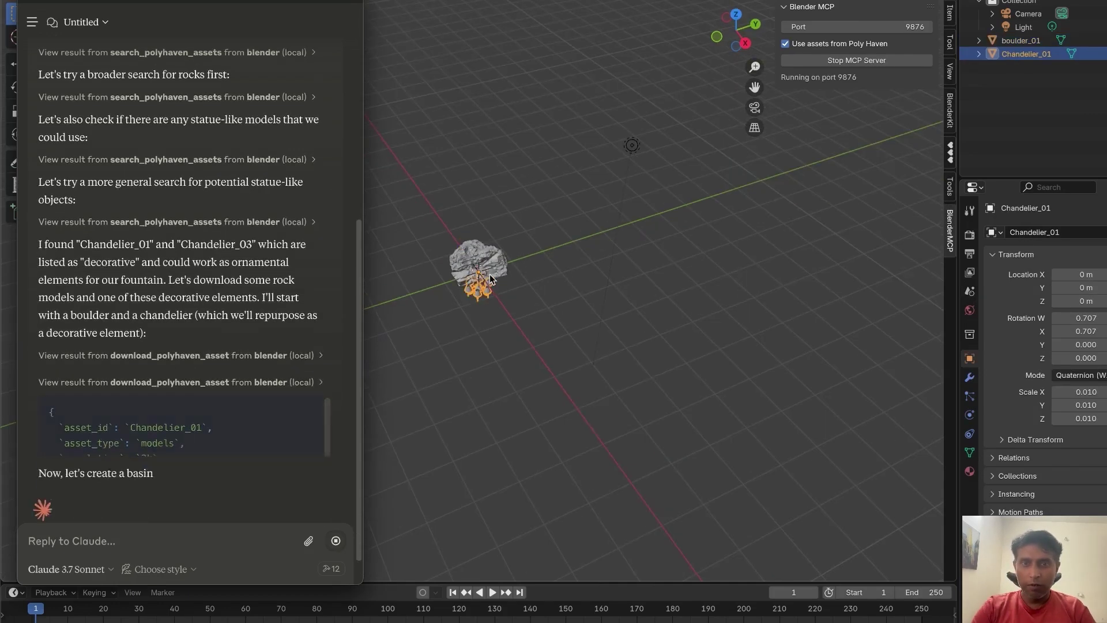
# Switch to Blender and examine the imported boulder and chandelier up close and from several sides.
pyautogui.click(535, 306)
pyautogui.scroll(5, 469, 241)
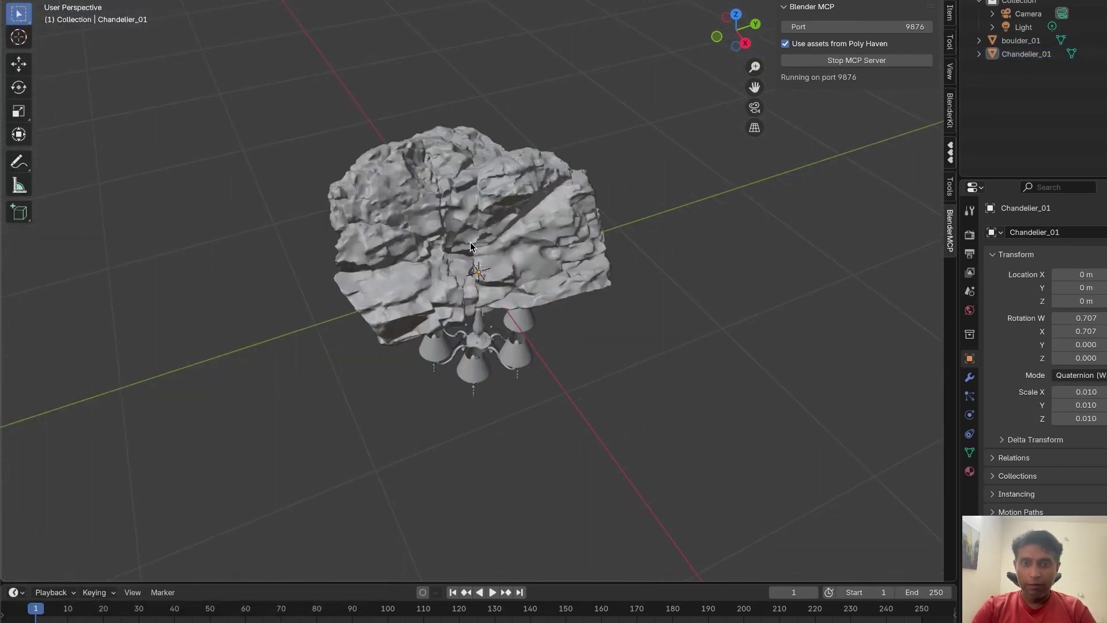
pyautogui.scroll(5, 470, 242)
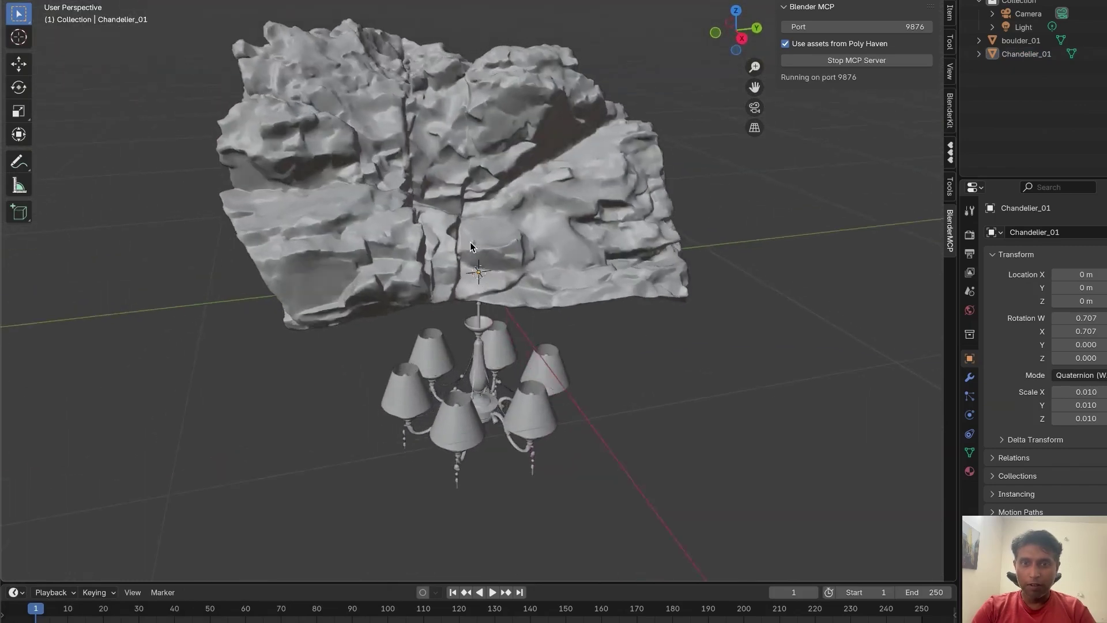
pyautogui.scroll(5, 470, 241)
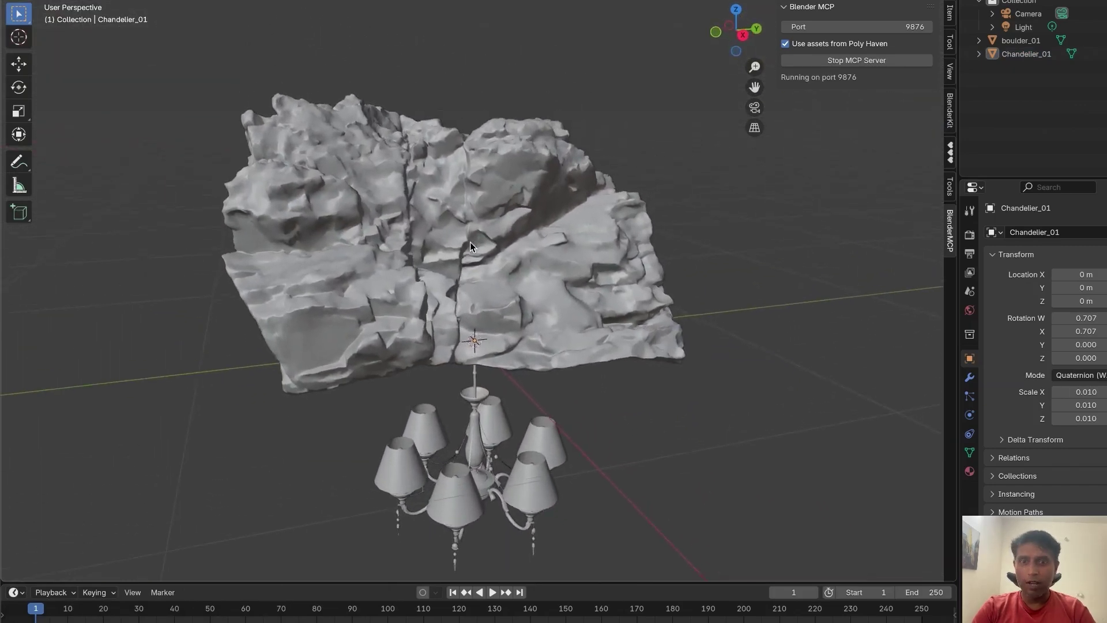
pyautogui.hscroll(10, 480, 220)
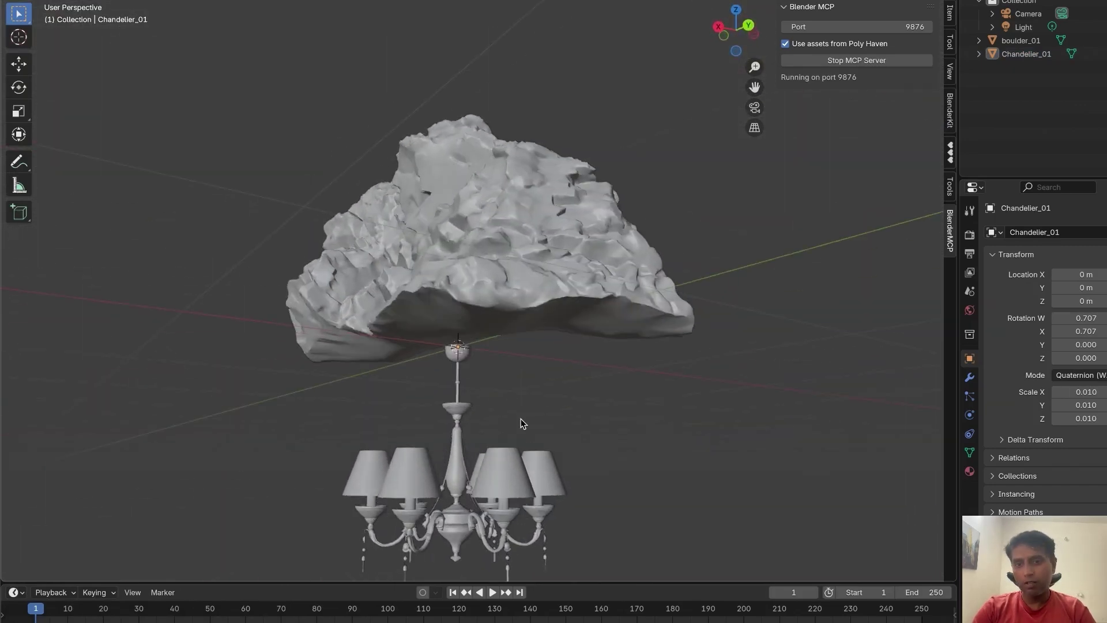
pyautogui.hscroll(15, 552, 233)
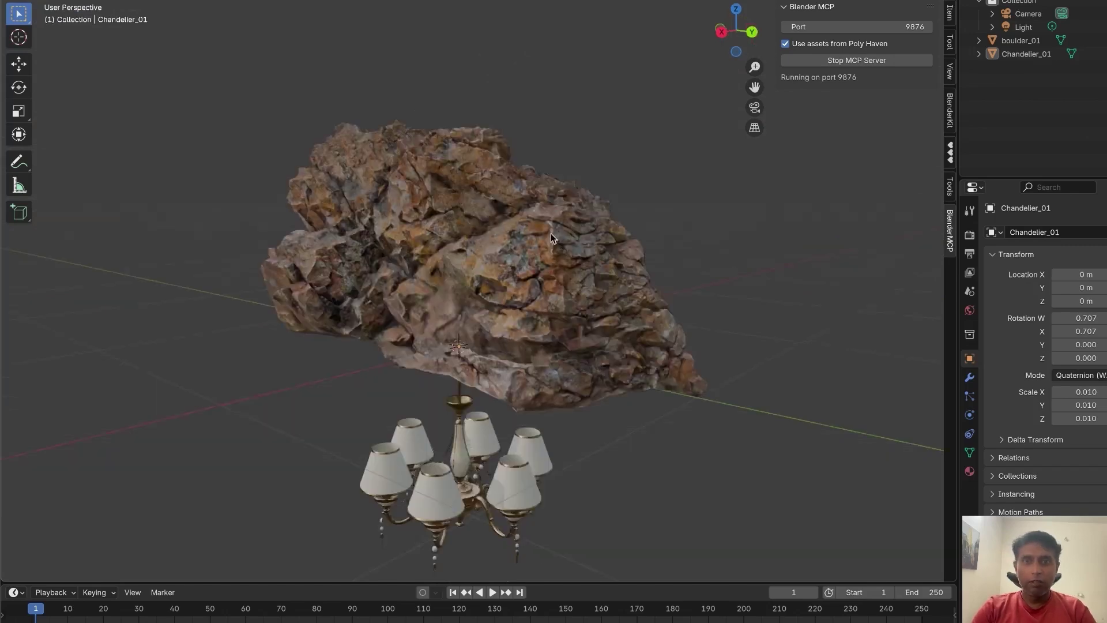
pyautogui.hscroll(10, 552, 233)
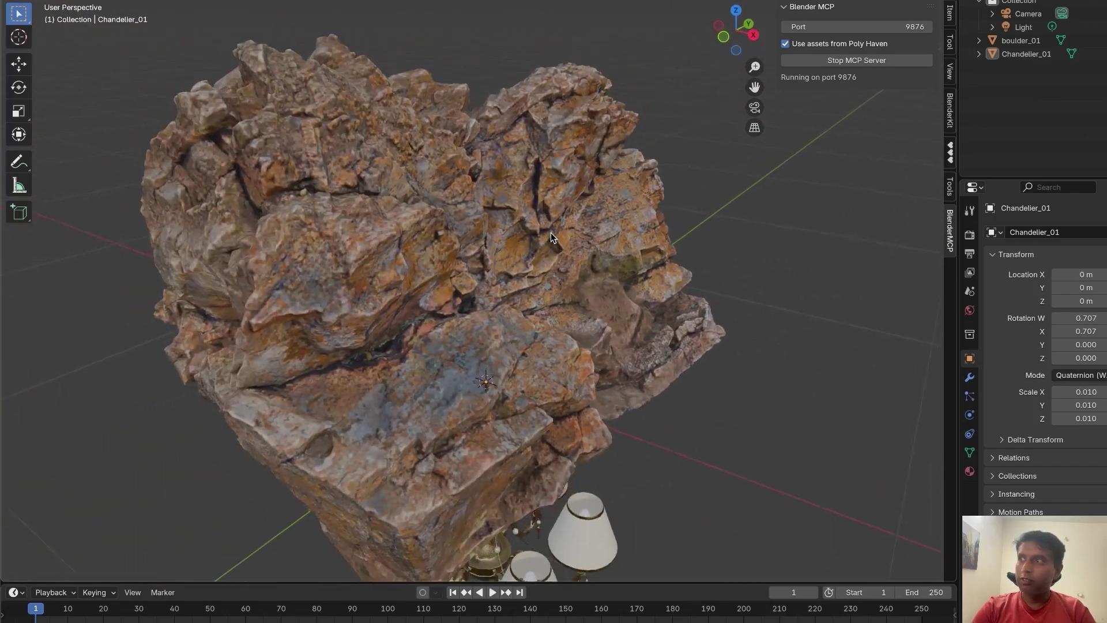
pyautogui.scroll(5, 551, 233)
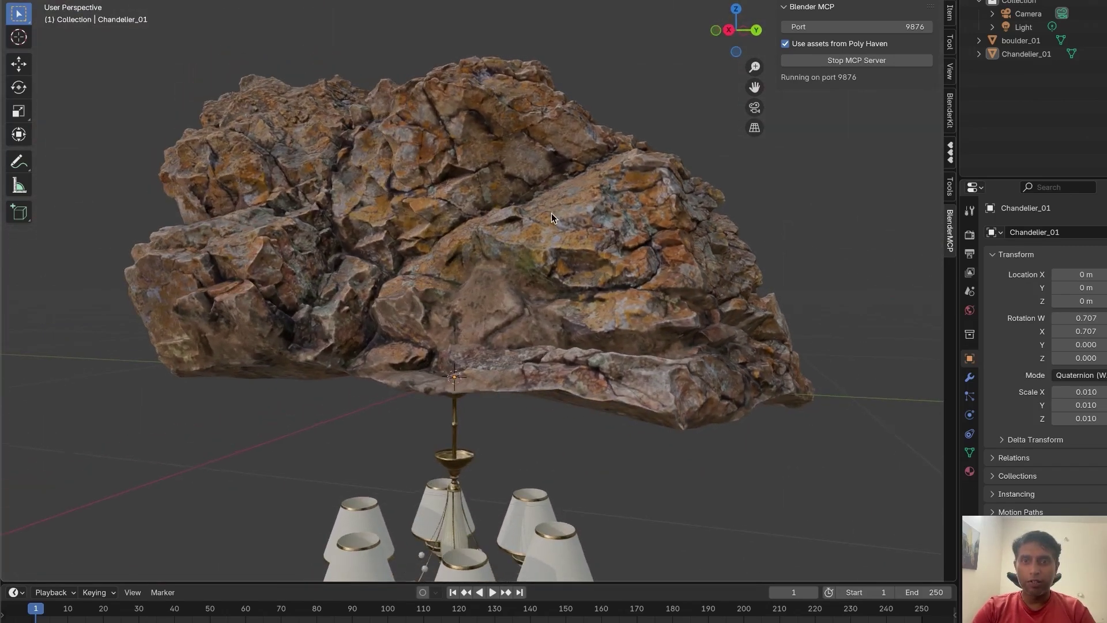
# Switch to Photoshop, brush the words "MCP Serv" below the existing arrow, and draw a curved arrow back up to the heading.
pyautogui.moveTo(184, 268)
pyautogui.mouseDown()
pyautogui.moveTo(199, 234)
pyautogui.moveTo(225, 268)
pyautogui.mouseUp()
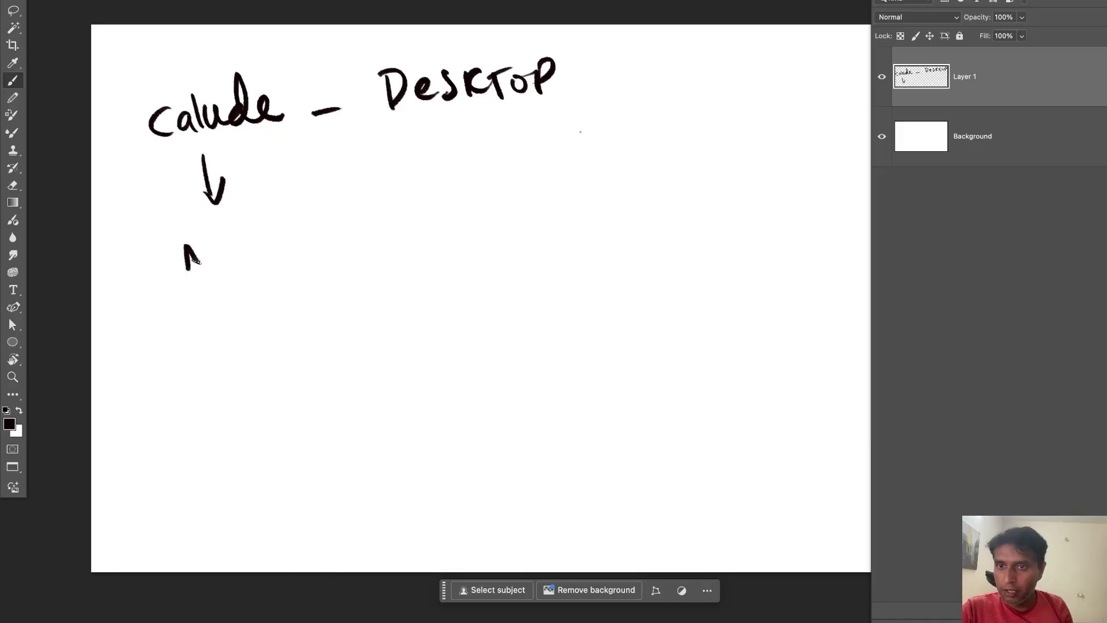
pyautogui.moveTo(241, 235)
pyautogui.mouseDown()
pyautogui.moveTo(238, 262)
pyautogui.moveTo(249, 254)
pyautogui.mouseUp()
pyautogui.moveTo(307, 215); pyautogui.dragTo(295, 250)
pyautogui.moveTo(316, 233)
pyautogui.mouseDown()
pyautogui.moveTo(350, 240)
pyautogui.moveTo(368, 218)
pyautogui.mouseUp()
pyautogui.moveTo(306, 195)
pyautogui.mouseDown()
pyautogui.moveTo(332, 178)
pyautogui.moveTo(309, 134)
pyautogui.moveTo(340, 144)
pyautogui.mouseUp()
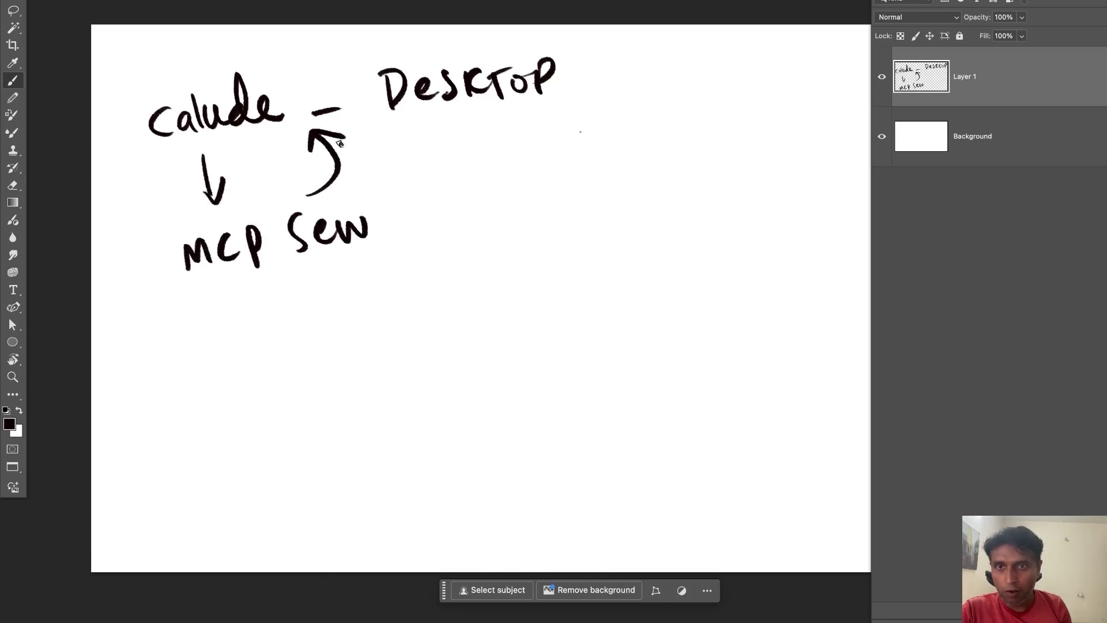
# Draw an arrow from the MCP server note and handwrite "Edit config" beside it.
pyautogui.moveTo(422, 221); pyautogui.dragTo(465, 230)
pyautogui.moveTo(509, 183); pyautogui.dragTo(533, 176)
pyautogui.moveTo(522, 178)
pyautogui.mouseDown()
pyautogui.moveTo(519, 209)
pyautogui.moveTo(603, 173)
pyautogui.mouseUp()
pyautogui.moveTo(623, 191); pyautogui.dragTo(701, 147)
pyautogui.moveTo(718, 136)
pyautogui.mouseDown()
pyautogui.moveTo(744, 158)
pyautogui.moveTo(773, 148)
pyautogui.mouseUp()
pyautogui.moveTo(776, 146); pyautogui.dragTo(792, 139)
# Draw a downward arrow from the MCP server note, write "add.py" under it, and link it by an arrow to the handwritten word "Blender".
pyautogui.moveTo(235, 295)
pyautogui.mouseDown()
pyautogui.moveTo(258, 338)
pyautogui.moveTo(261, 311)
pyautogui.mouseUp()
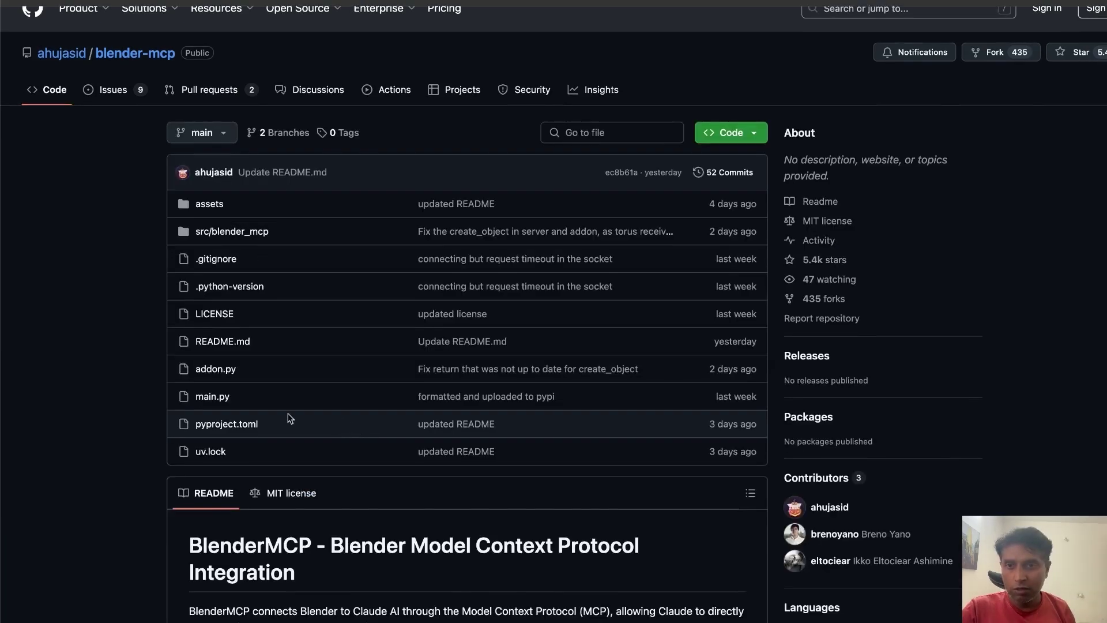
pyautogui.scroll(-1, 288, 413)
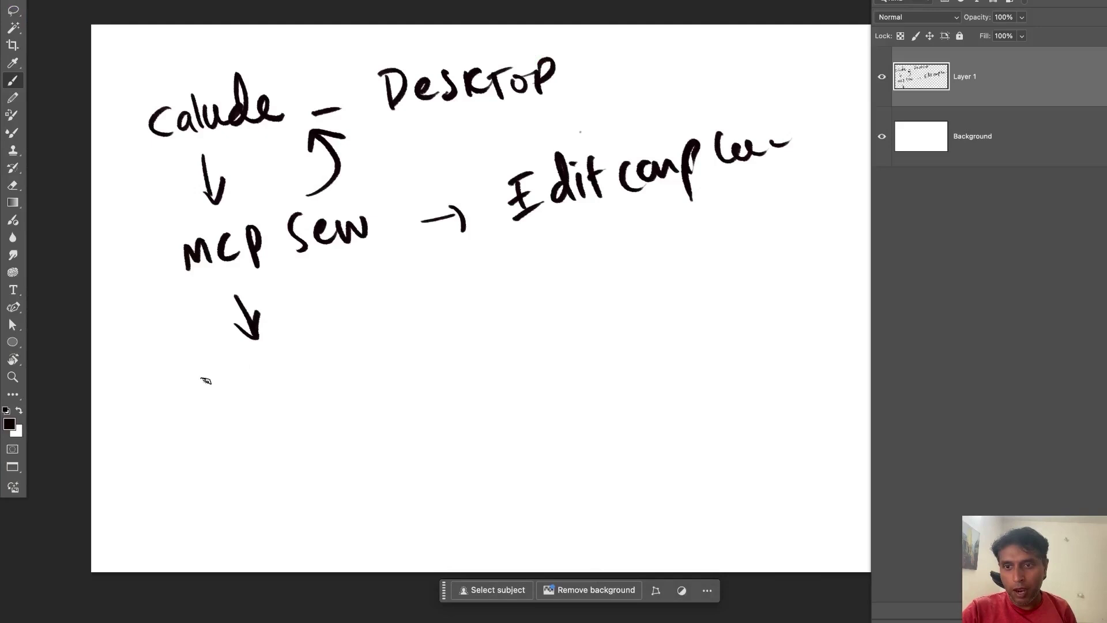
pyautogui.moveTo(206, 380); pyautogui.dragTo(230, 388)
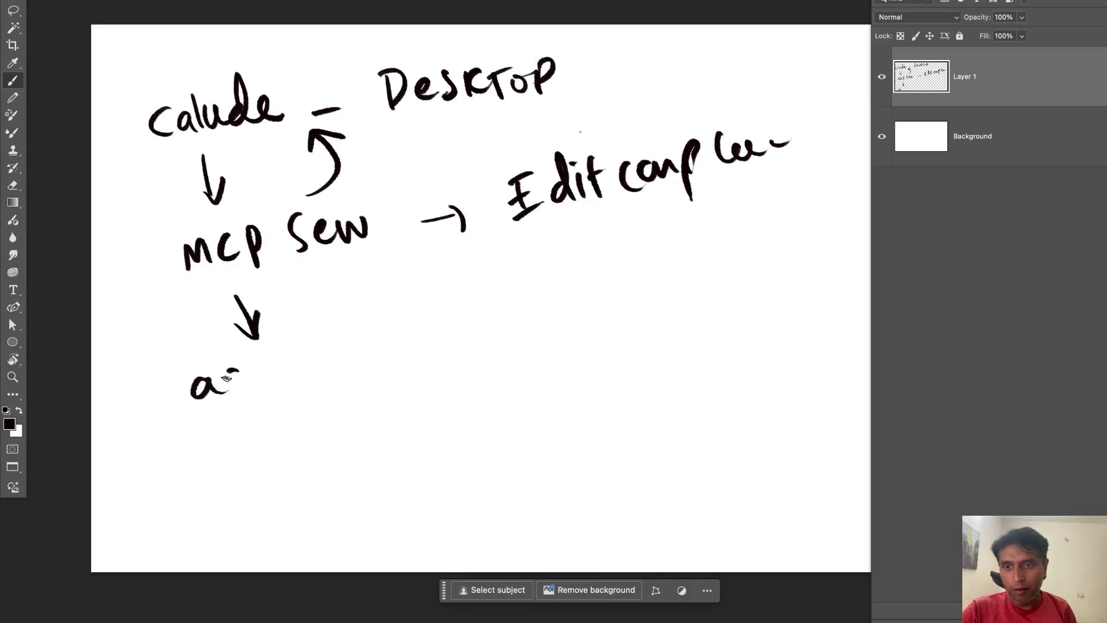
pyautogui.moveTo(234, 346); pyautogui.dragTo(355, 398)
pyautogui.moveTo(397, 339); pyautogui.dragTo(525, 315)
pyautogui.moveTo(607, 260); pyautogui.dragTo(619, 306)
pyautogui.moveTo(638, 245)
pyautogui.mouseDown()
pyautogui.moveTo(654, 287)
pyautogui.moveTo(777, 242)
pyautogui.mouseUp()
# Draw arrows from "add.py" to a handwritten "RUN Serv" note, and add a Poly Haven note with a ticked box below it.
pyautogui.moveTo(283, 408)
pyautogui.mouseDown()
pyautogui.moveTo(322, 448)
pyautogui.moveTo(509, 414)
pyautogui.moveTo(519, 430)
pyautogui.mouseUp()
pyautogui.moveTo(606, 364); pyautogui.dragTo(610, 410)
pyautogui.moveTo(606, 369); pyautogui.dragTo(632, 409)
pyautogui.moveTo(635, 369)
pyautogui.mouseDown()
pyautogui.moveTo(661, 380)
pyautogui.moveTo(687, 360)
pyautogui.moveTo(715, 372)
pyautogui.moveTo(784, 320)
pyautogui.mouseUp()
pyautogui.moveTo(600, 452)
pyautogui.mouseDown()
pyautogui.moveTo(606, 489)
pyautogui.moveTo(681, 441)
pyautogui.moveTo(695, 453)
pyautogui.moveTo(773, 397)
pyautogui.moveTo(721, 461)
pyautogui.moveTo(785, 372)
pyautogui.mouseUp()
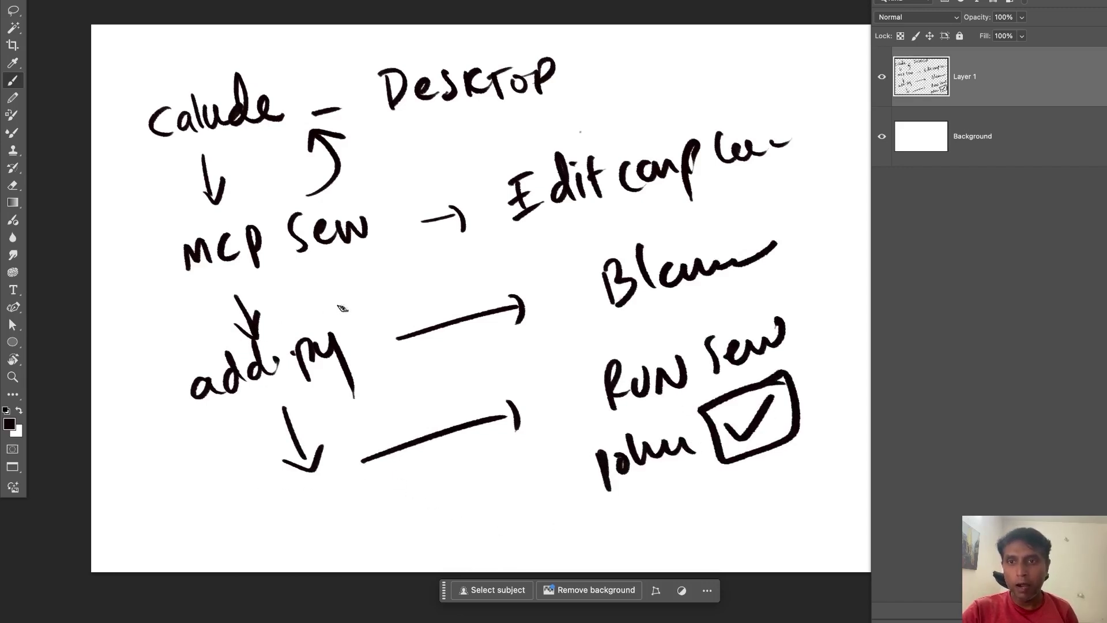
# Circle the handwritten Claude Desktop heading, draw an arrow pointing to it, and switch to the Move tool.
pyautogui.moveTo(156, 156)
pyautogui.mouseDown()
pyautogui.moveTo(418, 105)
pyautogui.moveTo(124, 112)
pyautogui.moveTo(329, 120)
pyautogui.mouseUp()
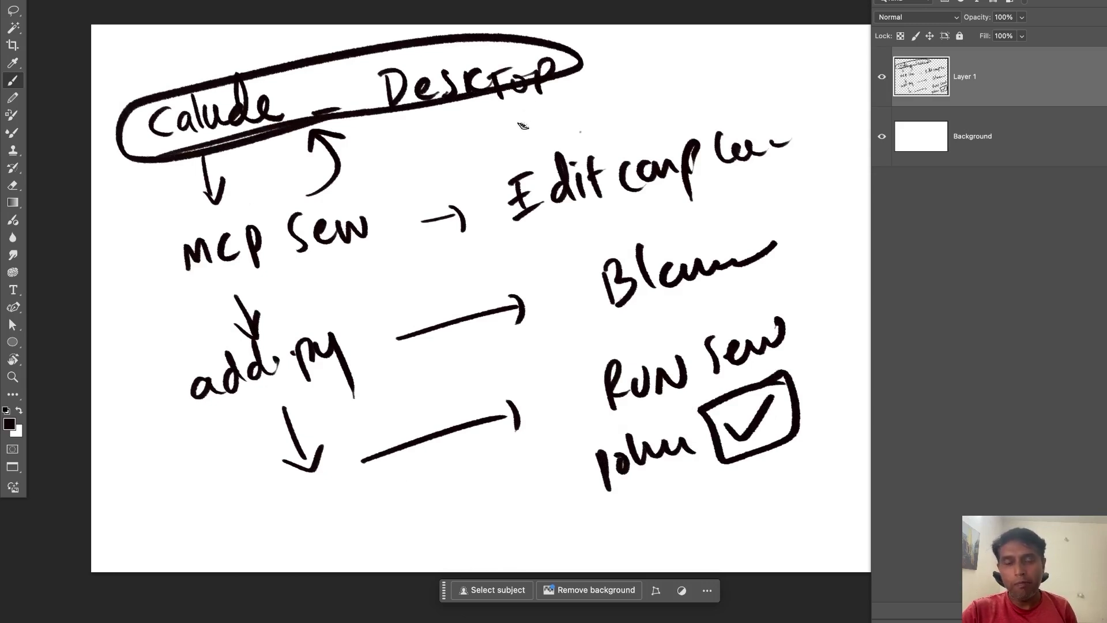
pyautogui.moveTo(681, 73); pyautogui.dragTo(622, 75)
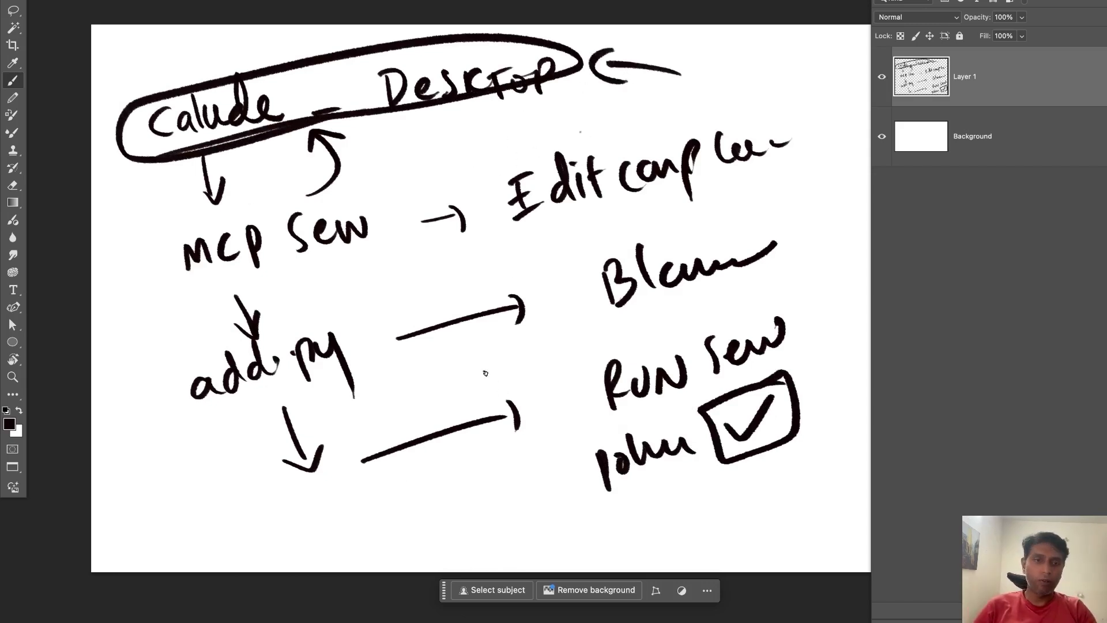
pyautogui.press('v')
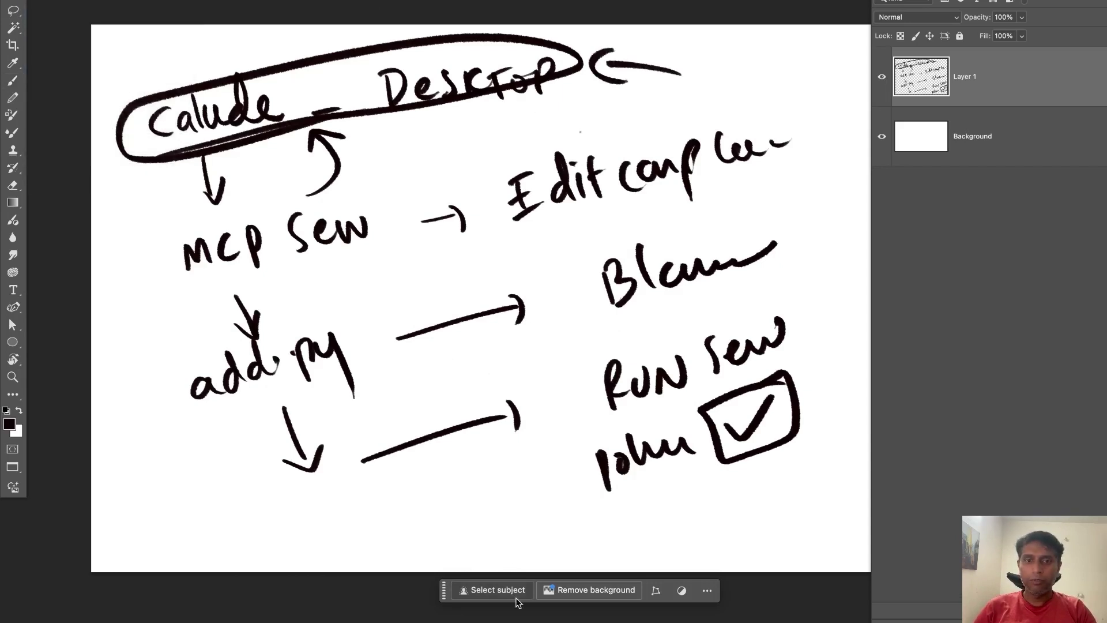